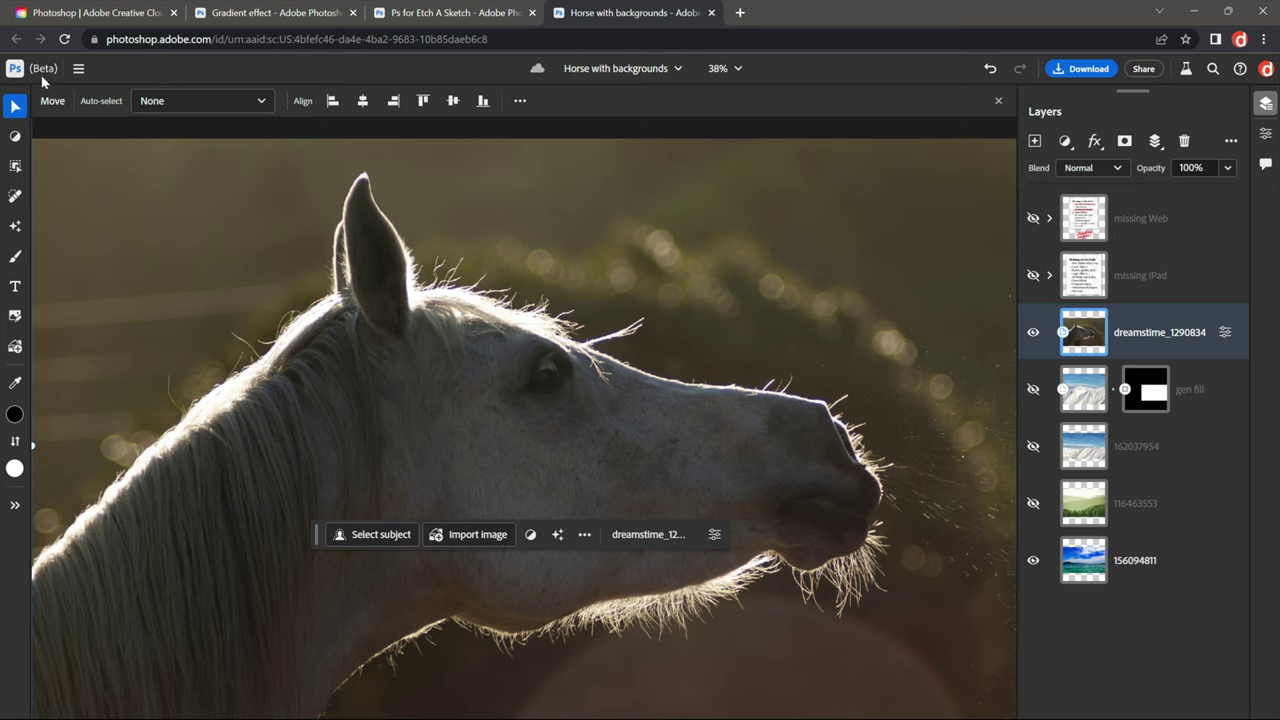
Look at the Gradient effect and Ps for Etch A Sketch documents, then return to Horse with backgrounds.
mouse_move(43, 81)
click(268, 20)
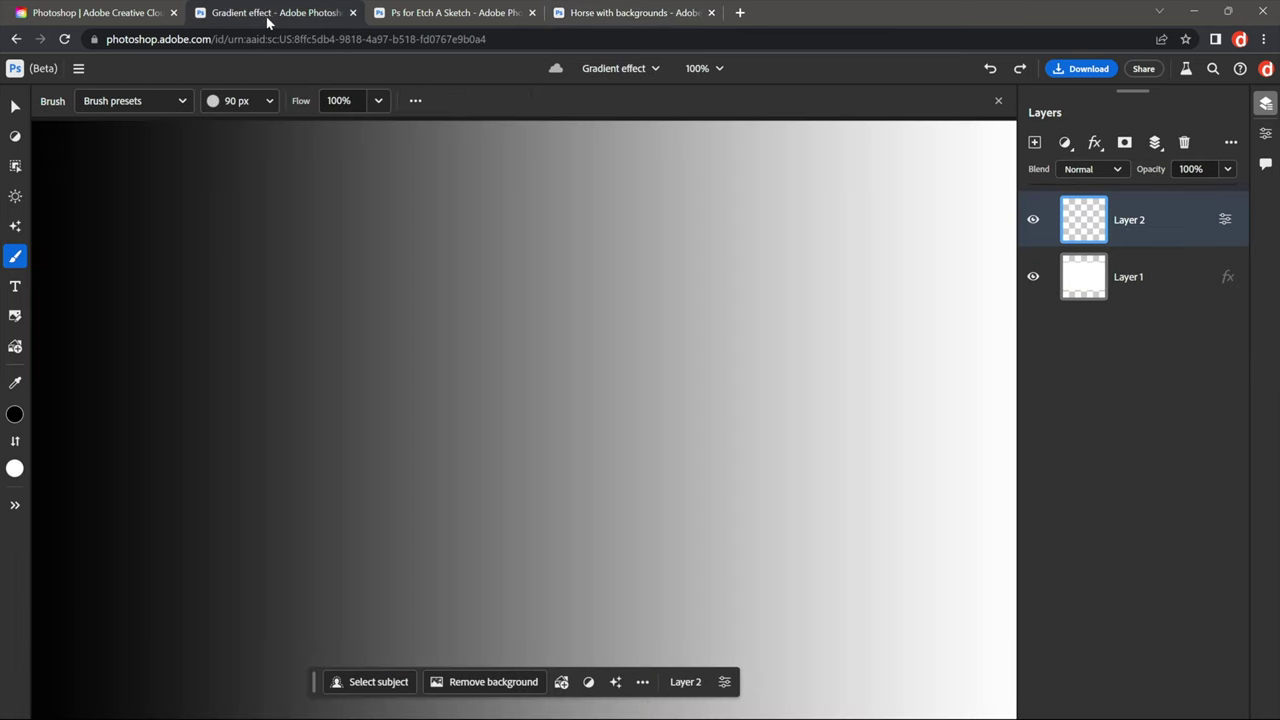
click(440, 18)
click(612, 18)
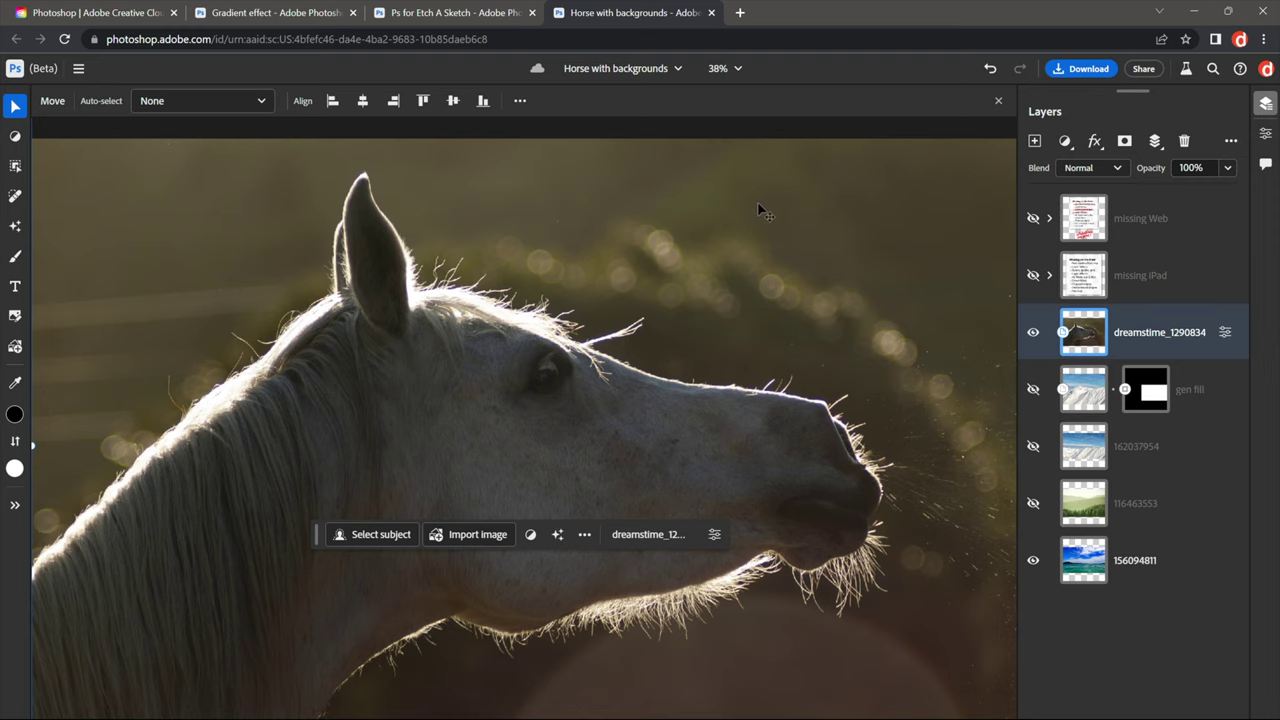
Go full screen with F11, then zoom the horse to 100%, 50% and 25%.
key(F11)
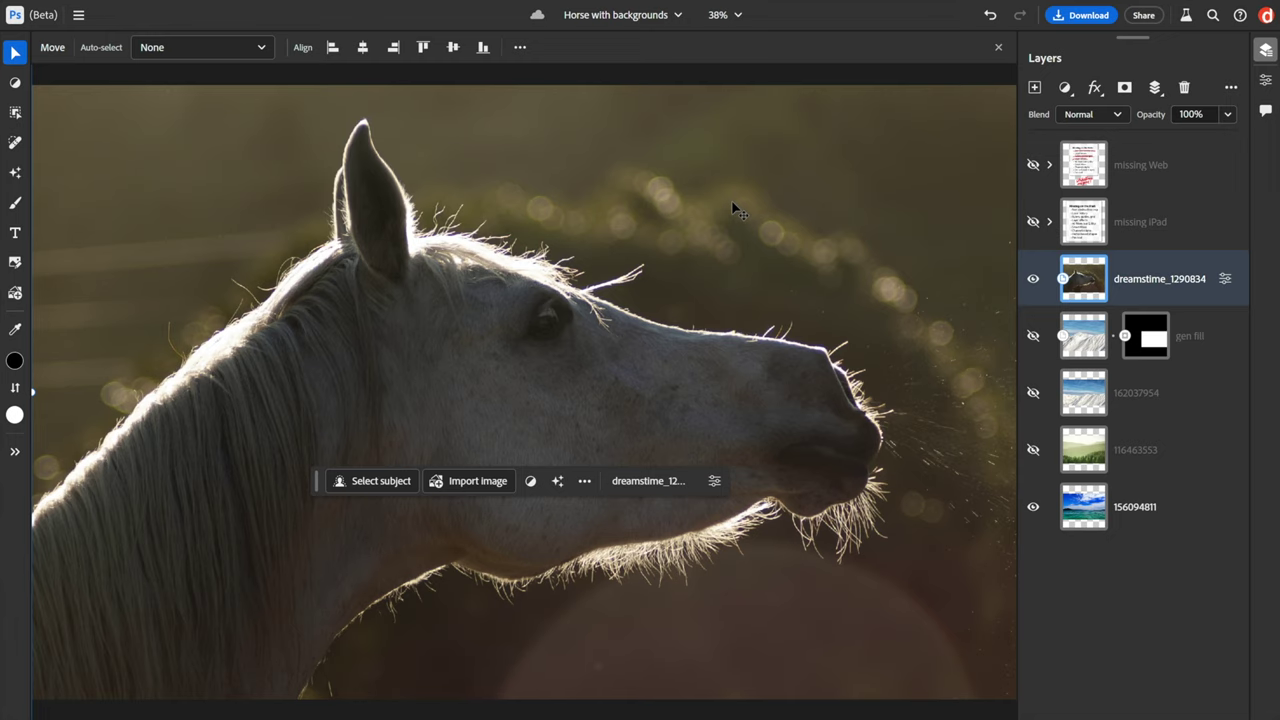
key(ctrl+plus)
key(ctrl+plus)
key(ctrl+plus)
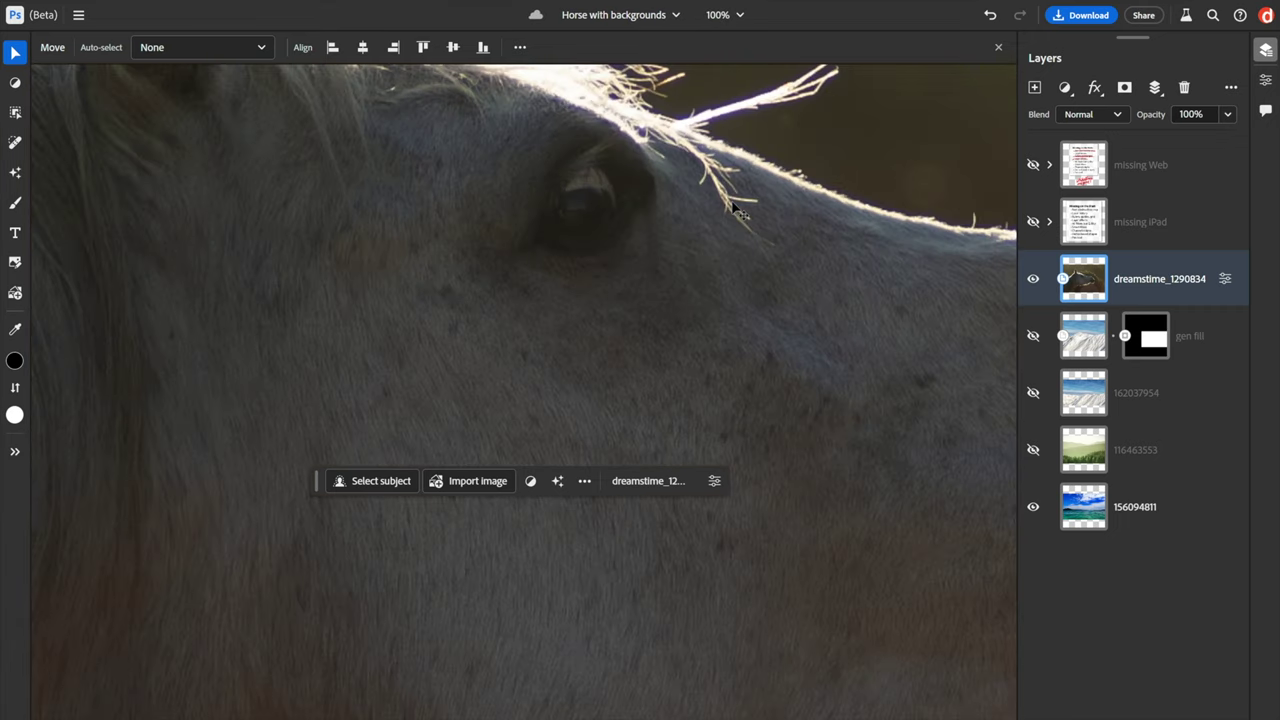
key(ctrl+minus)
key(ctrl+minus)
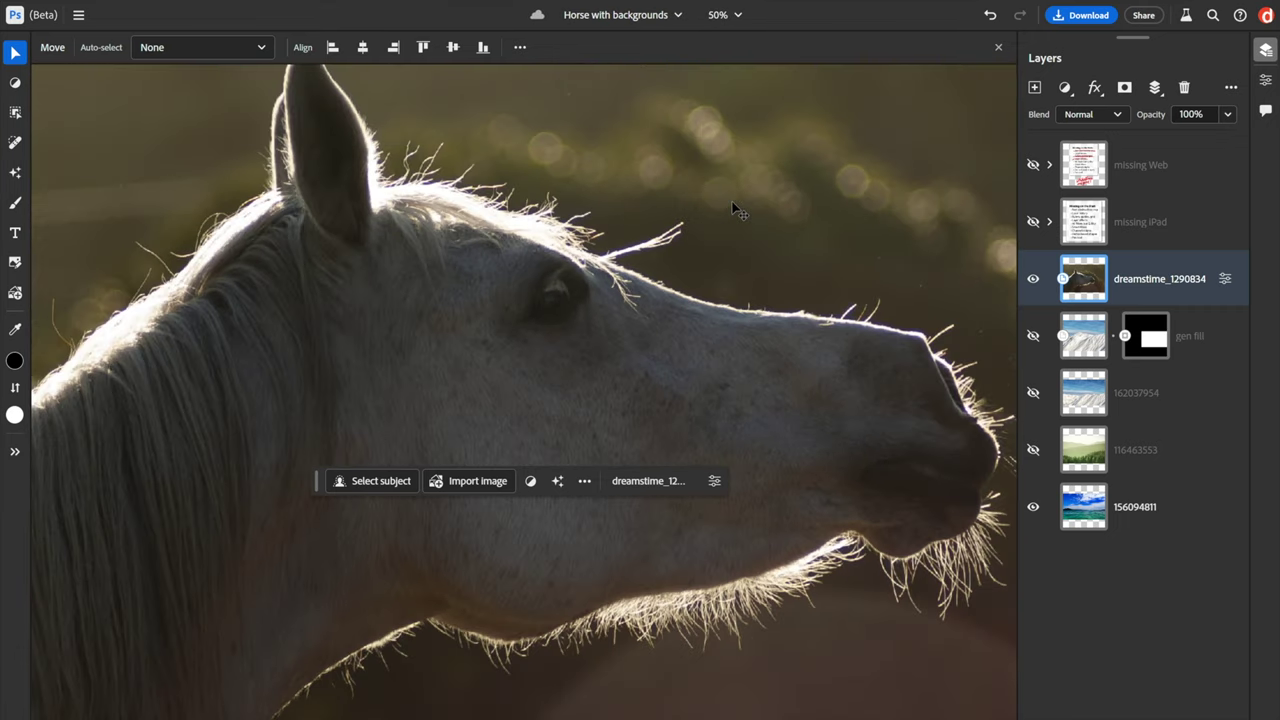
key(ctrl+minus)
key(ctrl+minus)
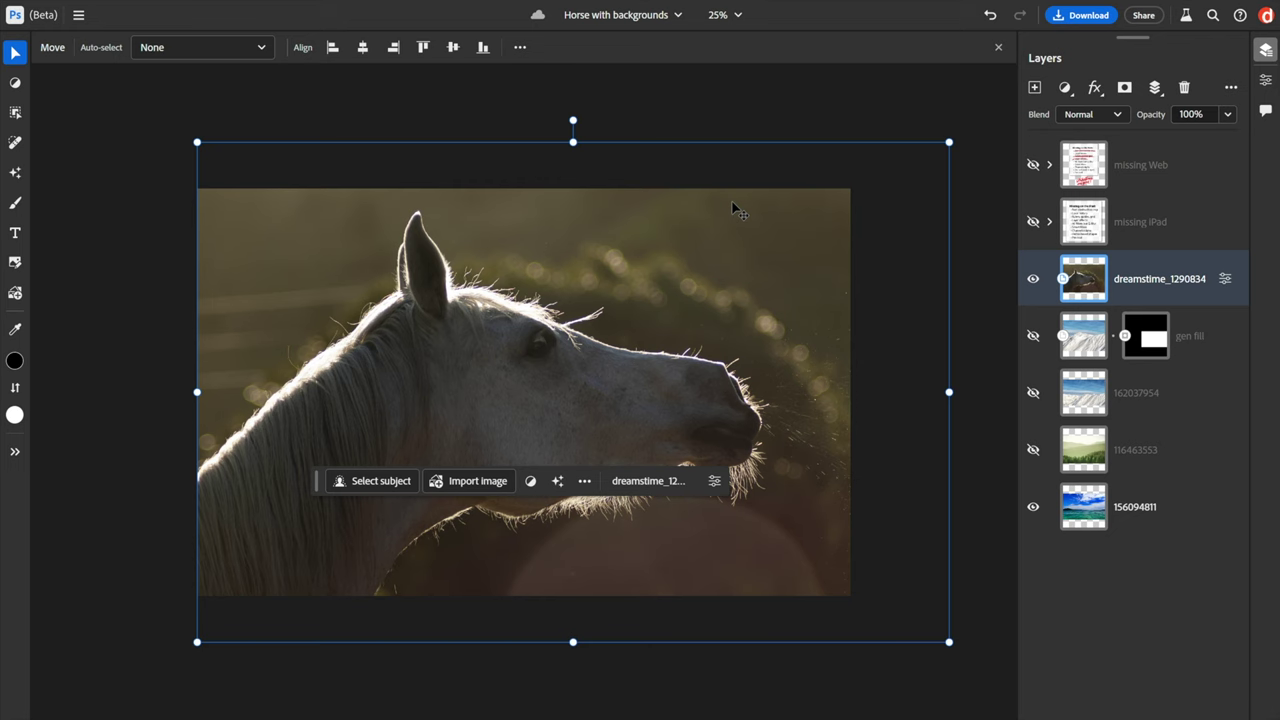
Zoom to 200% and pan to the horse's eye and mane, then fit the image to screen.
key(ctrl+1)
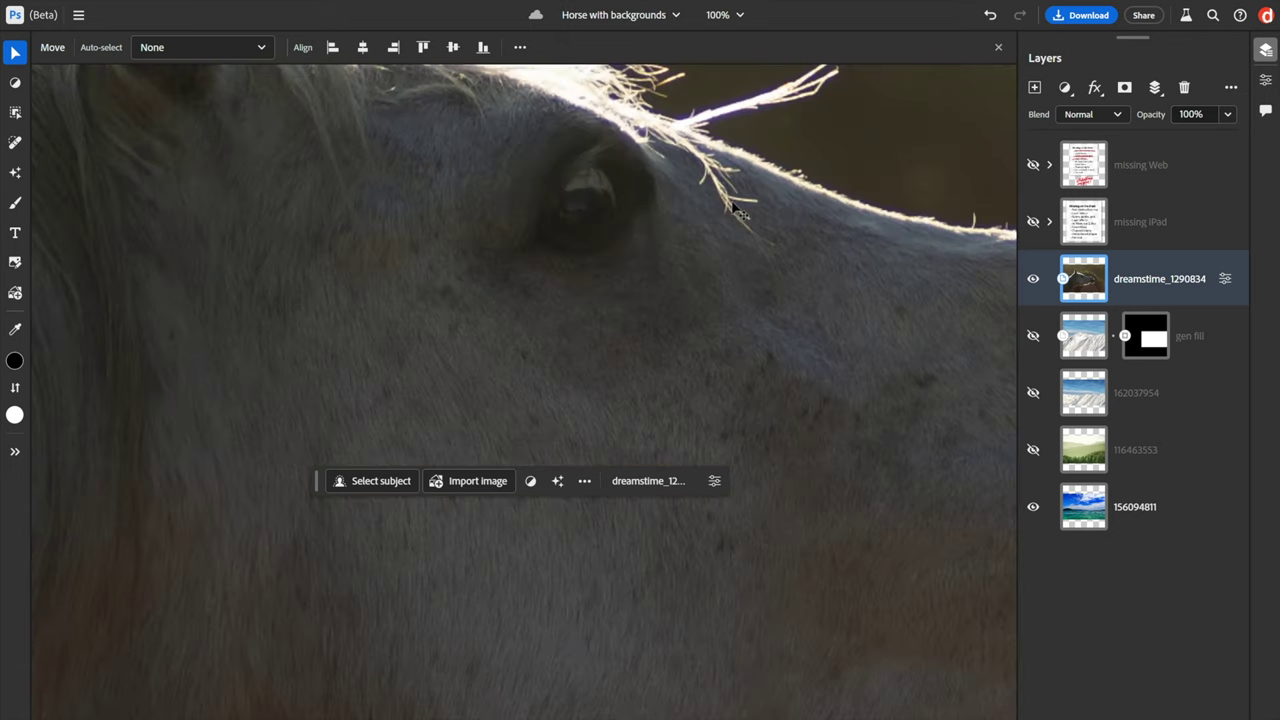
key(ctrl+plus)
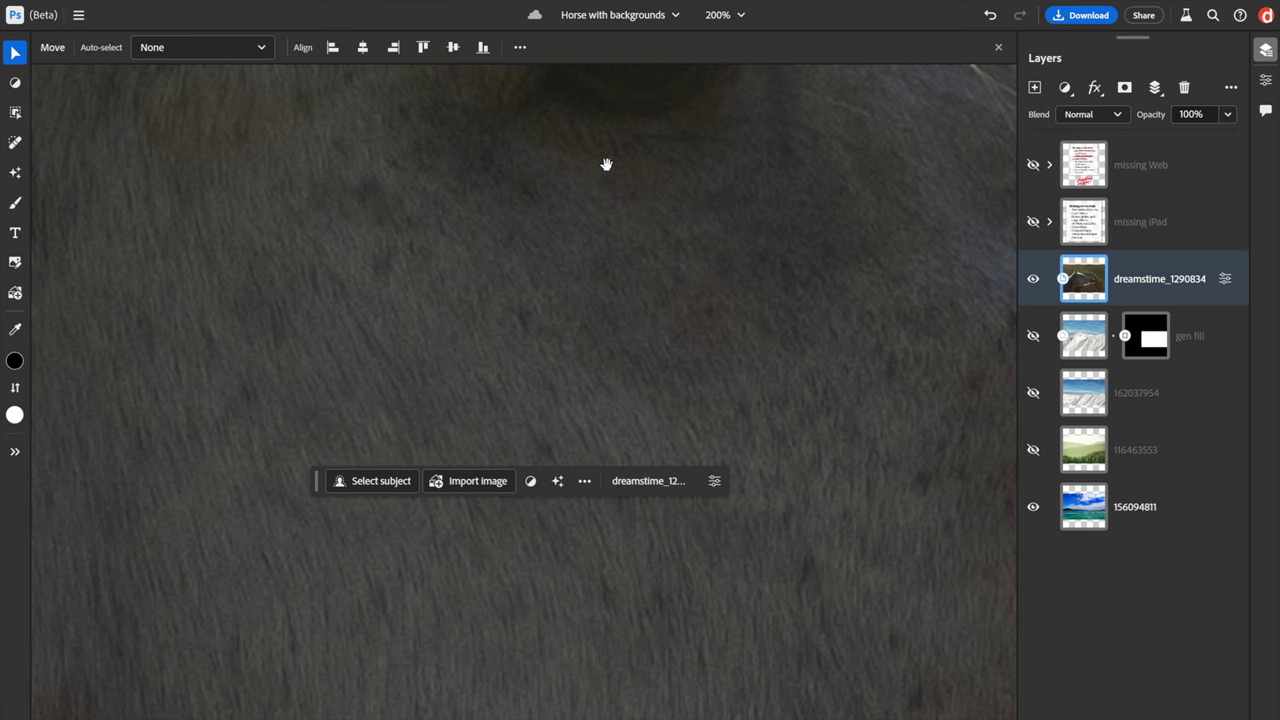
drag(606, 166, 485, 518)
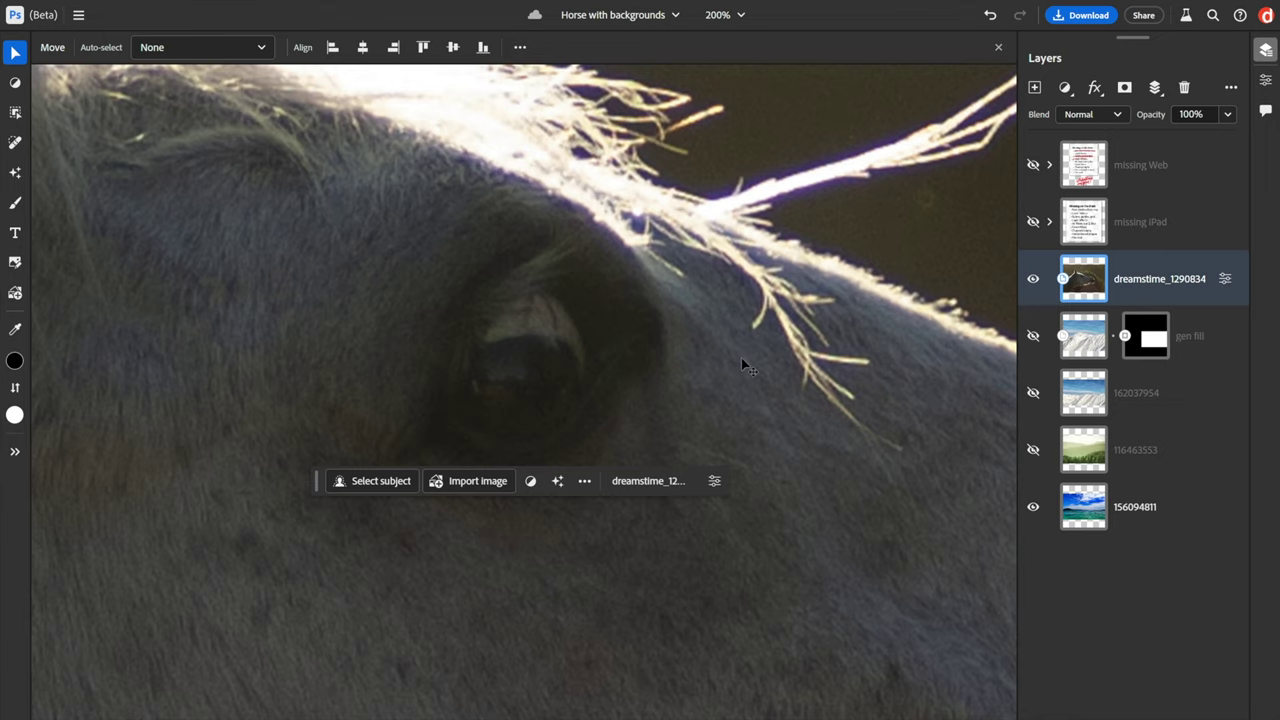
key(ctrl+0)
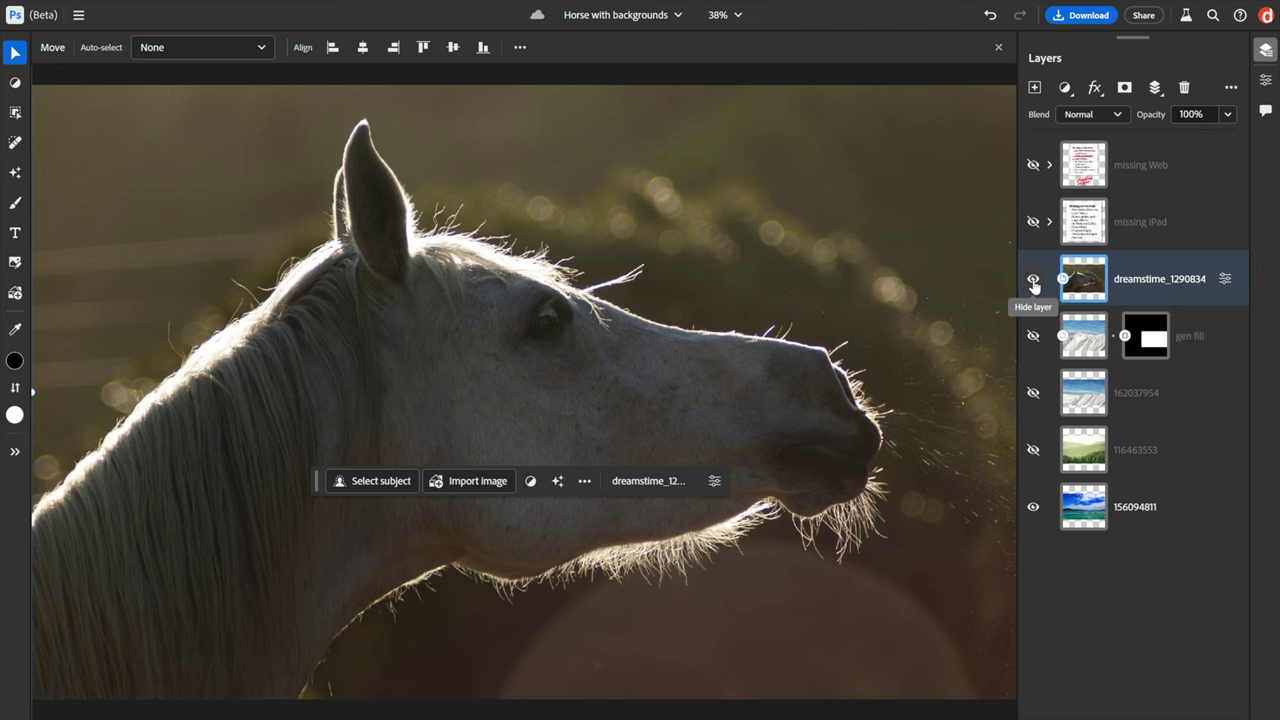
click(1034, 280)
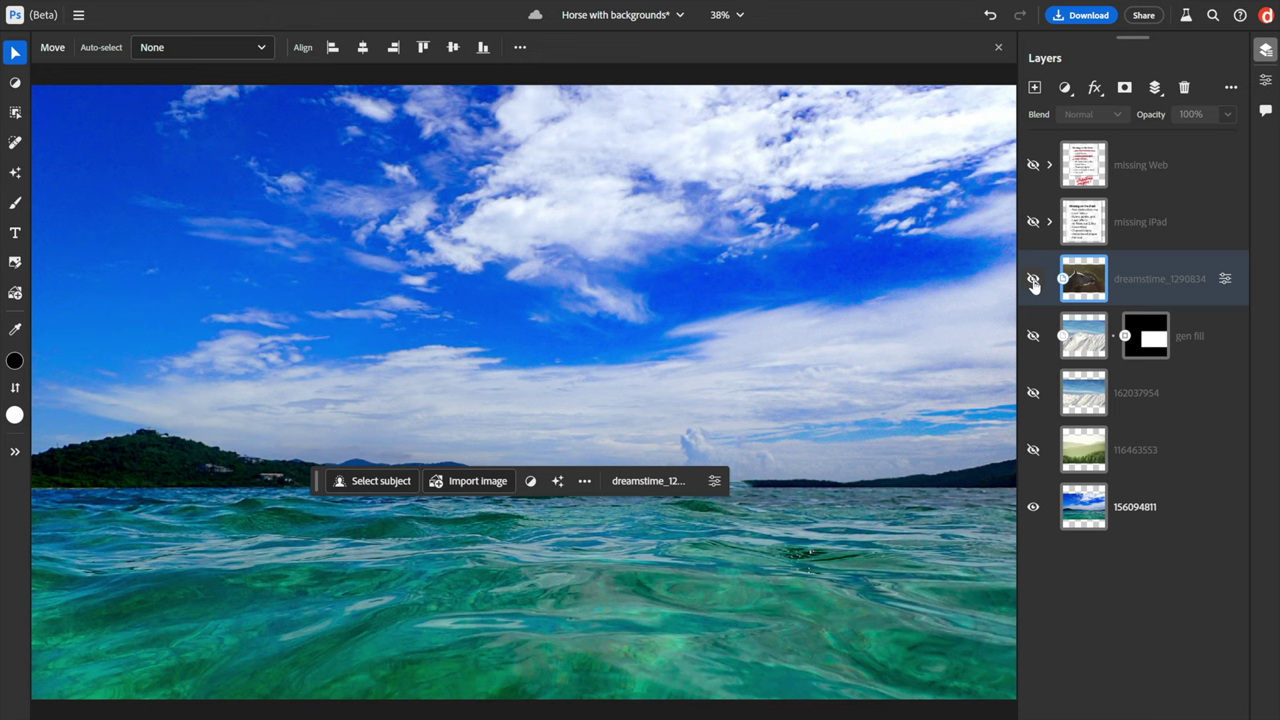
click(1034, 280)
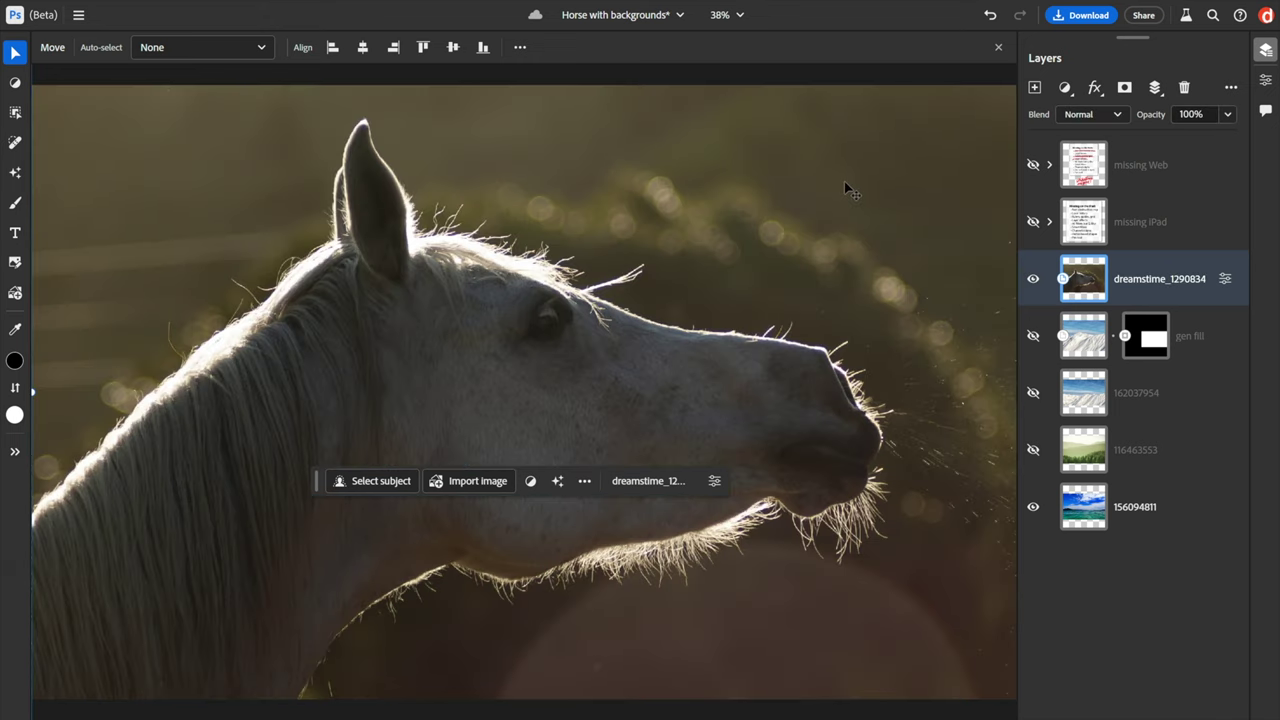
click(1066, 89)
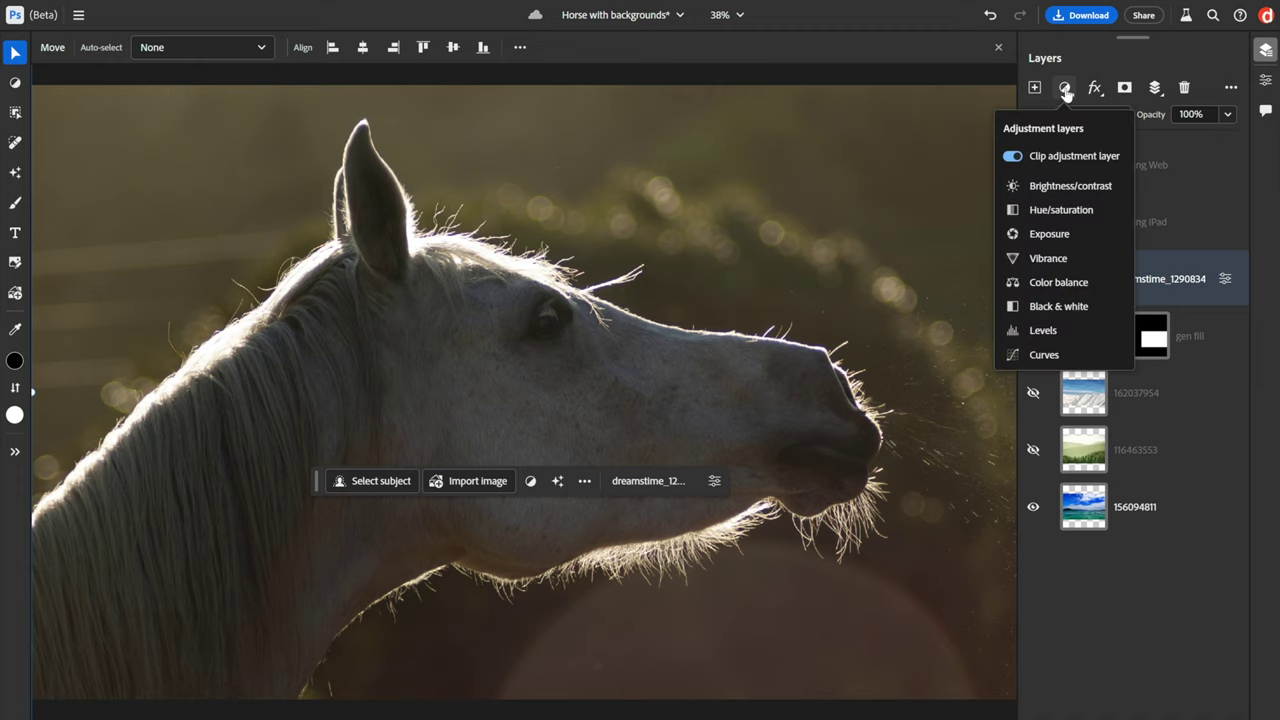
click(1065, 90)
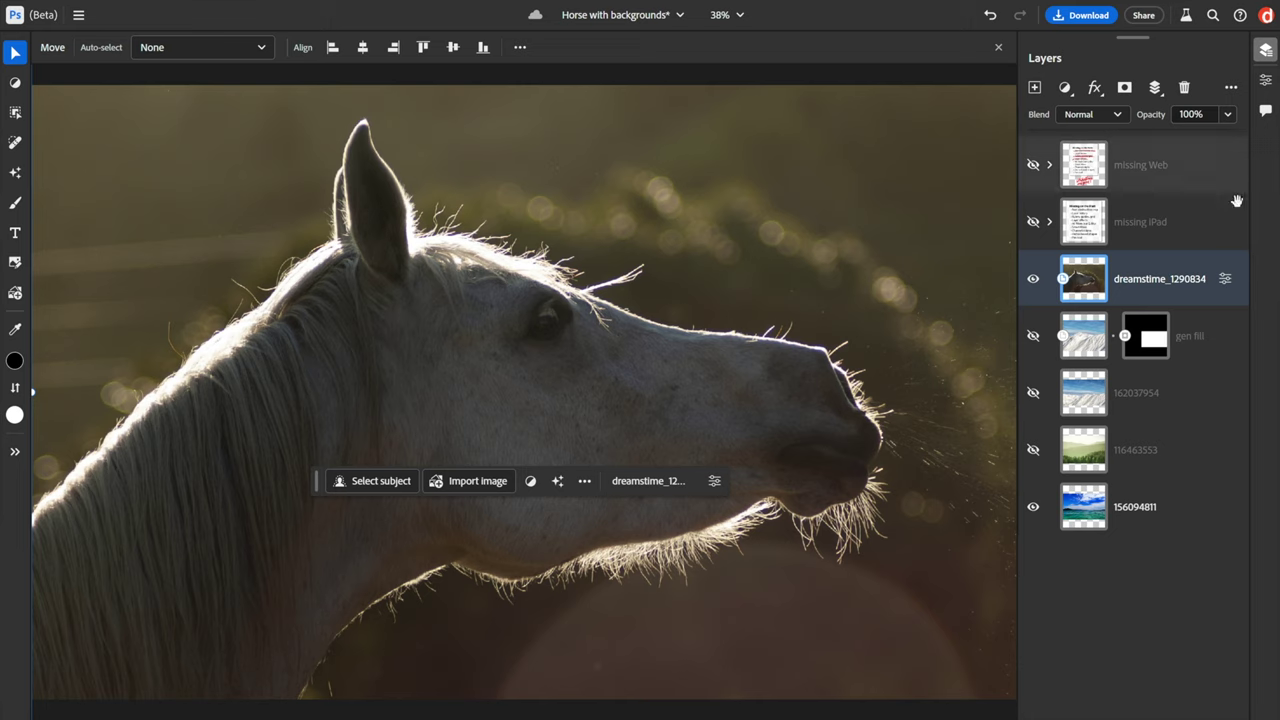
right_click(1092, 288)
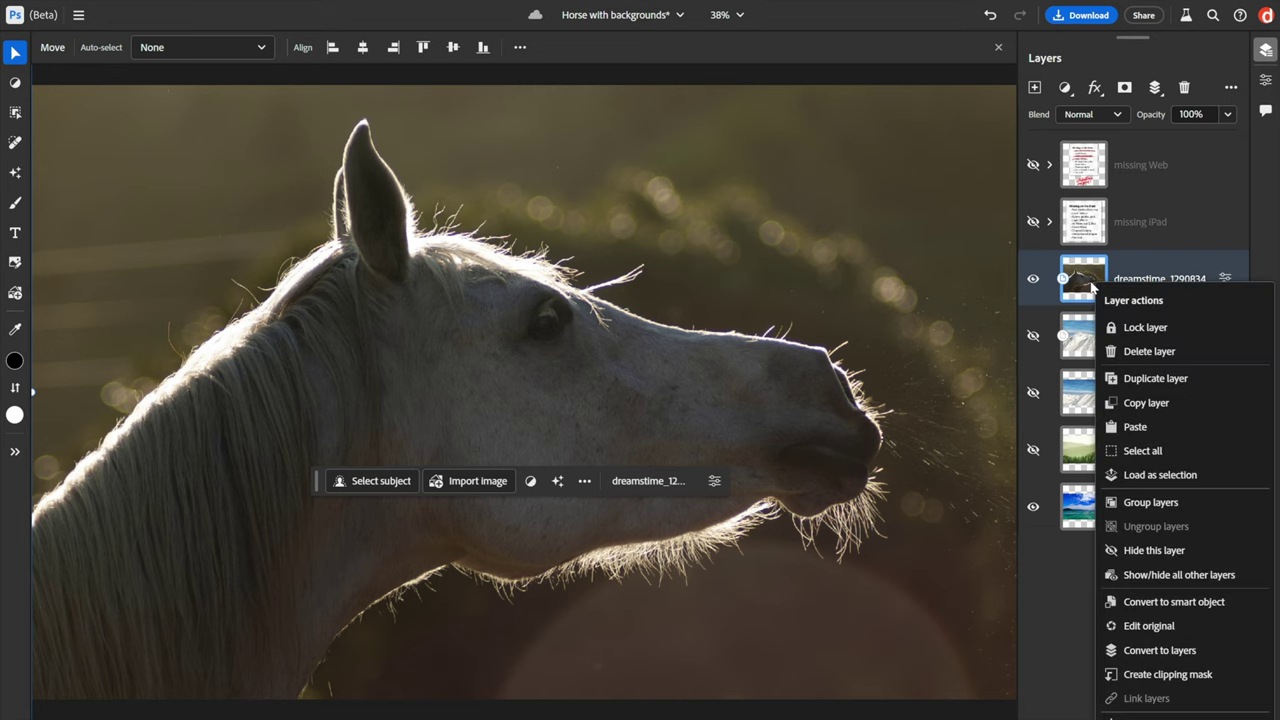
key(Escape)
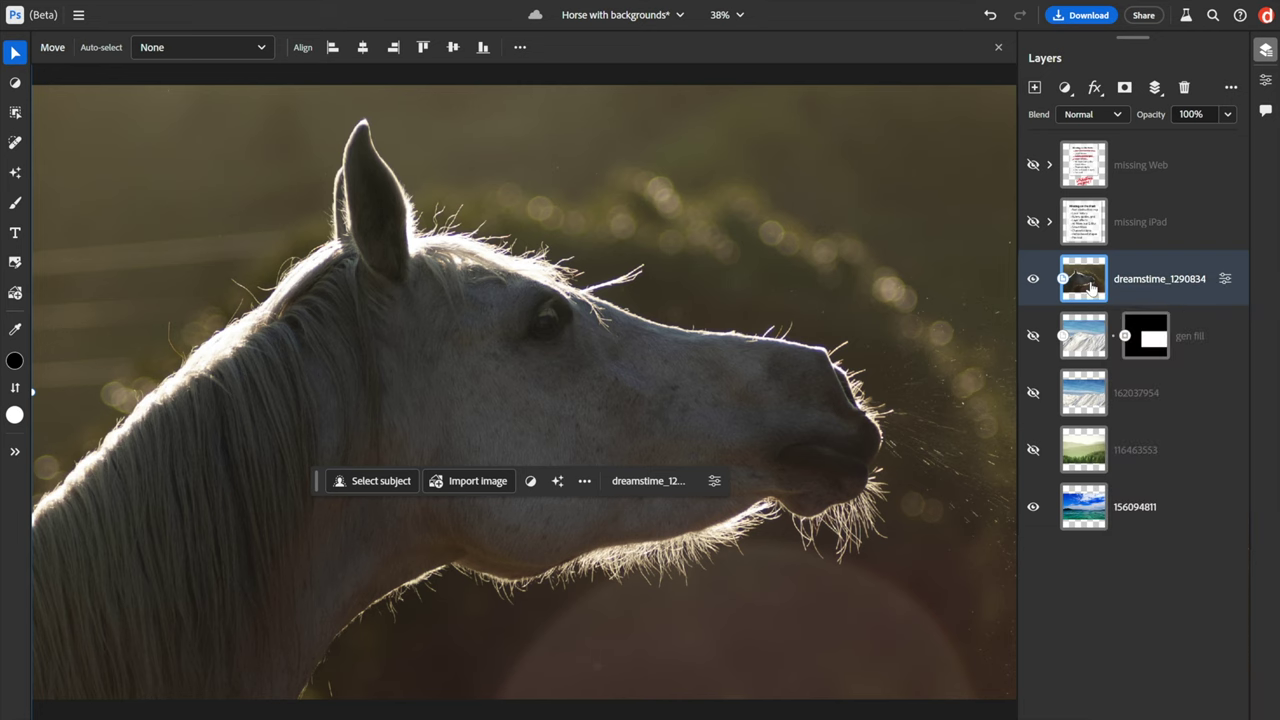
click(1231, 90)
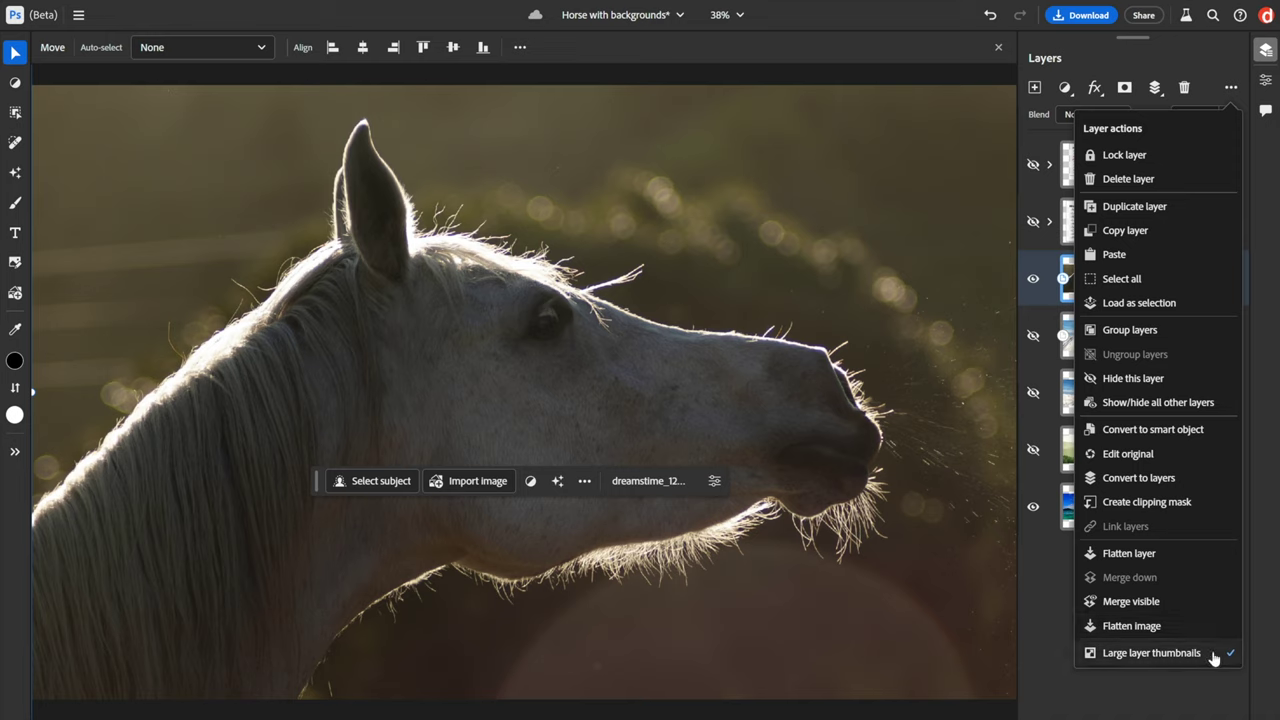
click(1150, 653)
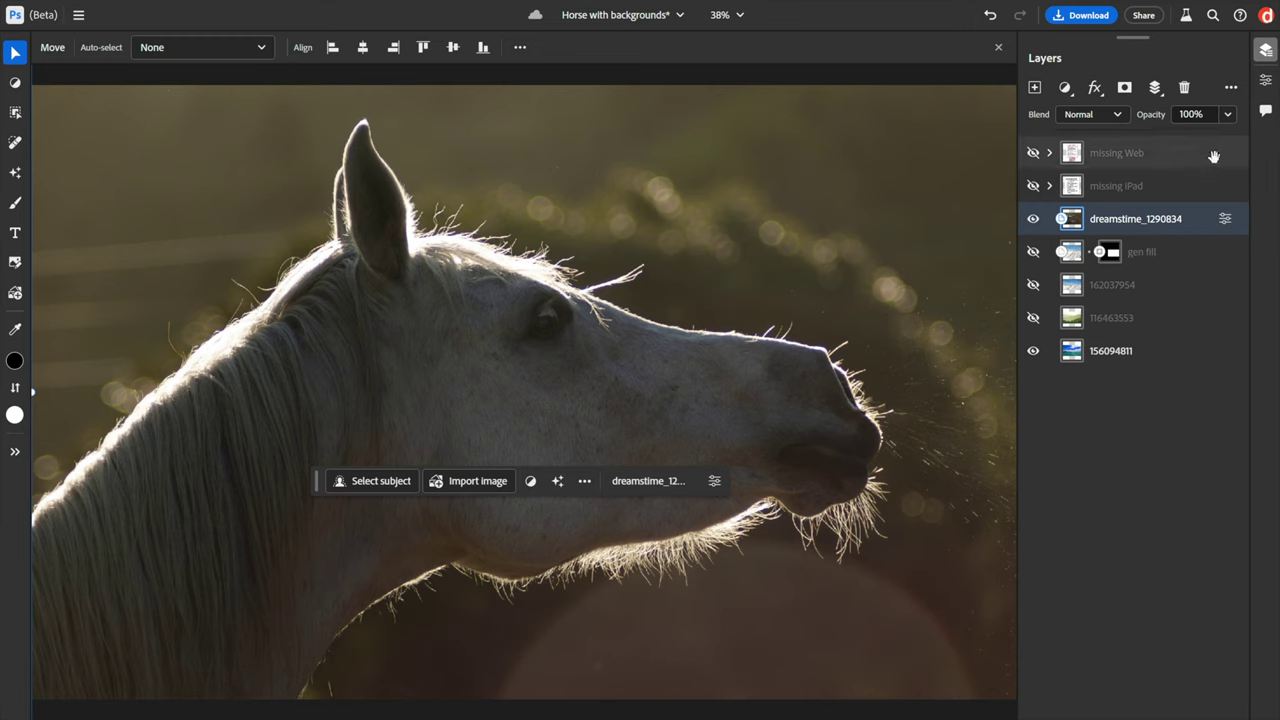
click(1231, 88)
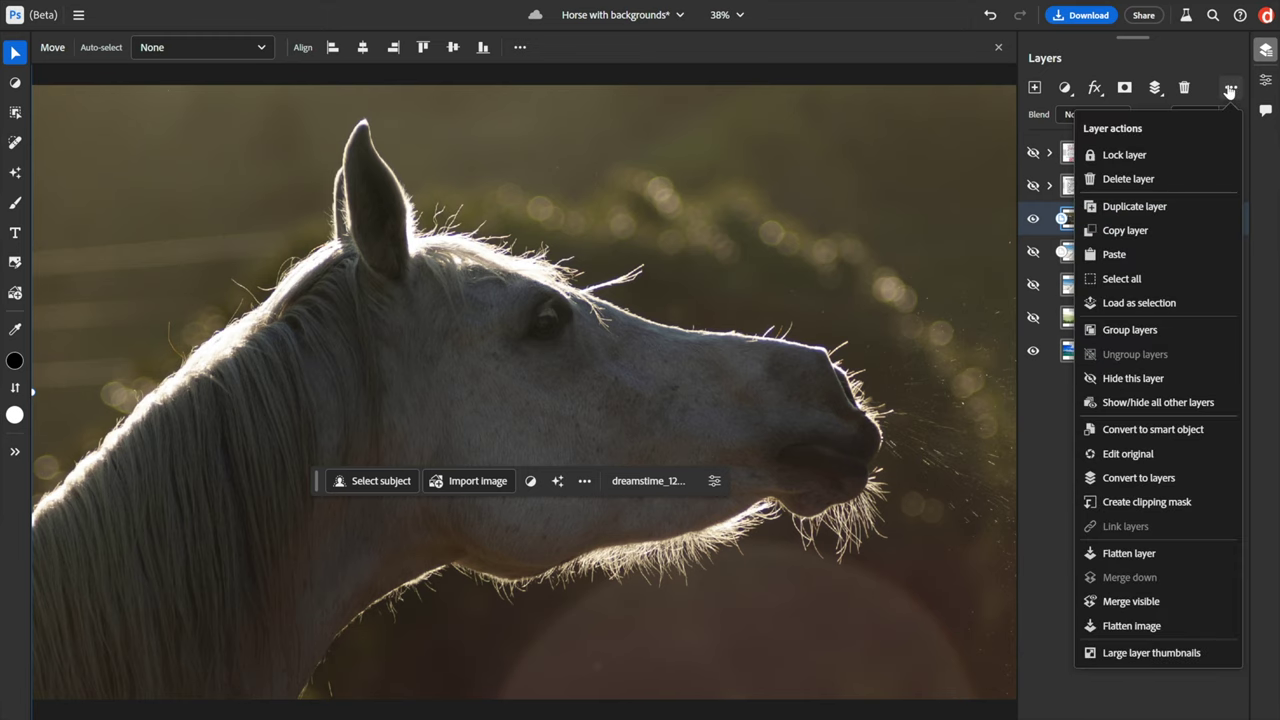
click(1201, 653)
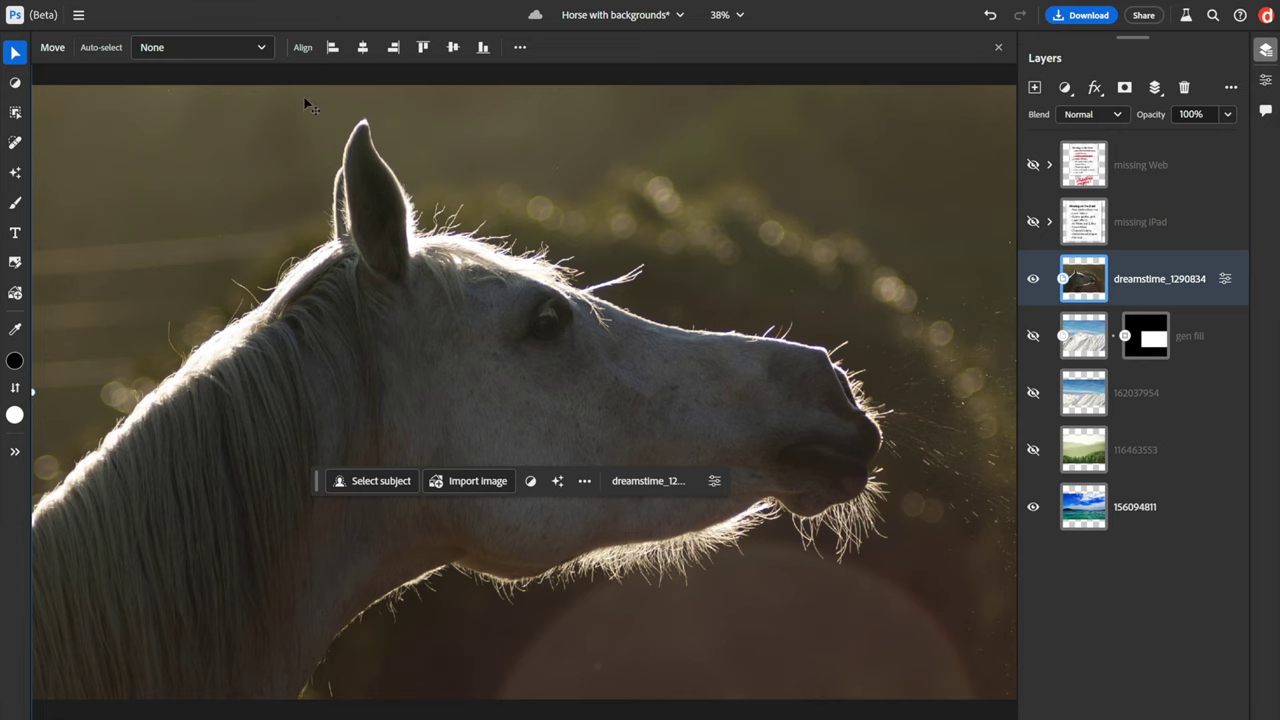
Choose Object selection from the Select tools, then switch to the Spot healing brush.
click(15, 82)
click(212, 72)
click(15, 114)
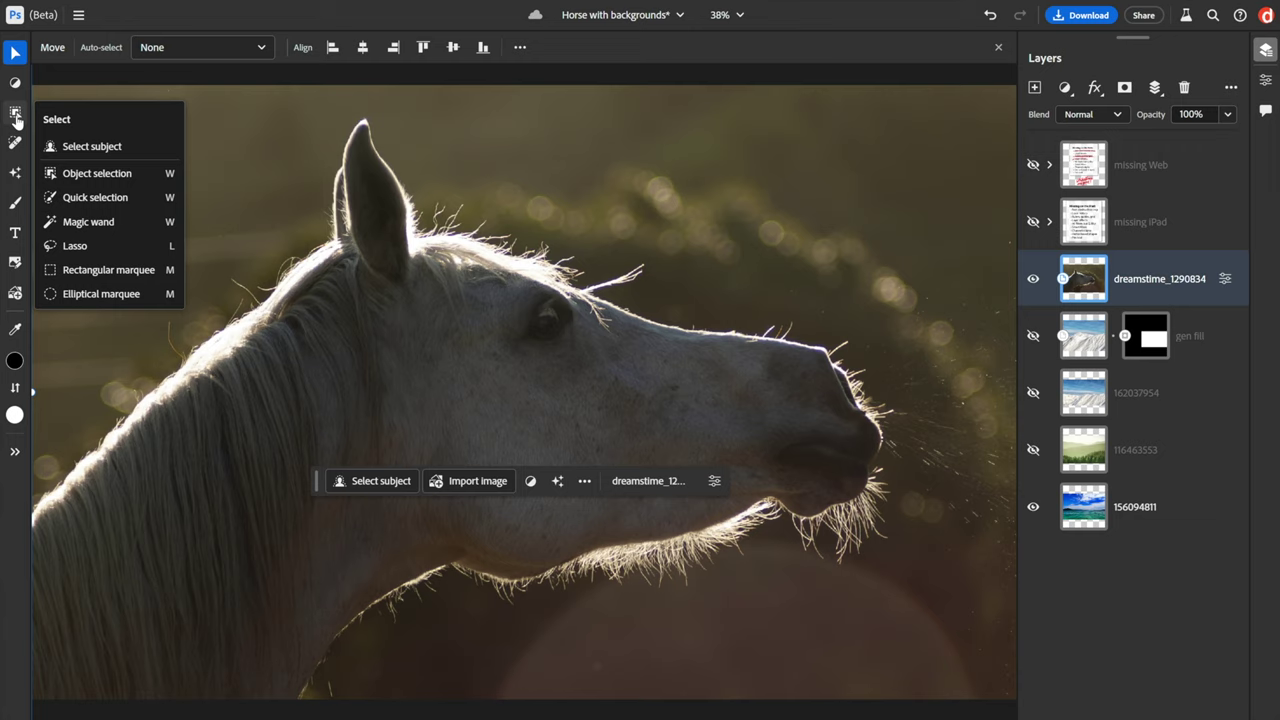
click(16, 118)
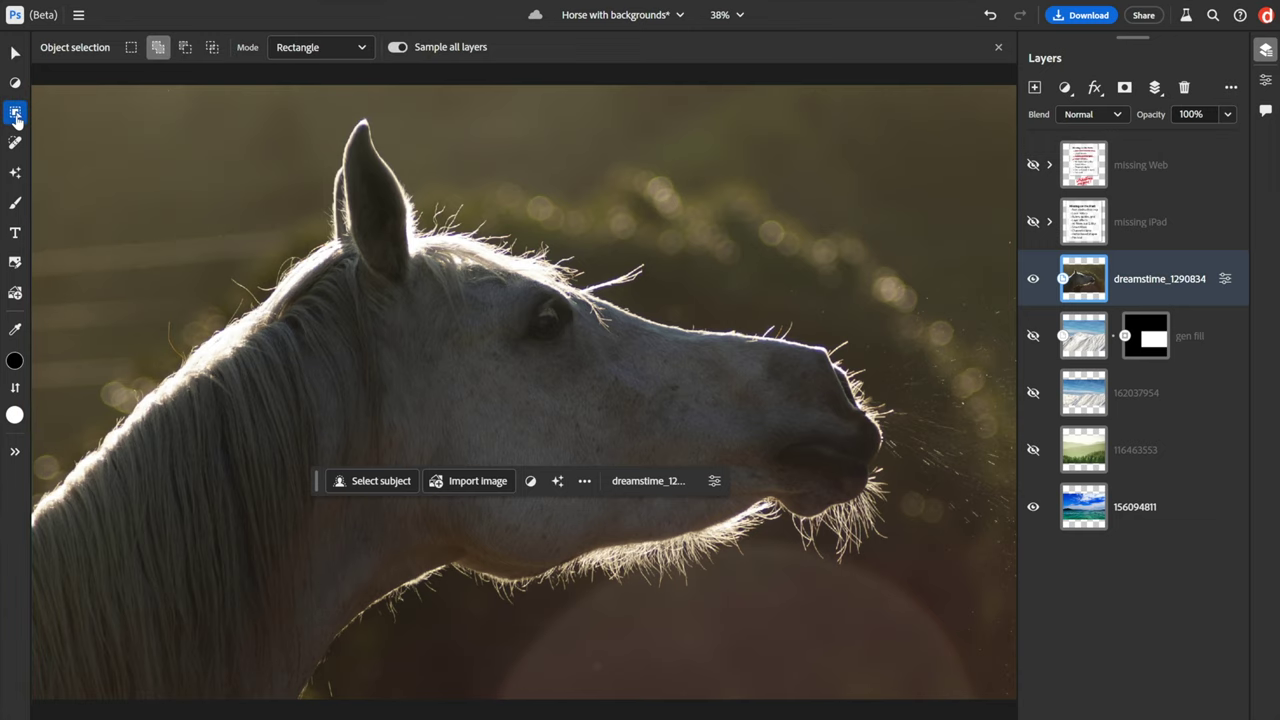
mouse_move(16, 145)
click(16, 146)
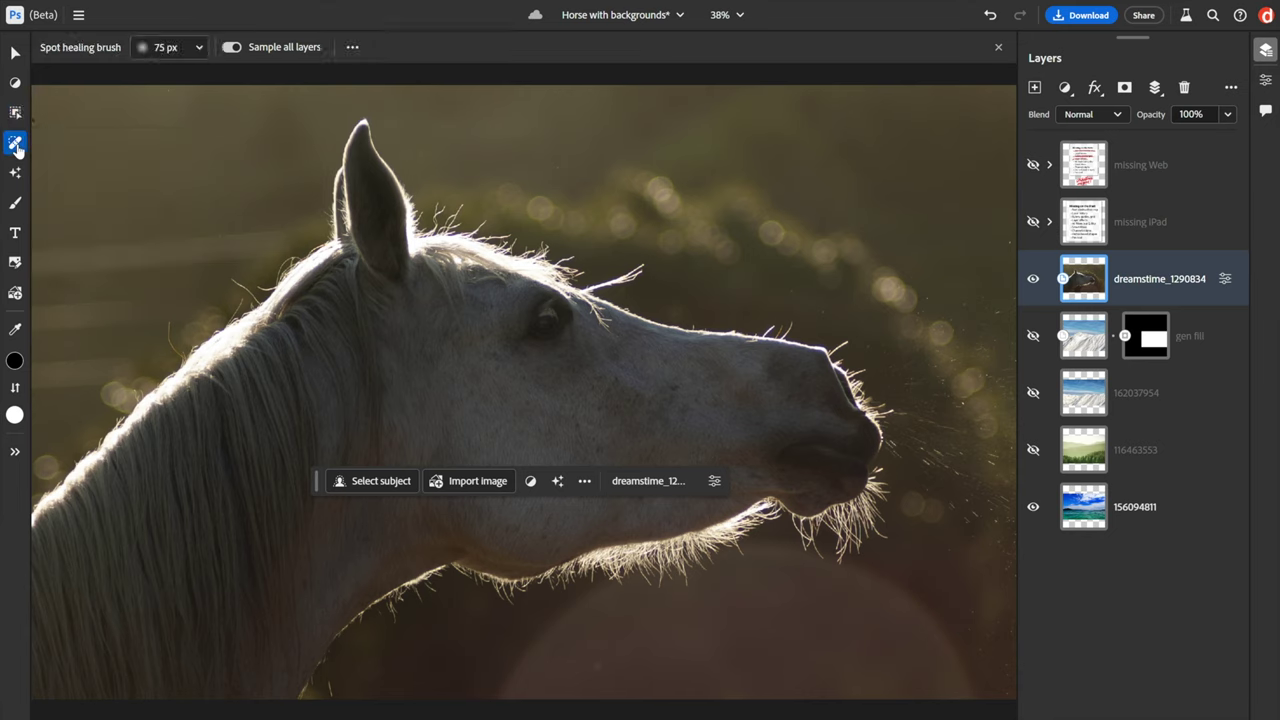
click(16, 456)
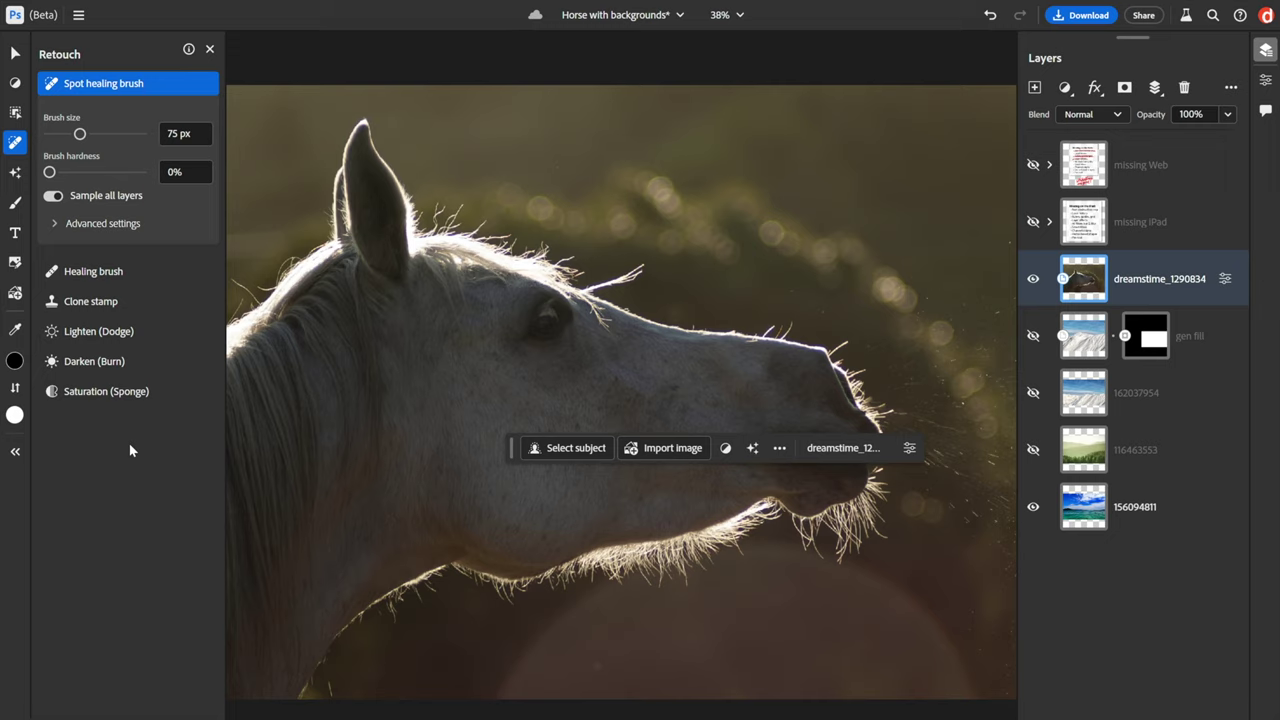
mouse_move(24, 452)
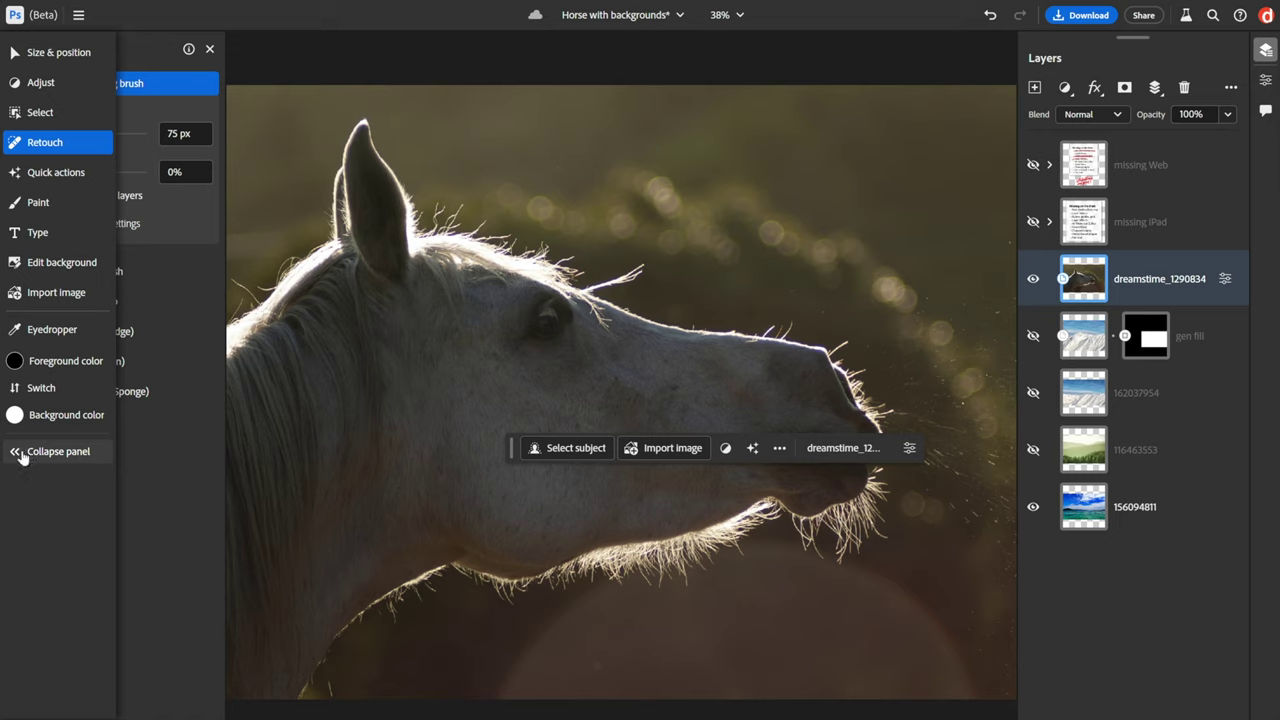
click(22, 453)
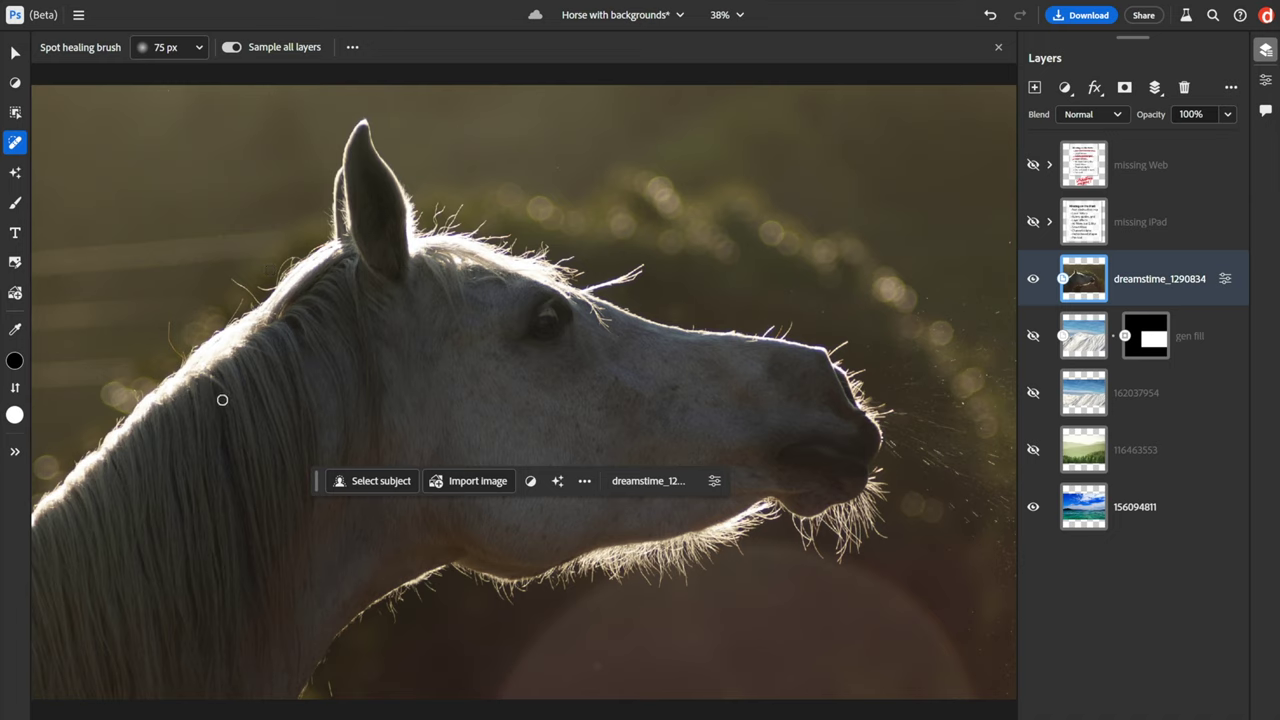
Bring back the Retouch settings with J, then run Select subject to isolate the horse.
key(j)
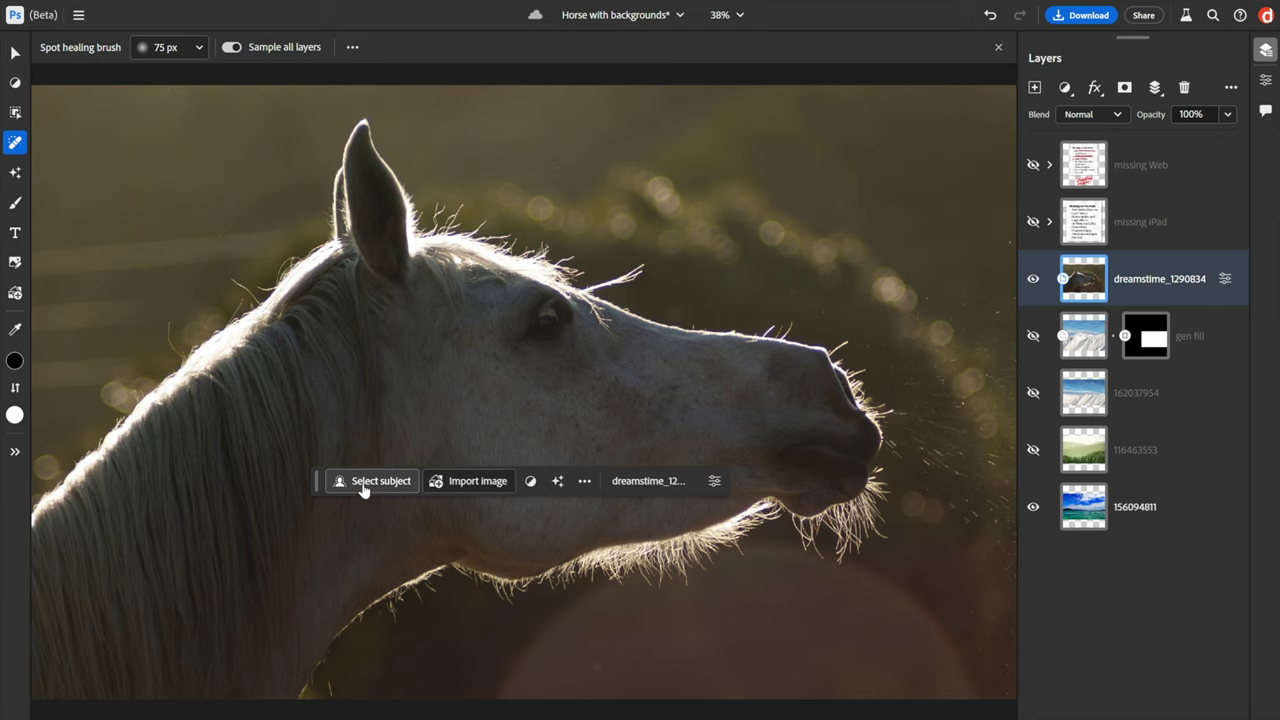
click(364, 486)
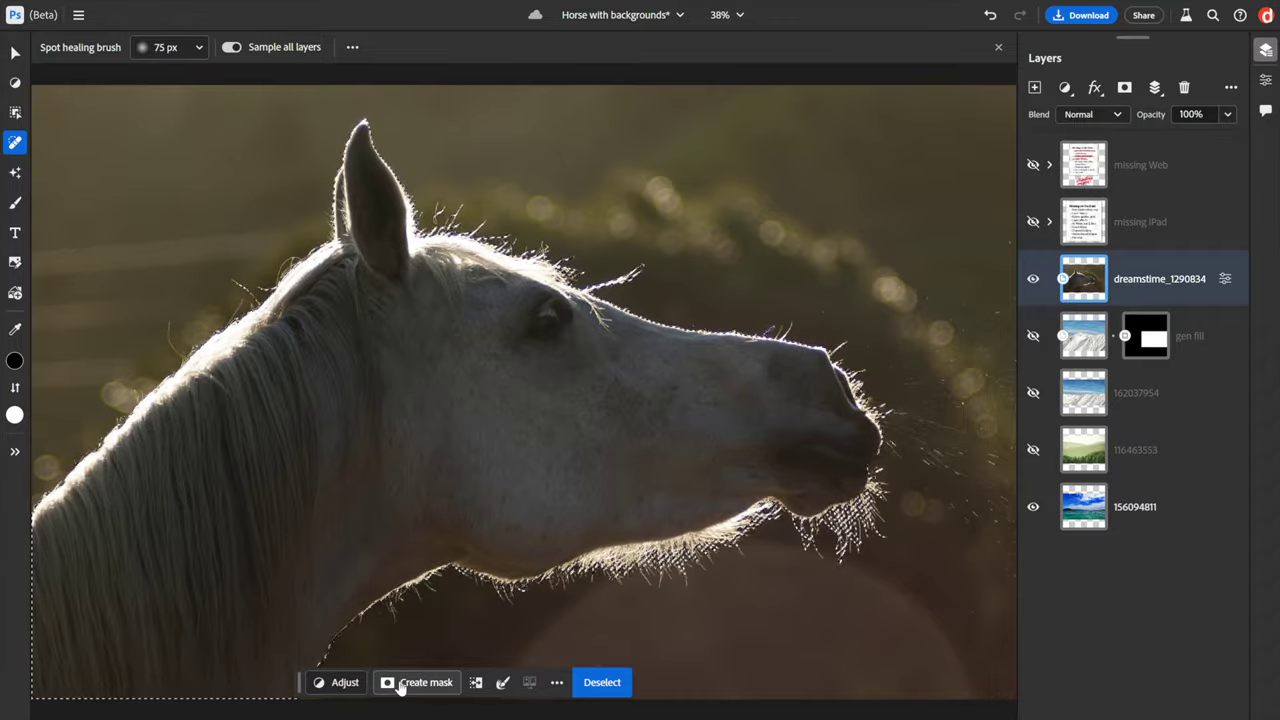
drag(300, 682, 297, 457)
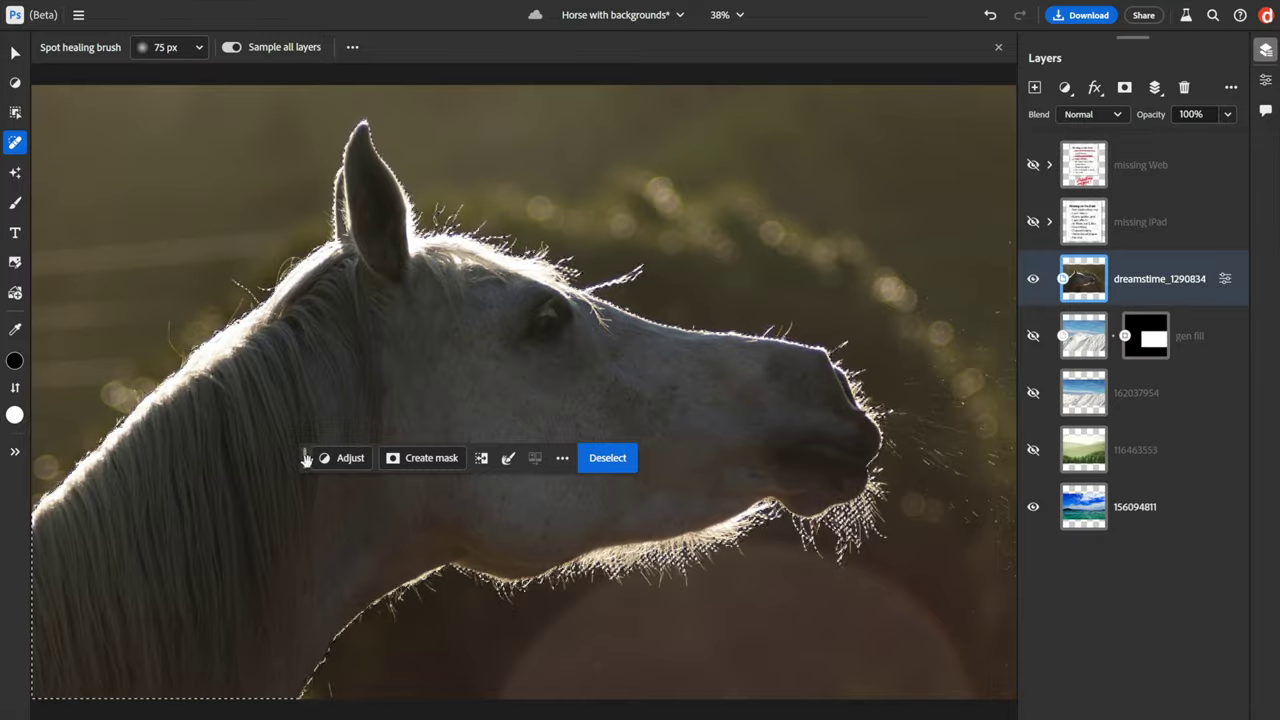
click(431, 466)
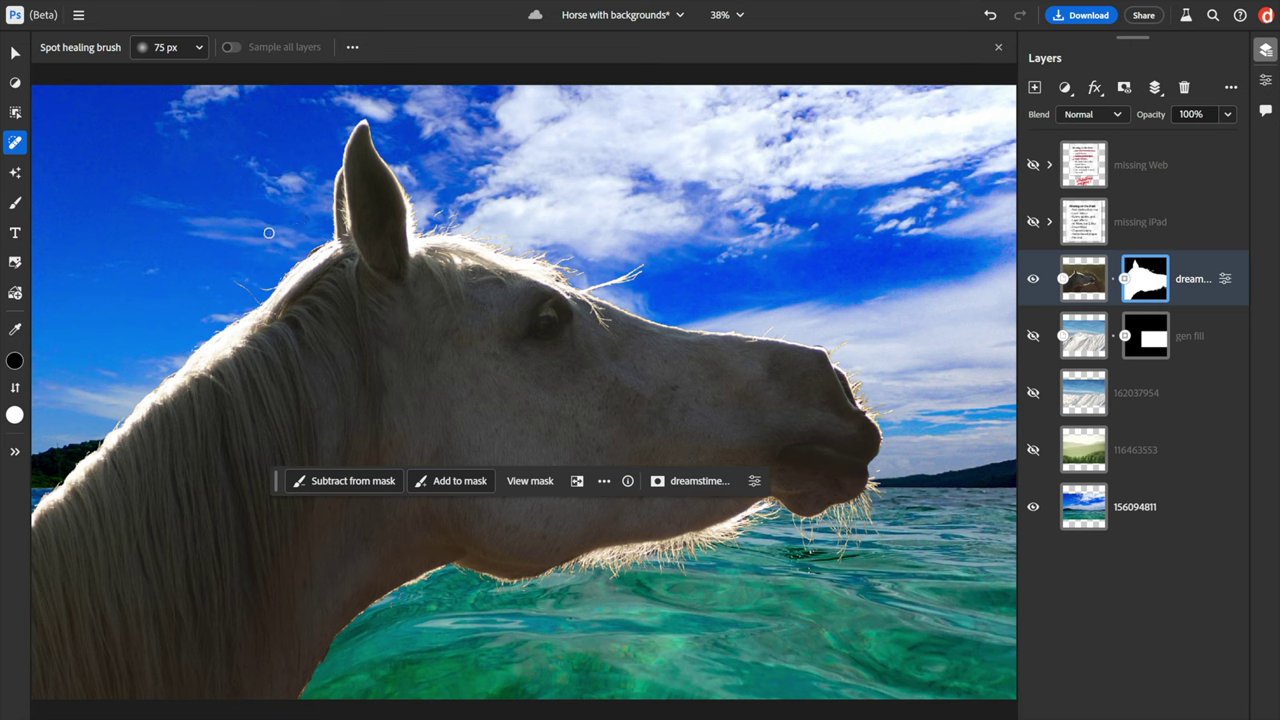
Open the main app menu and reveal its Edit submenu.
click(79, 17)
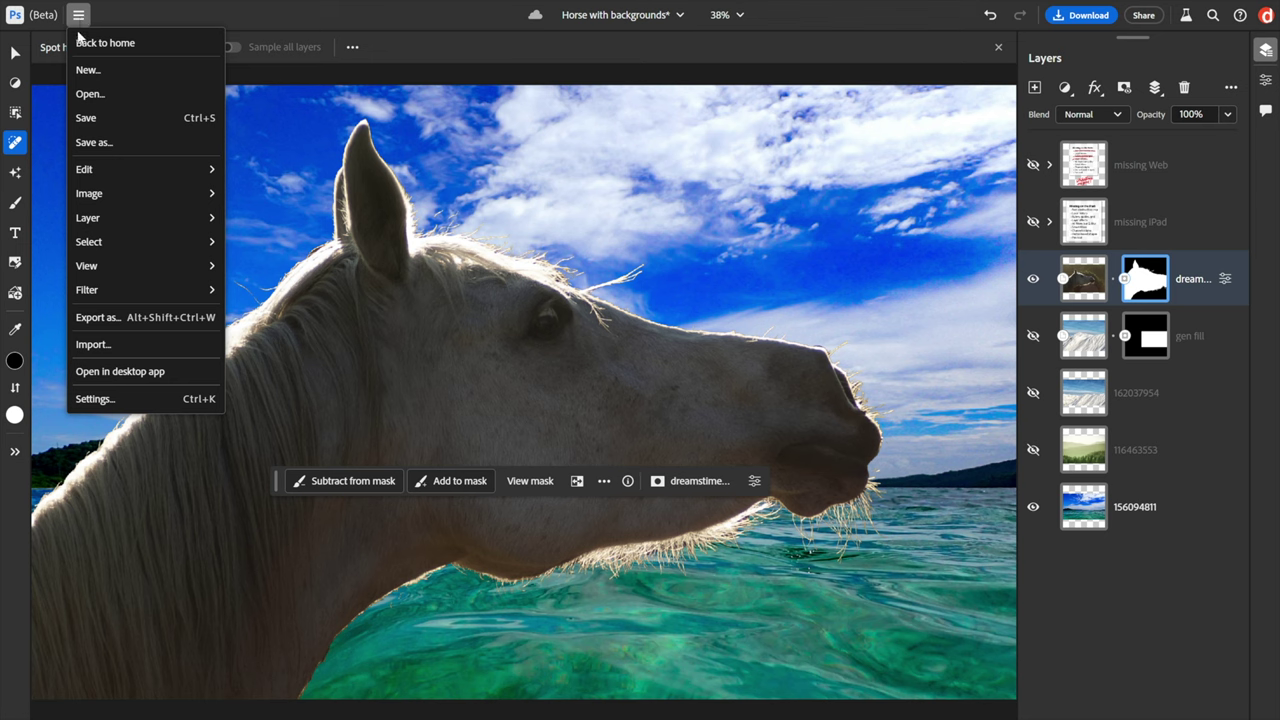
mouse_move(144, 172)
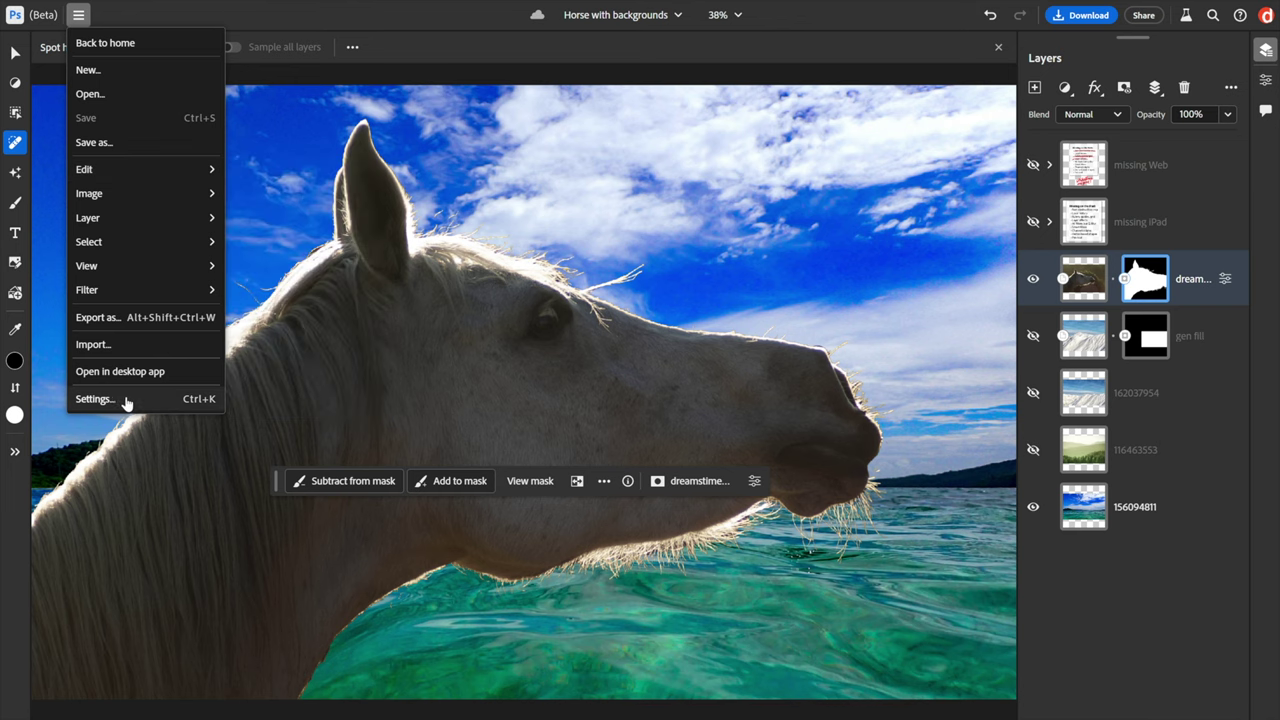
Open app settings and switch the theme to Light, then back to Dark.
click(94, 398)
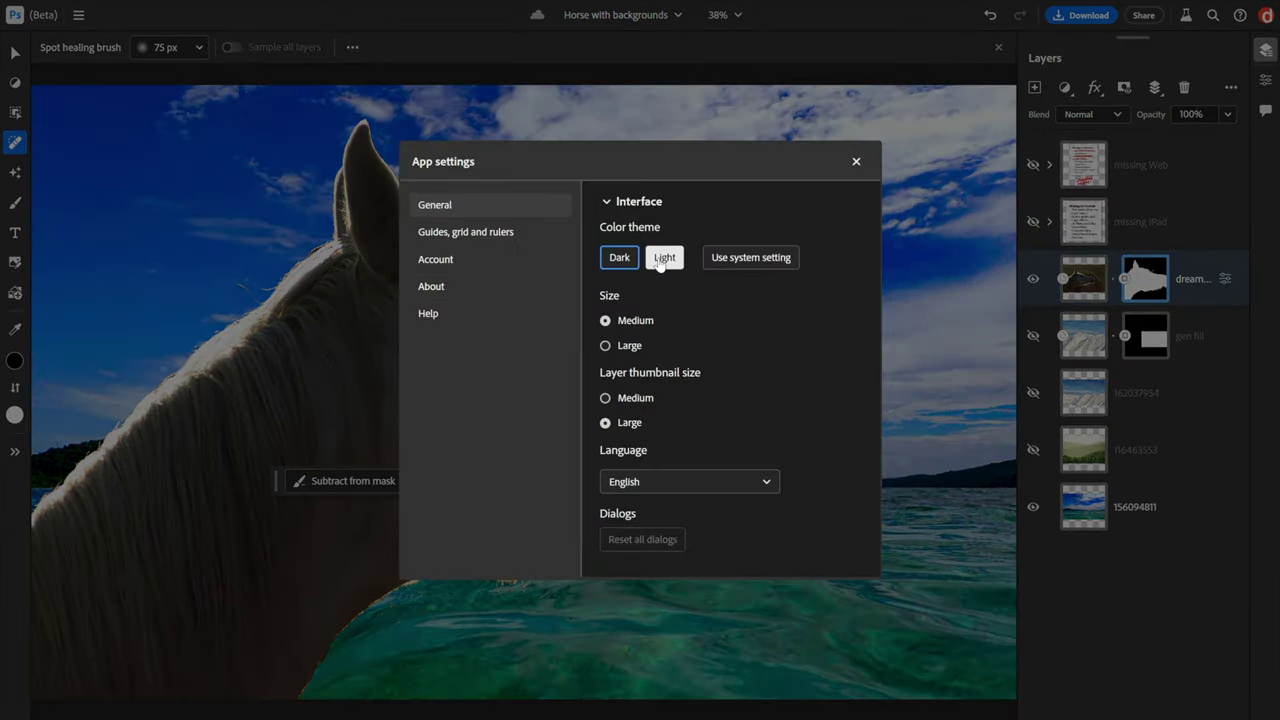
click(660, 259)
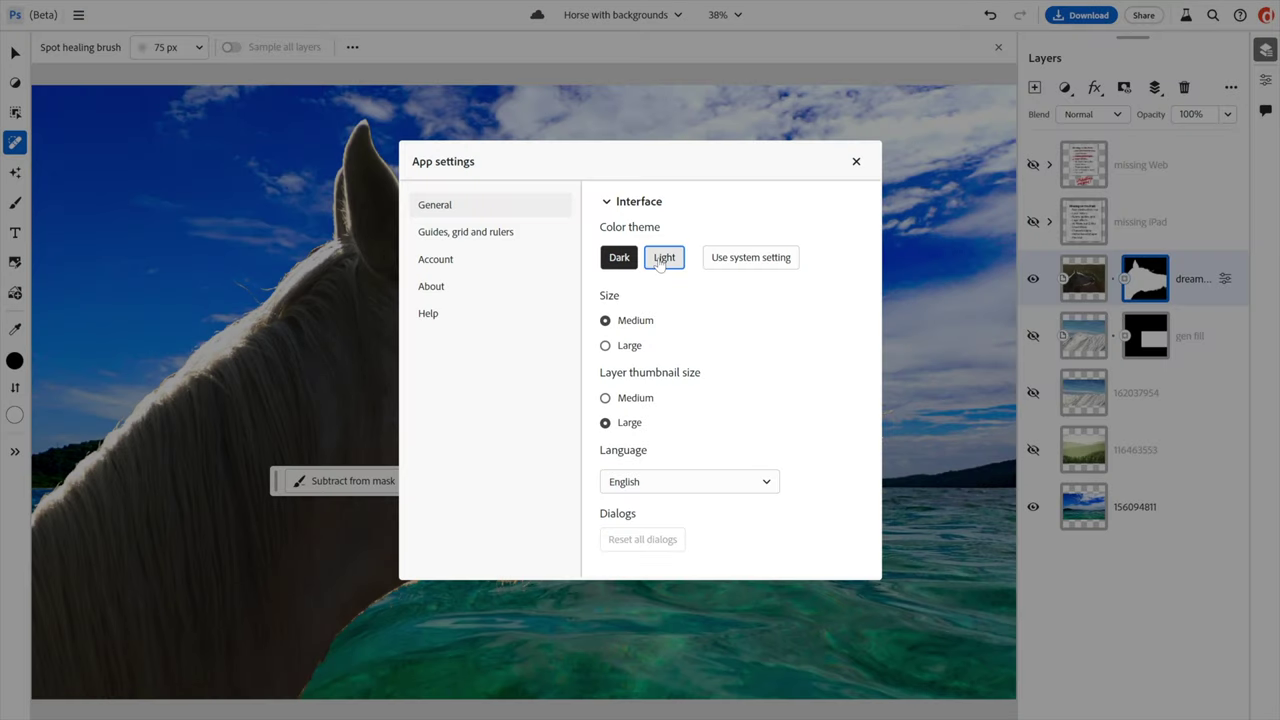
click(621, 259)
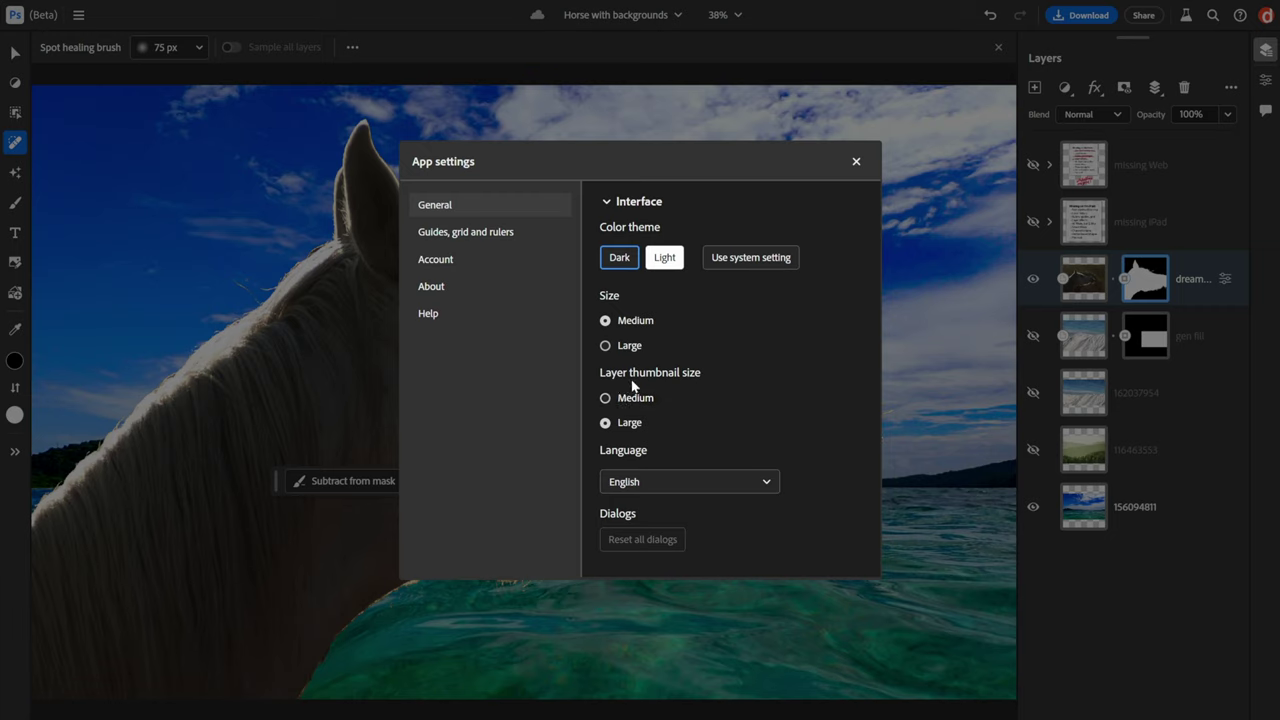
Try medium layer thumbnails and a large UI, revert to large thumbnails and medium UI, then close settings.
click(604, 399)
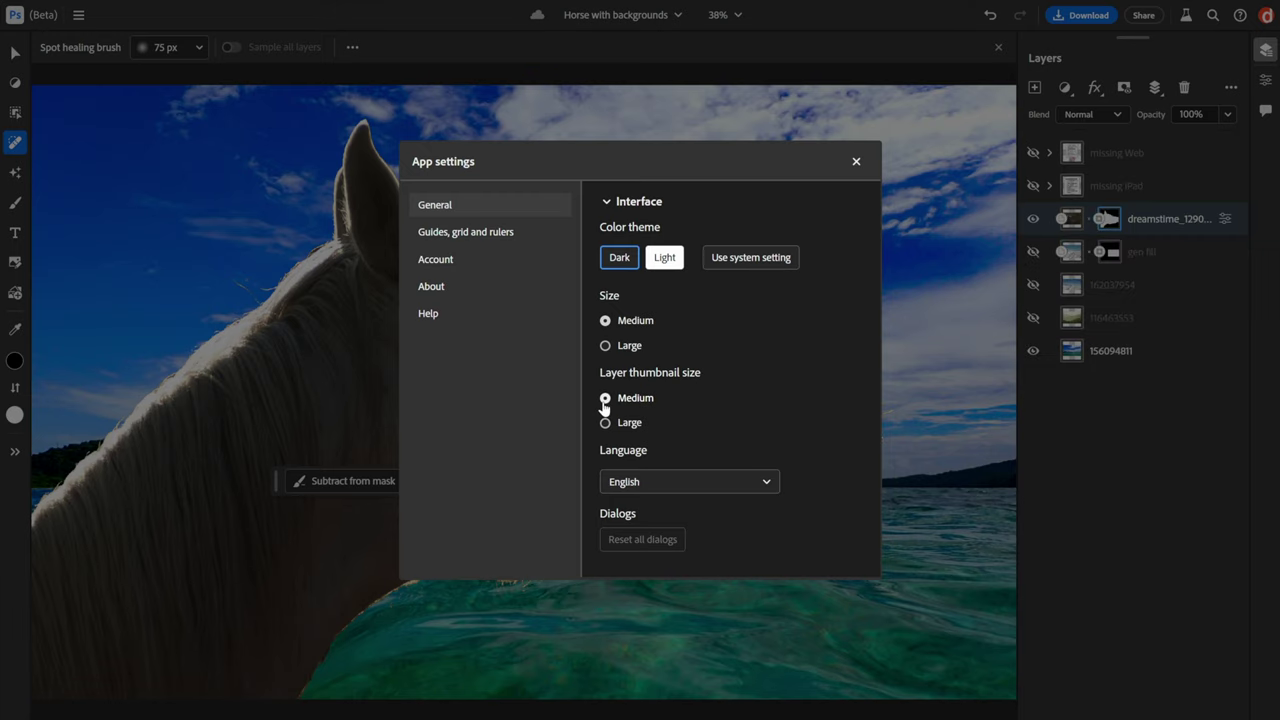
click(605, 423)
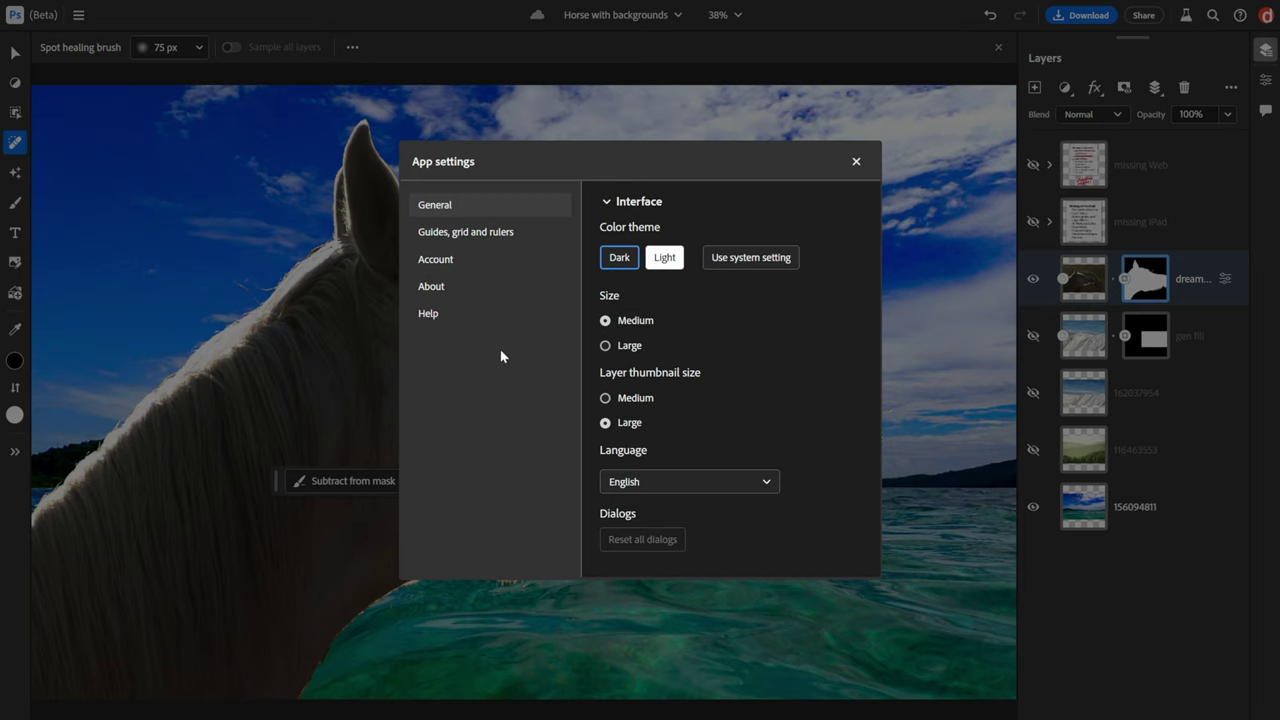
click(605, 346)
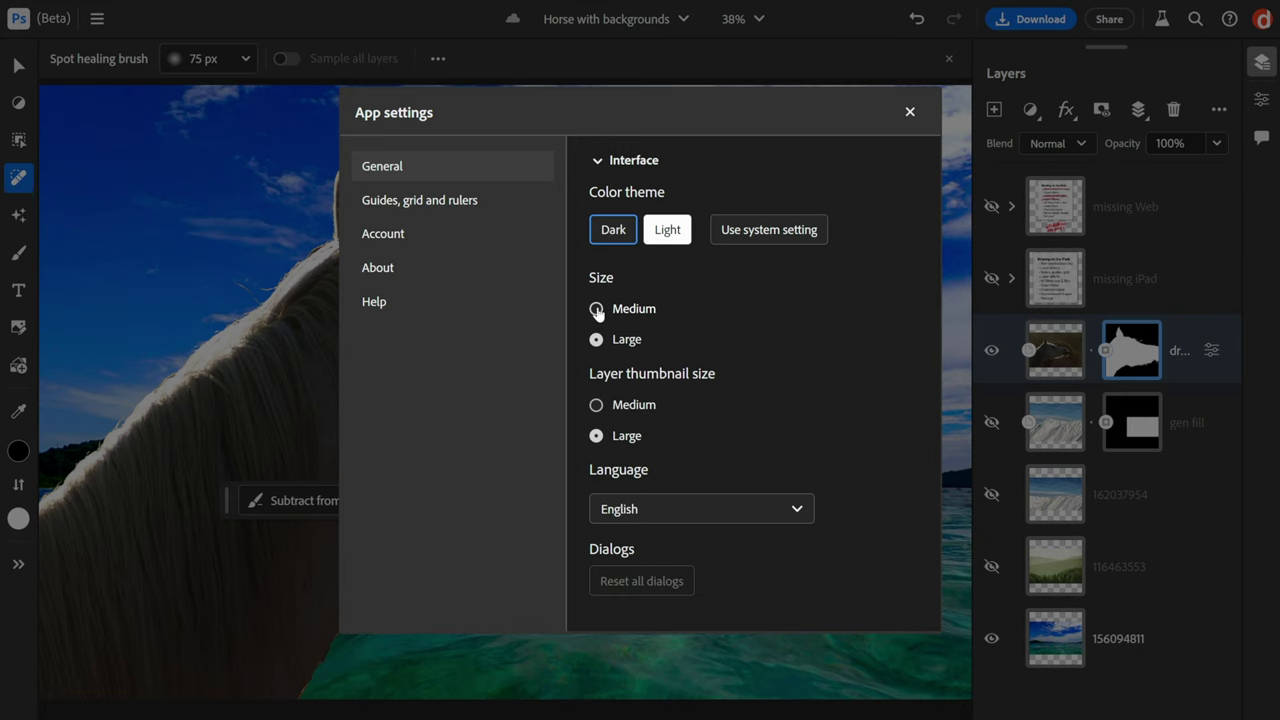
click(597, 310)
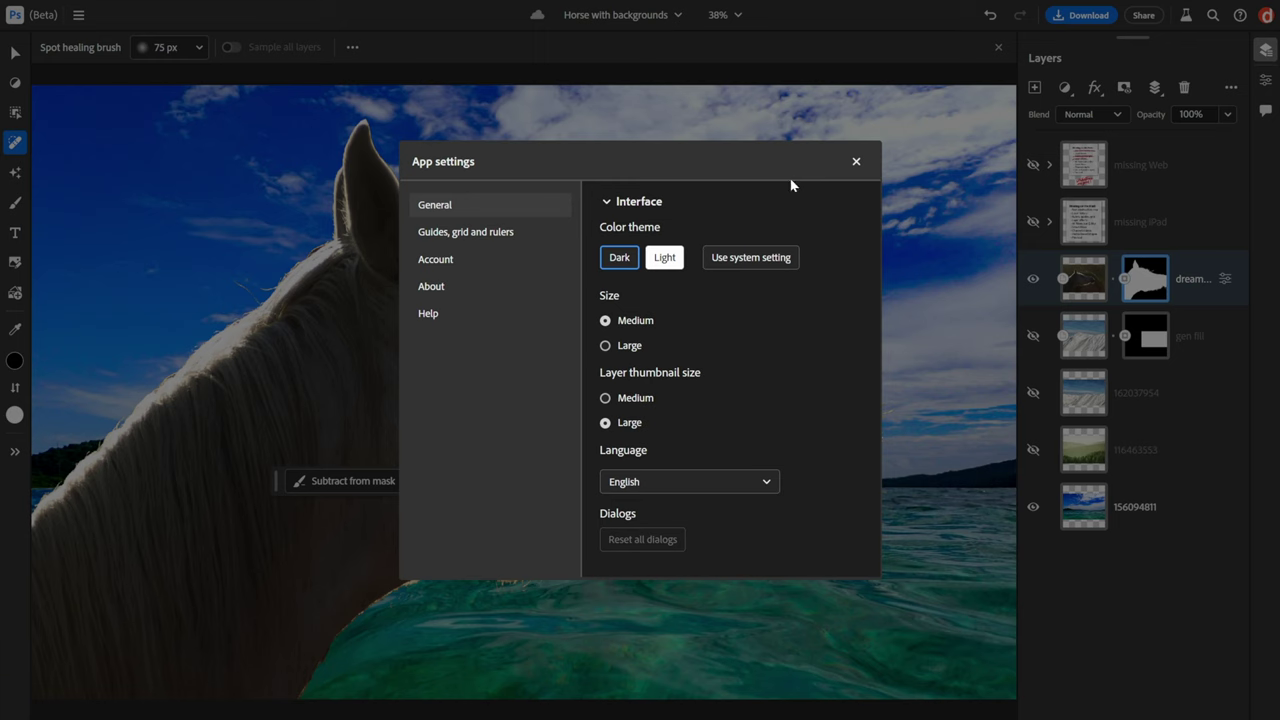
click(856, 163)
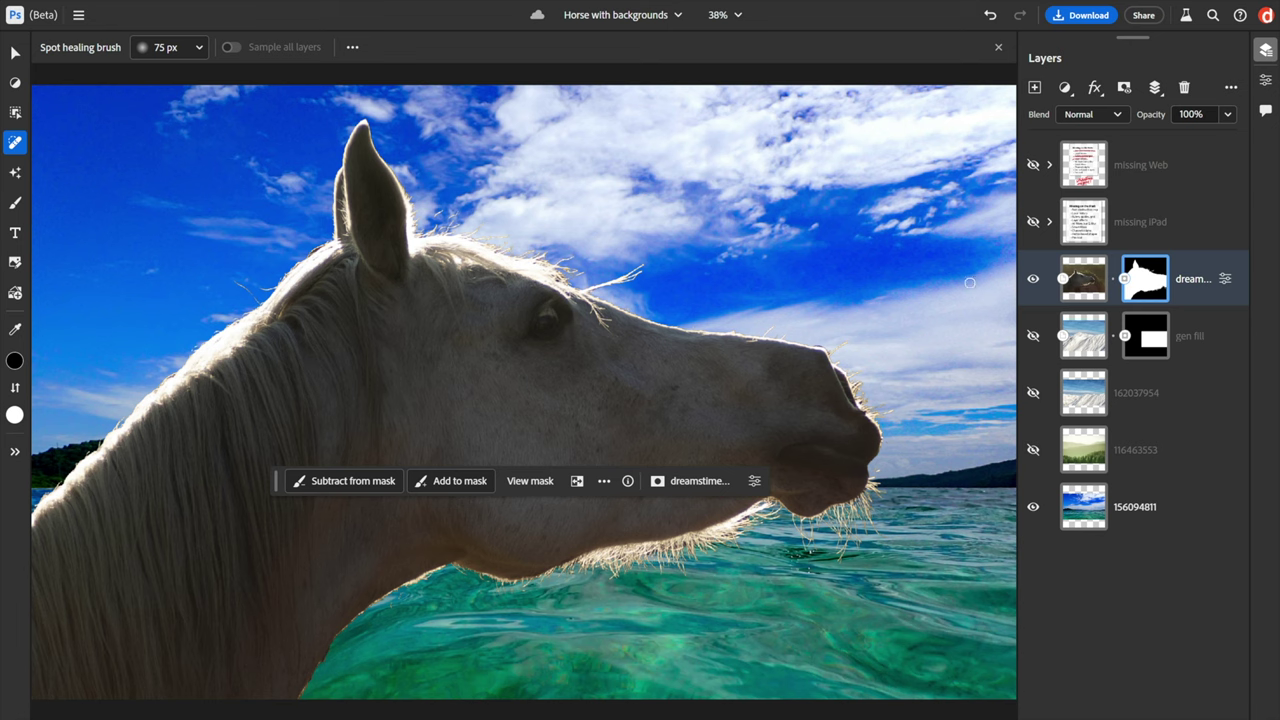
Raise the dreamstime horse layer twice to the top with Ctrl+], then lower it once with Ctrl+[.
key(ctrl+])
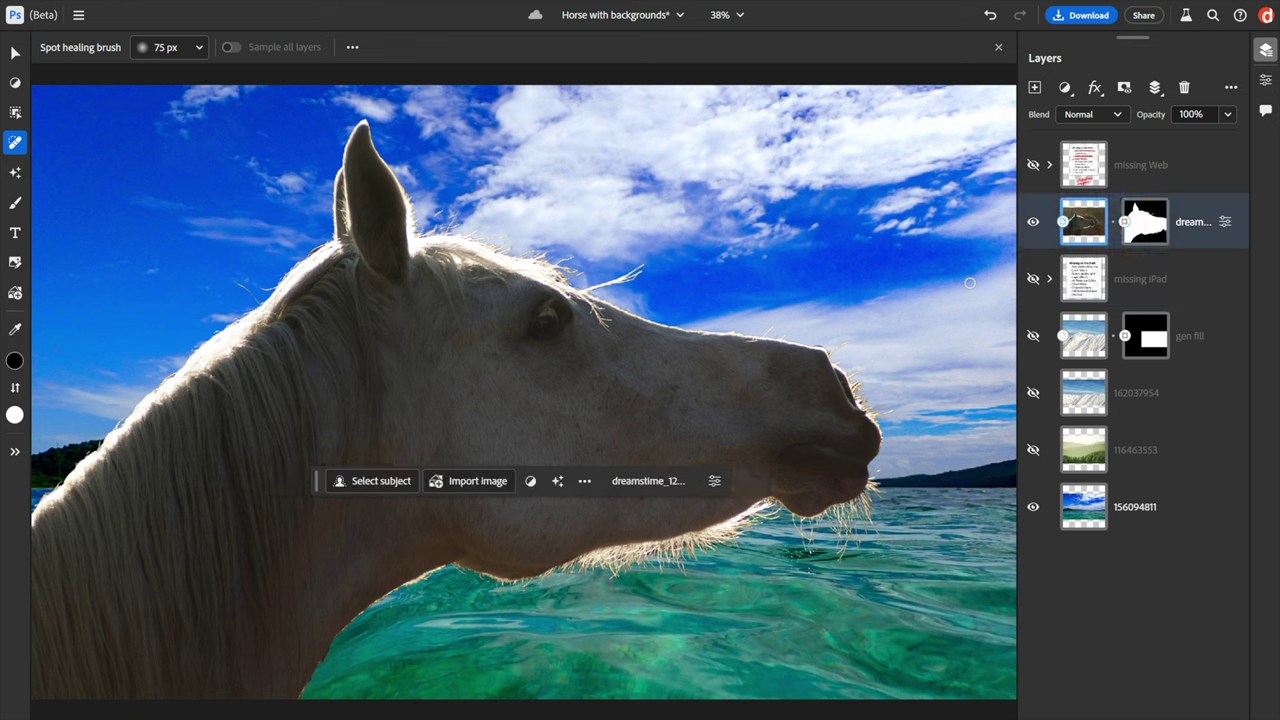
key(ctrl+])
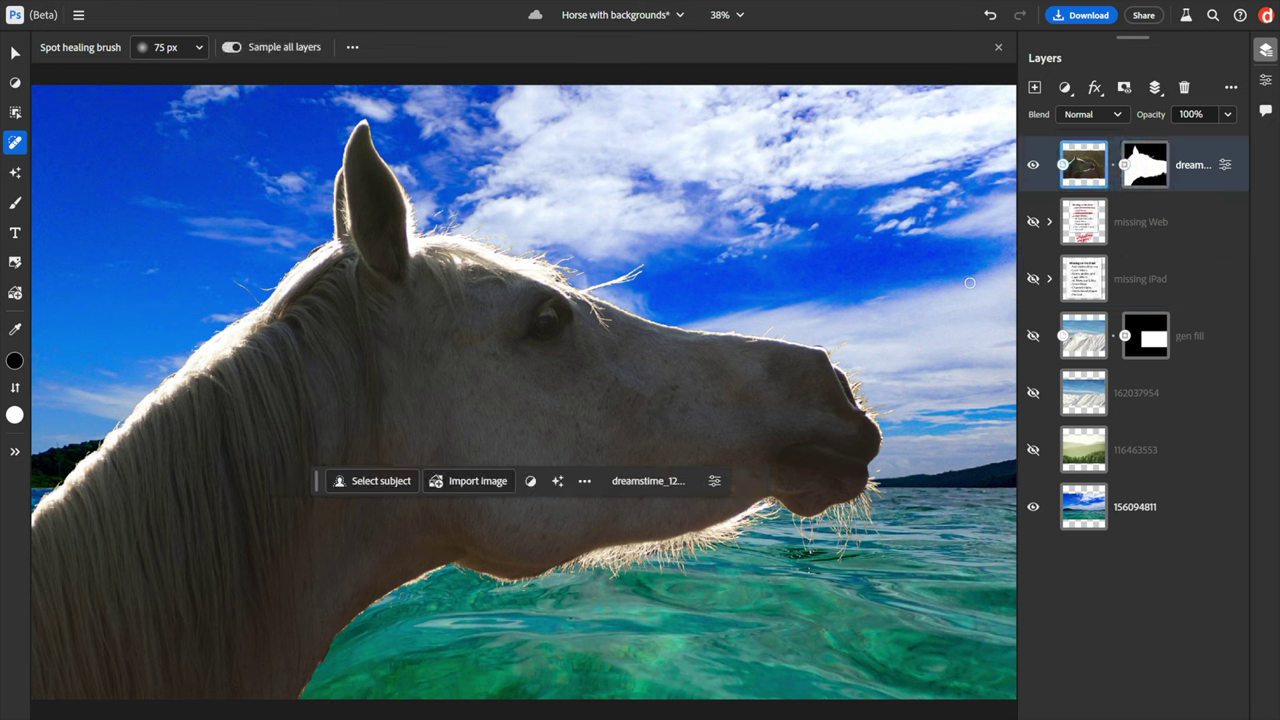
key(ctrl+[)
key(ctrl+[)
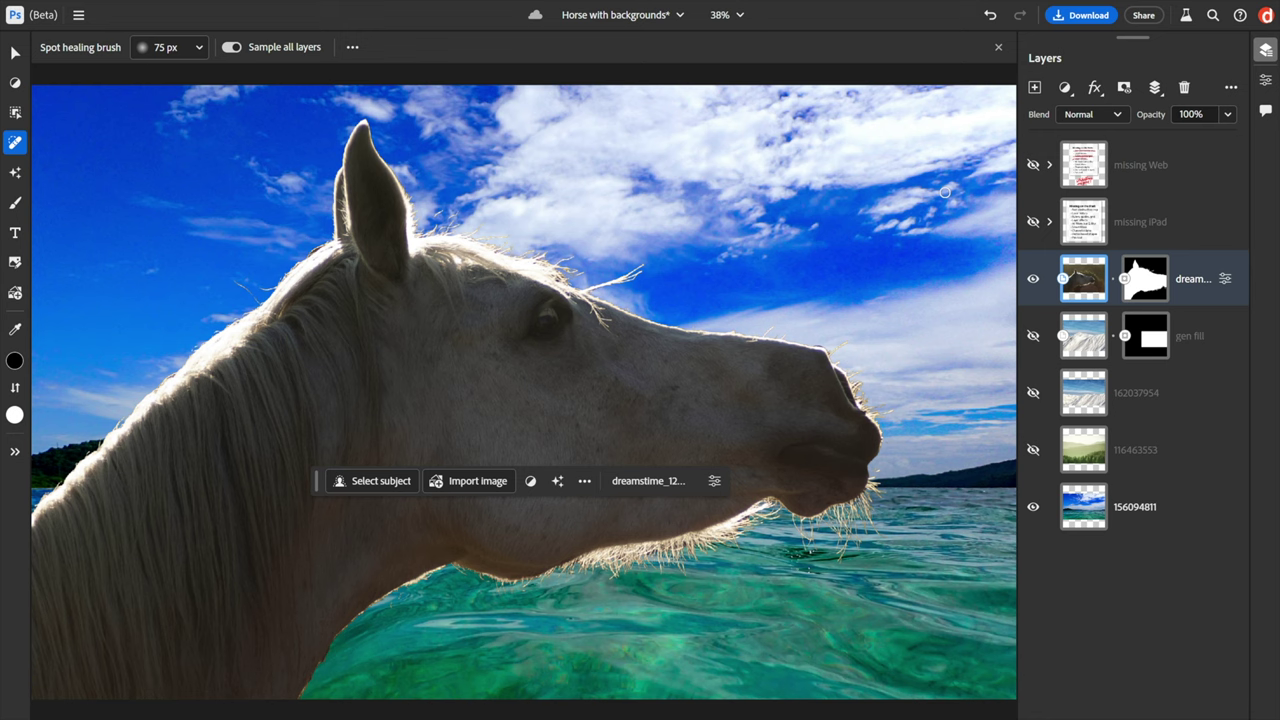
Add a Brightness/contrast adjustment layer with Brightness 29 and Contrast 50.
click(1064, 90)
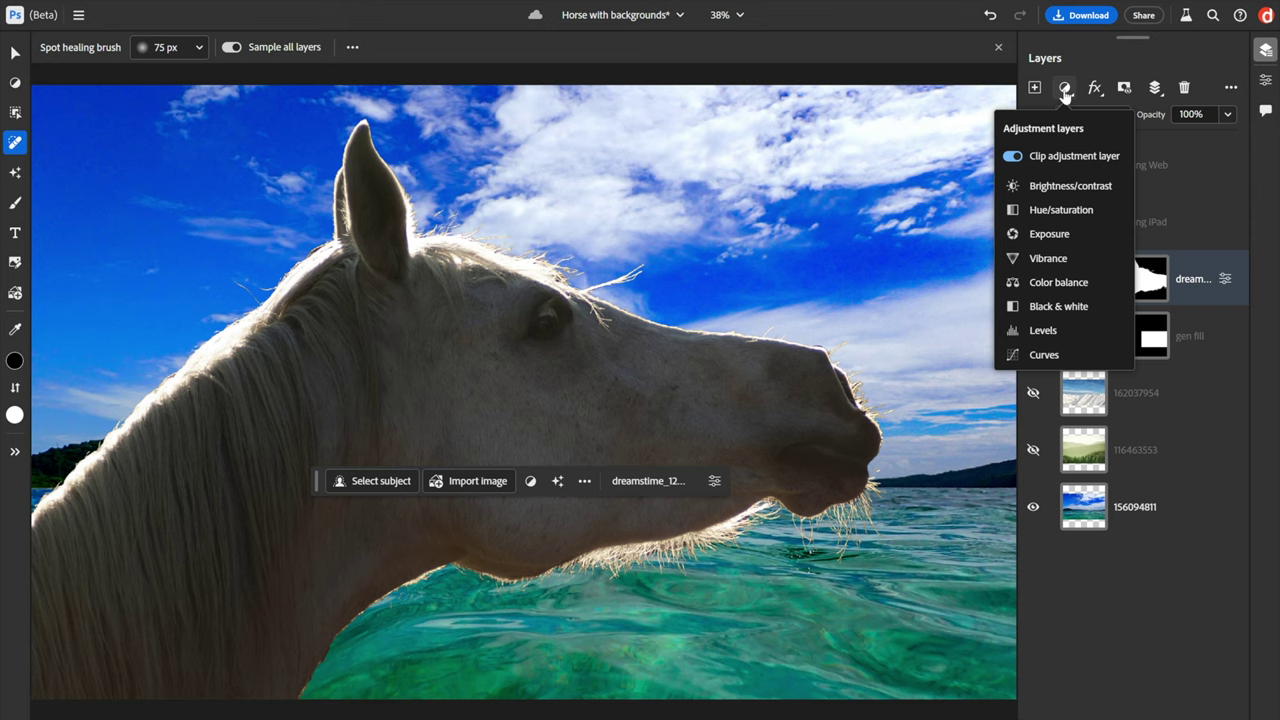
click(1060, 190)
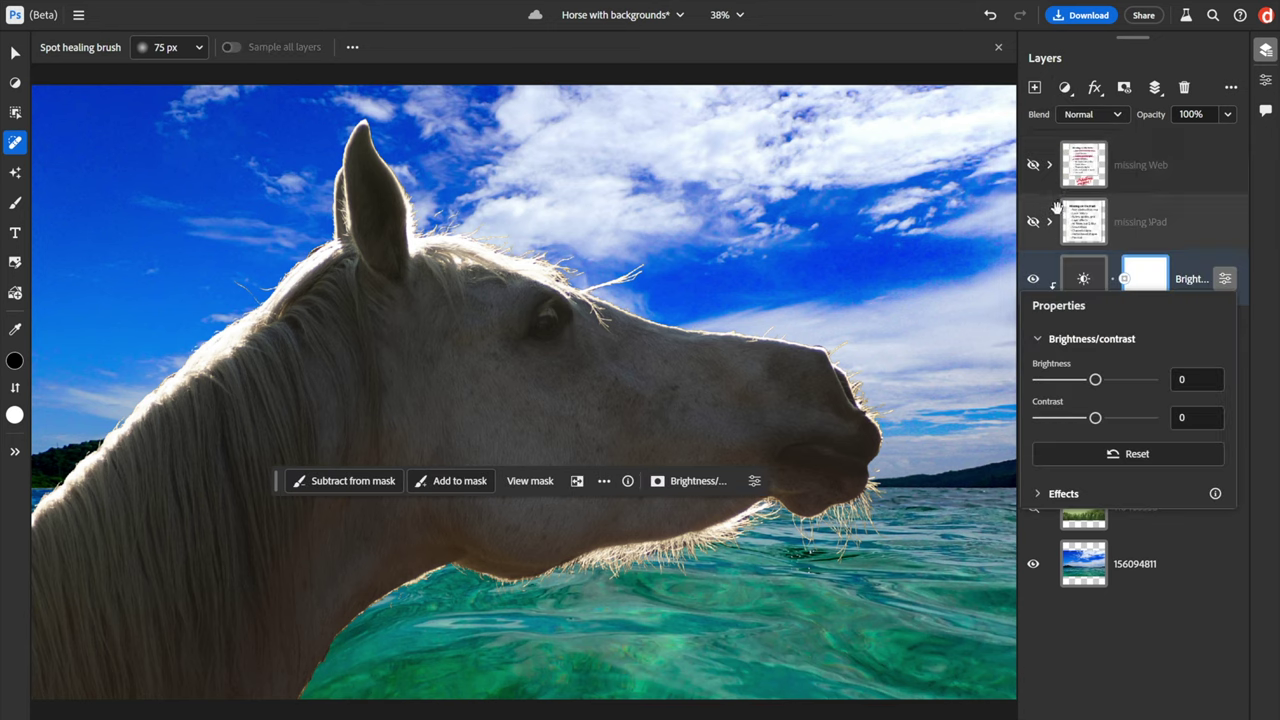
click(1190, 379)
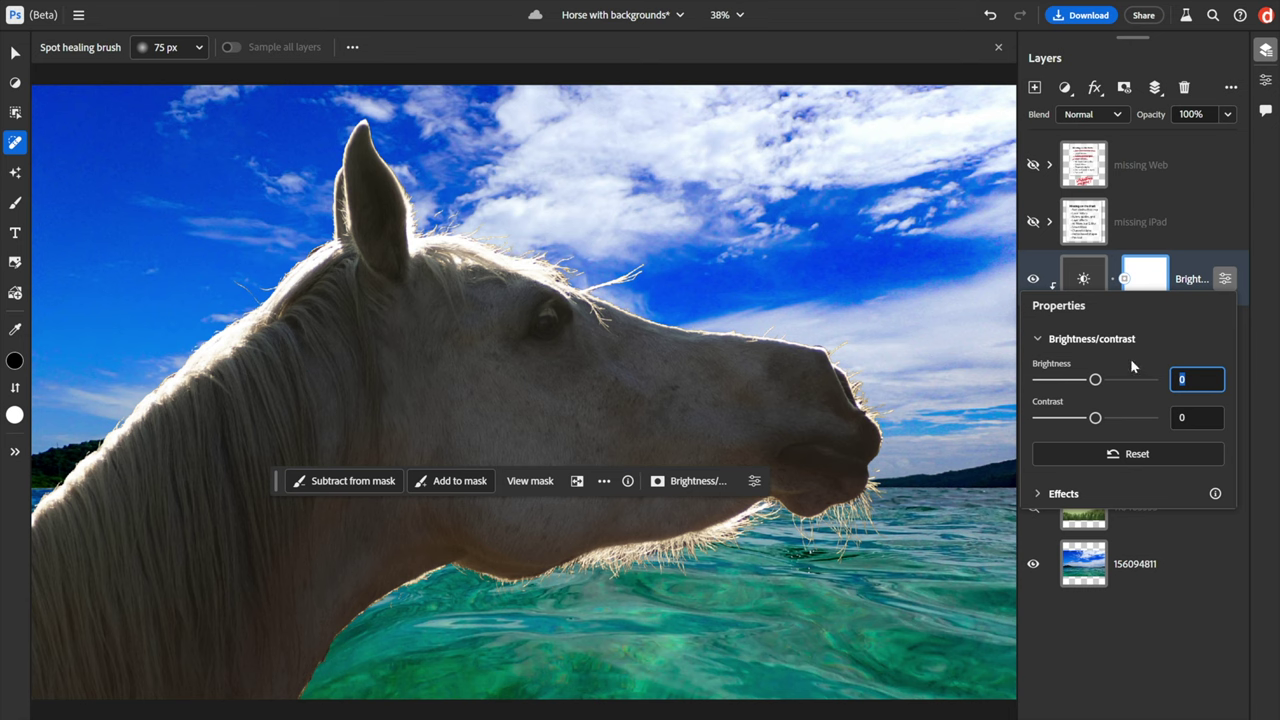
text(9)
key(shift+Up)
key(shift+Up)
key(shift+Up)
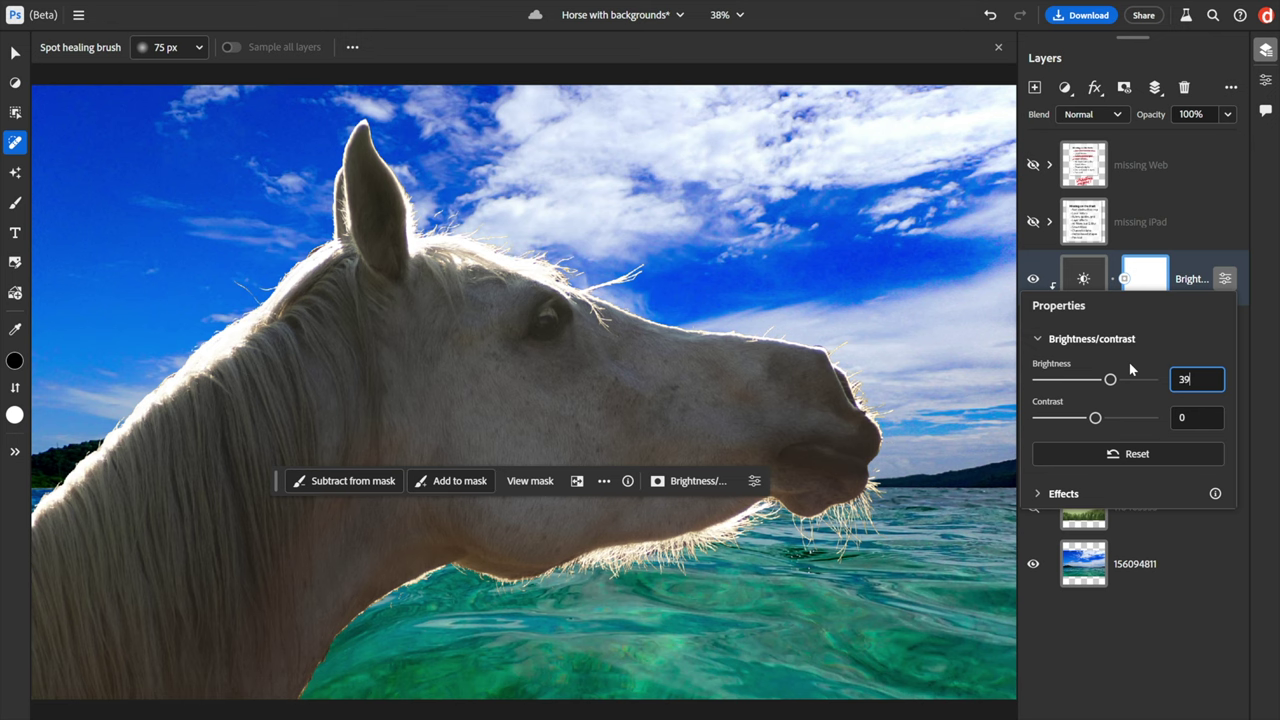
key(shift+Down)
key(Tab)
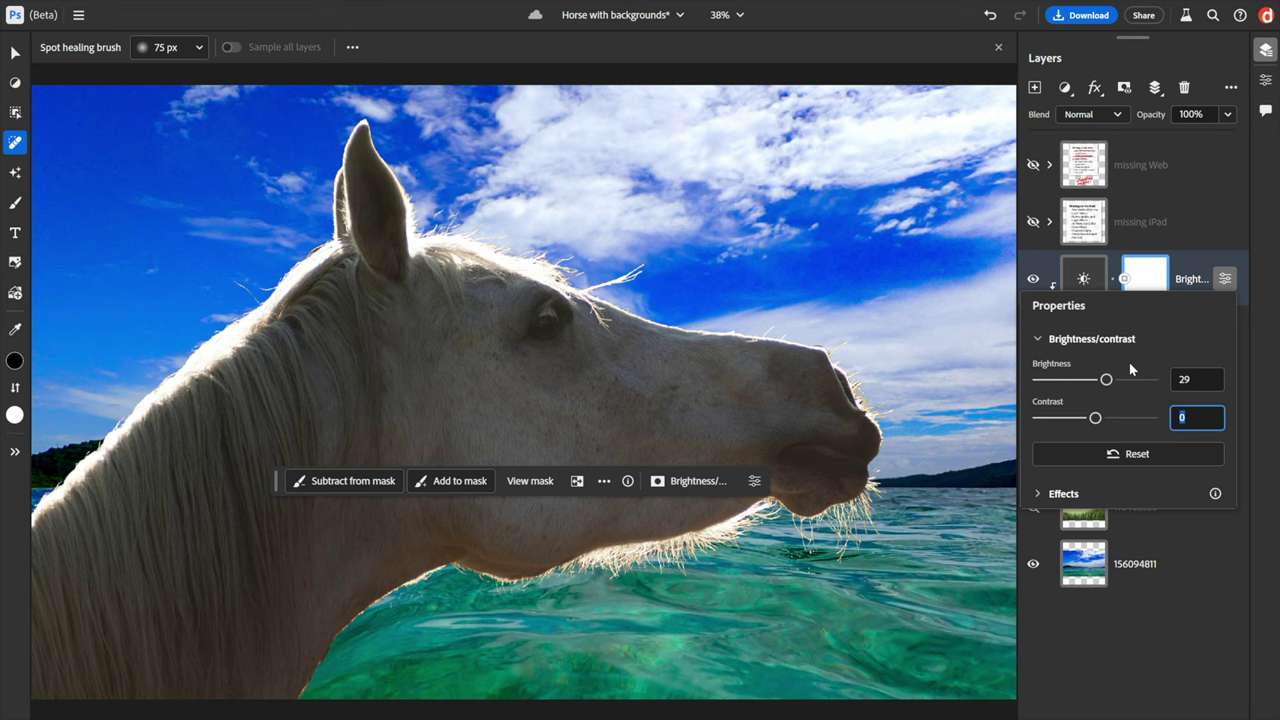
key(shift+Up)
key(shift+Up)
key(shift+Up)
key(shift+Up)
key(shift+Up)
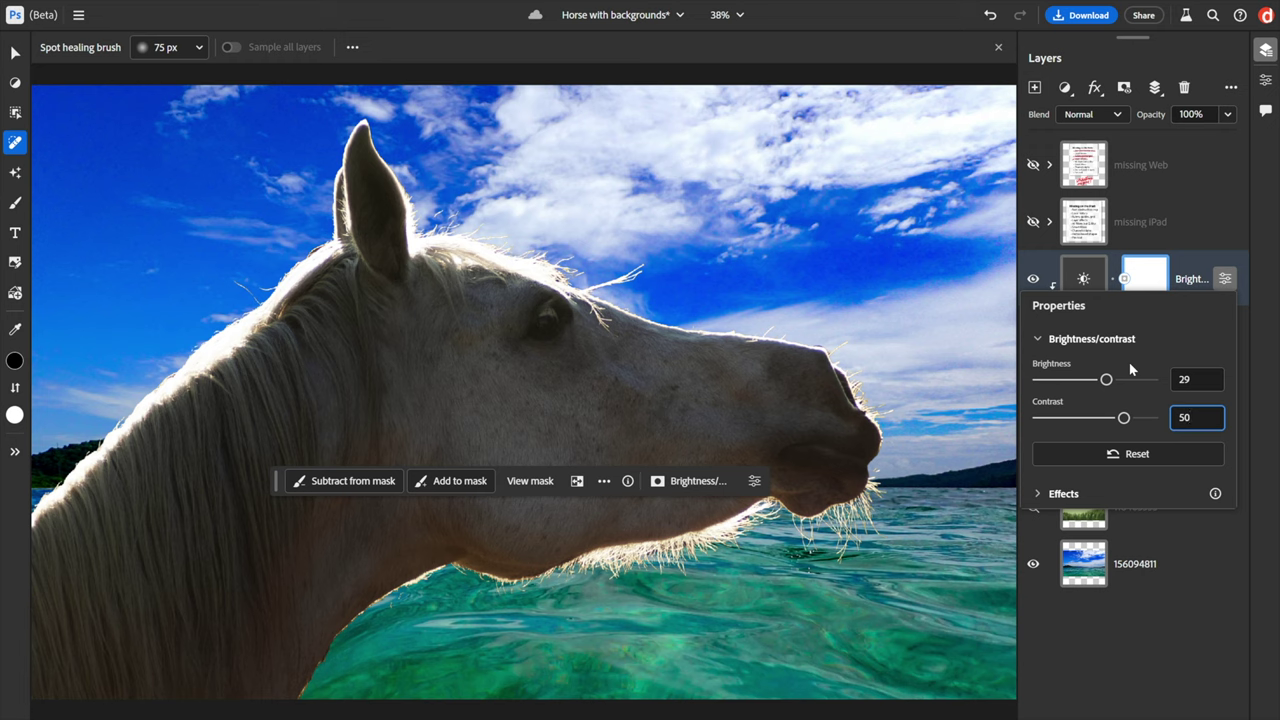
Clip the Brightness/contrast adjustment to the horse layer, unclip it, then clip it back.
click(1144, 289)
click(1064, 89)
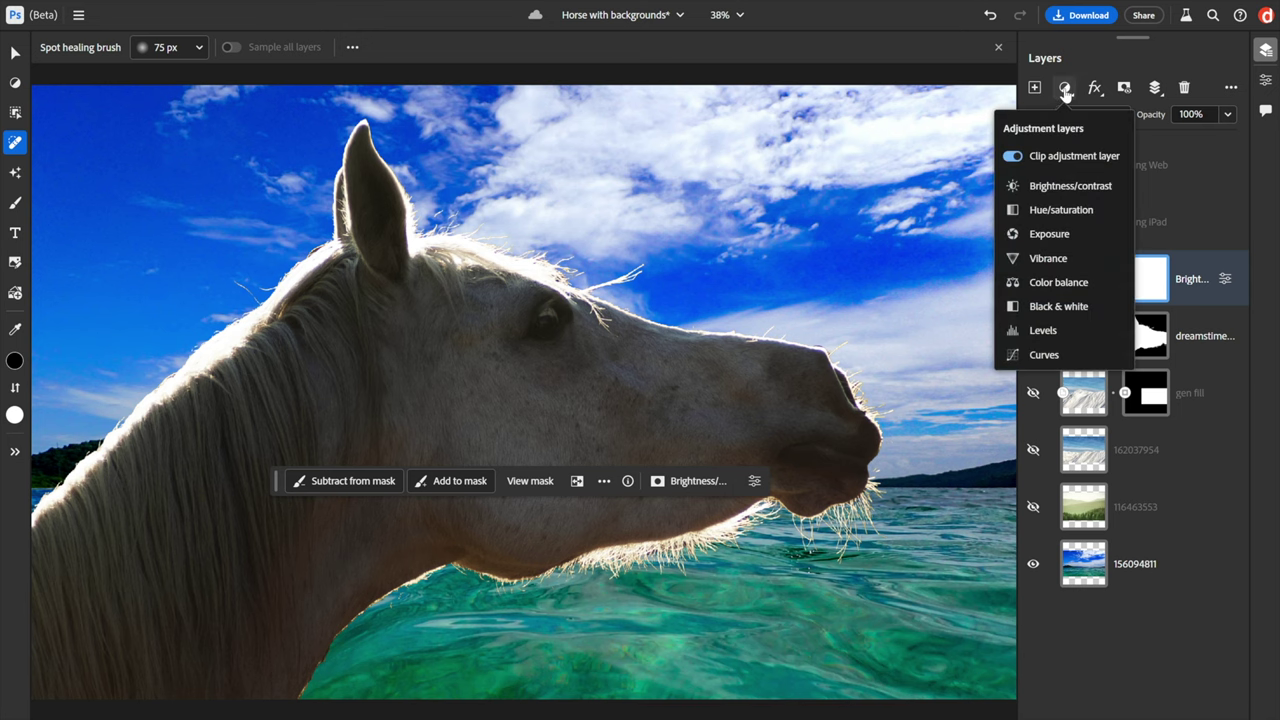
click(1105, 165)
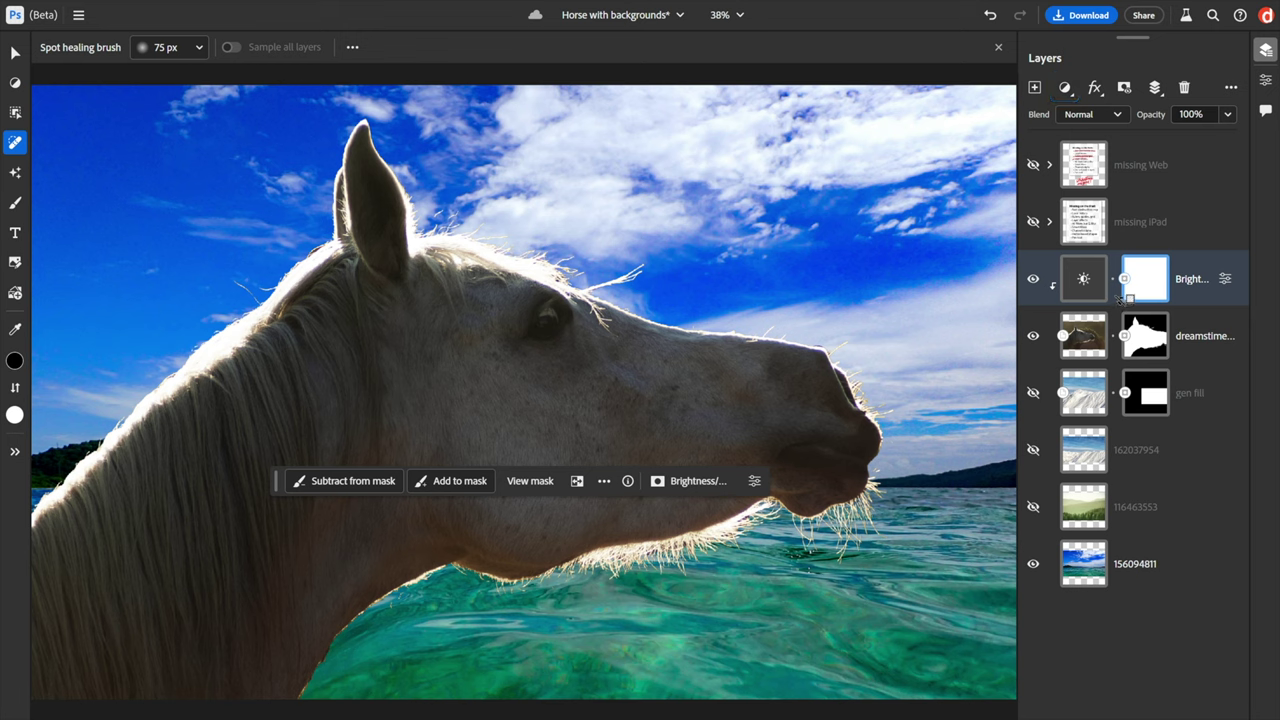
alt+click(1121, 299)
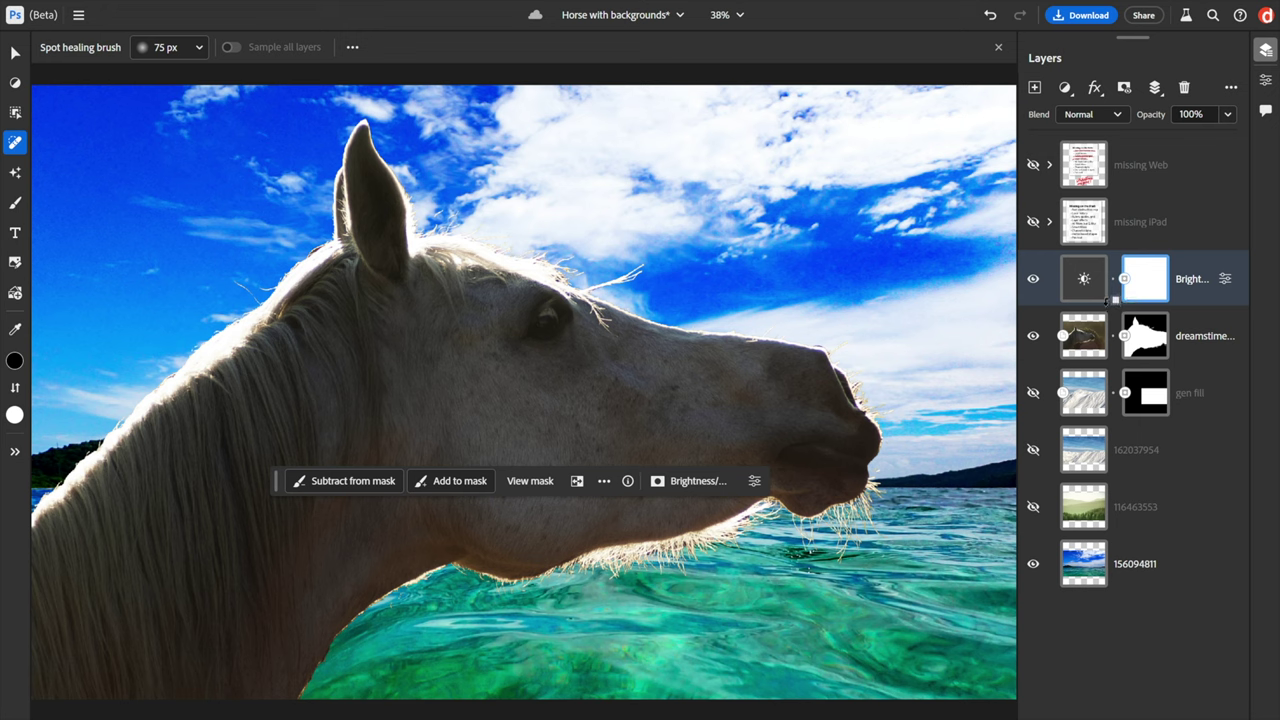
alt+click(1107, 300)
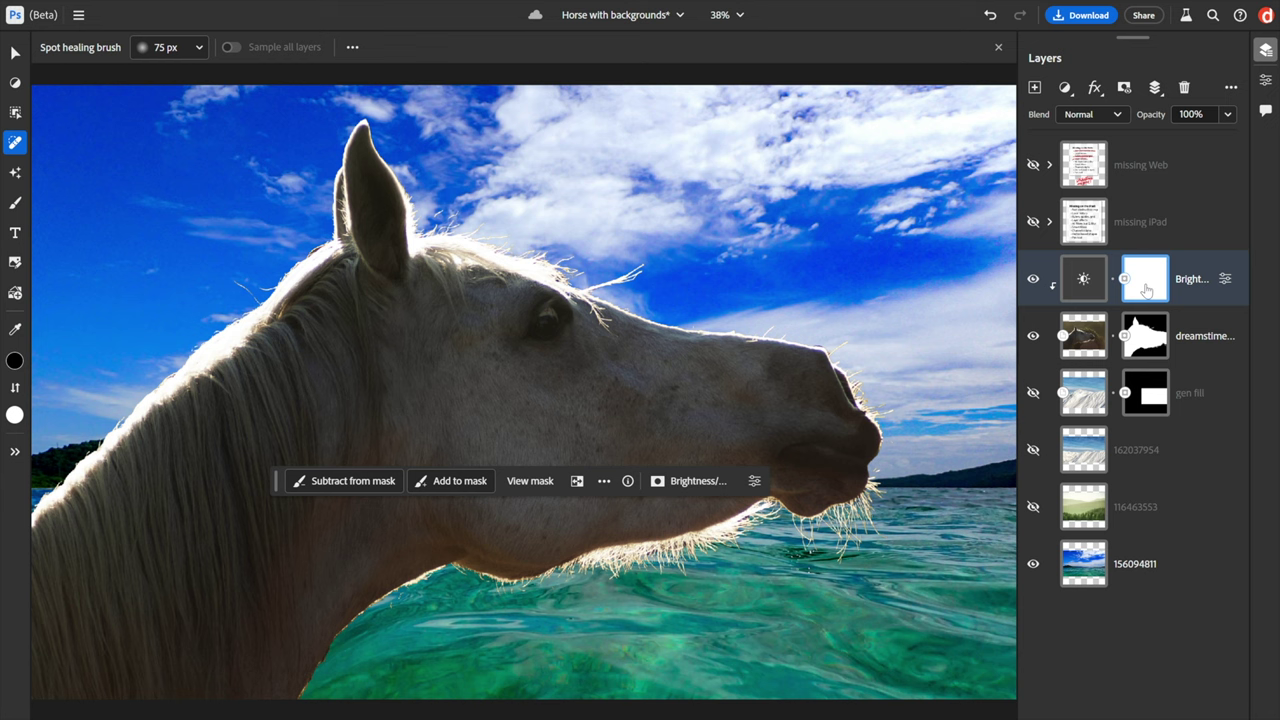
Delete the adjustment's layer mask, then delete the Brightness/contrast 1 layer and undo that deletion.
key(Delete)
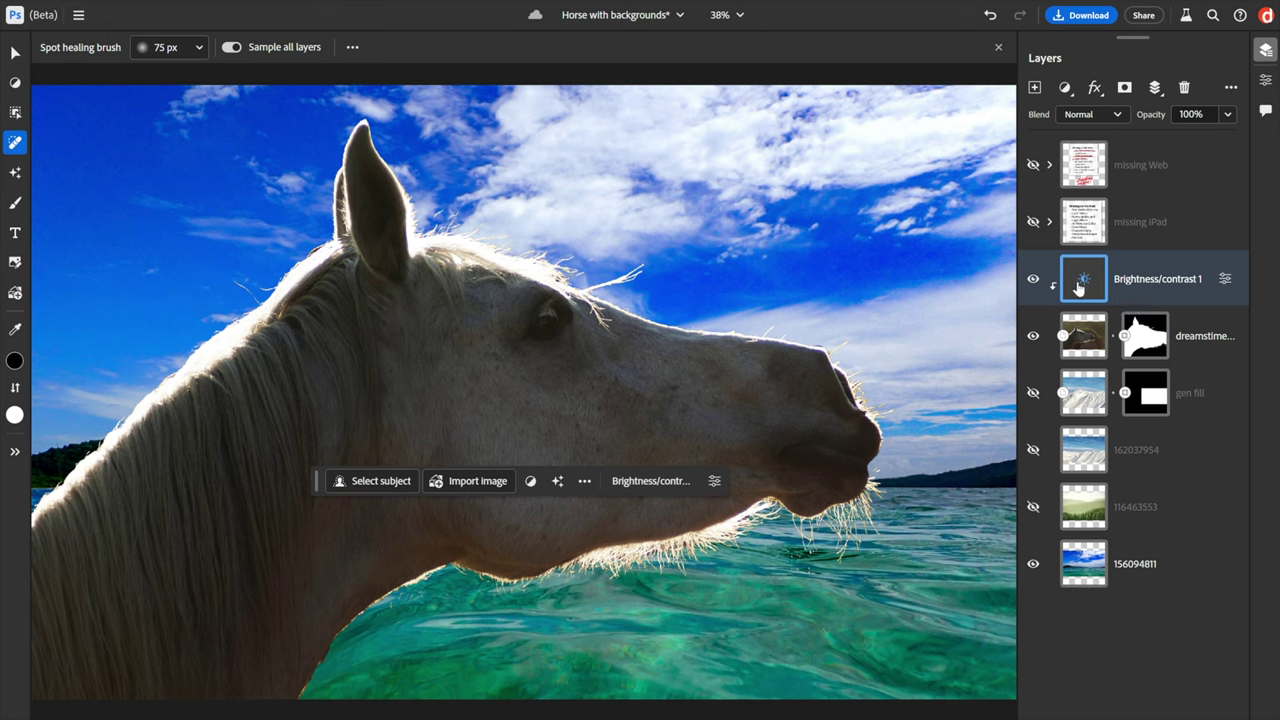
key(Delete)
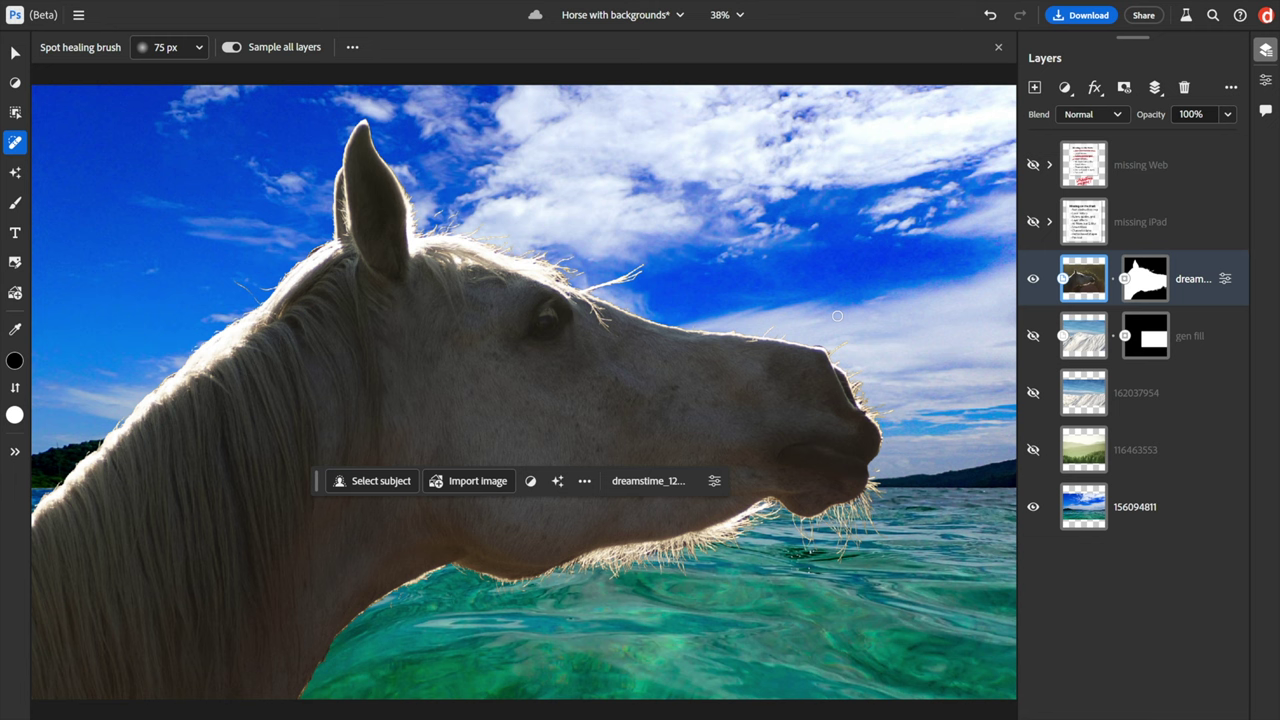
key(ctrl+z)
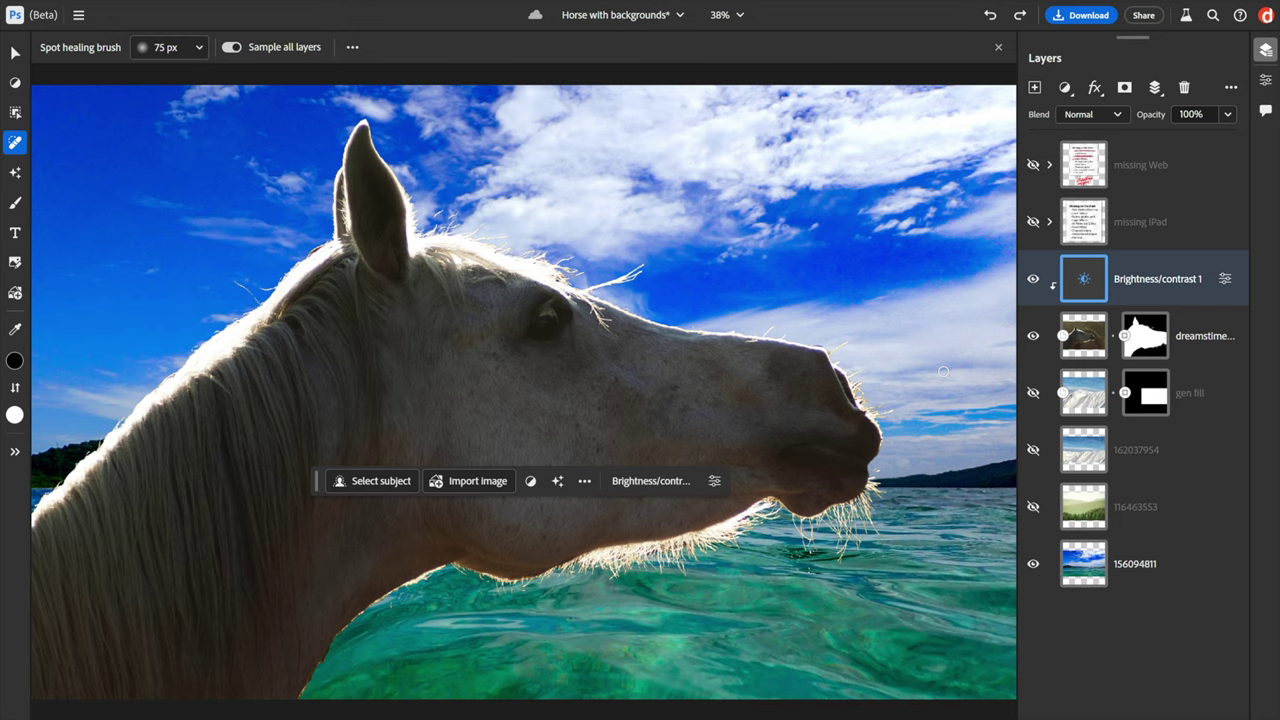
Scroll through the keyboard shortcuts list with Ctrl+Alt+Shift+K, then close it and the help panel.
key(ctrl+alt+shift+k)
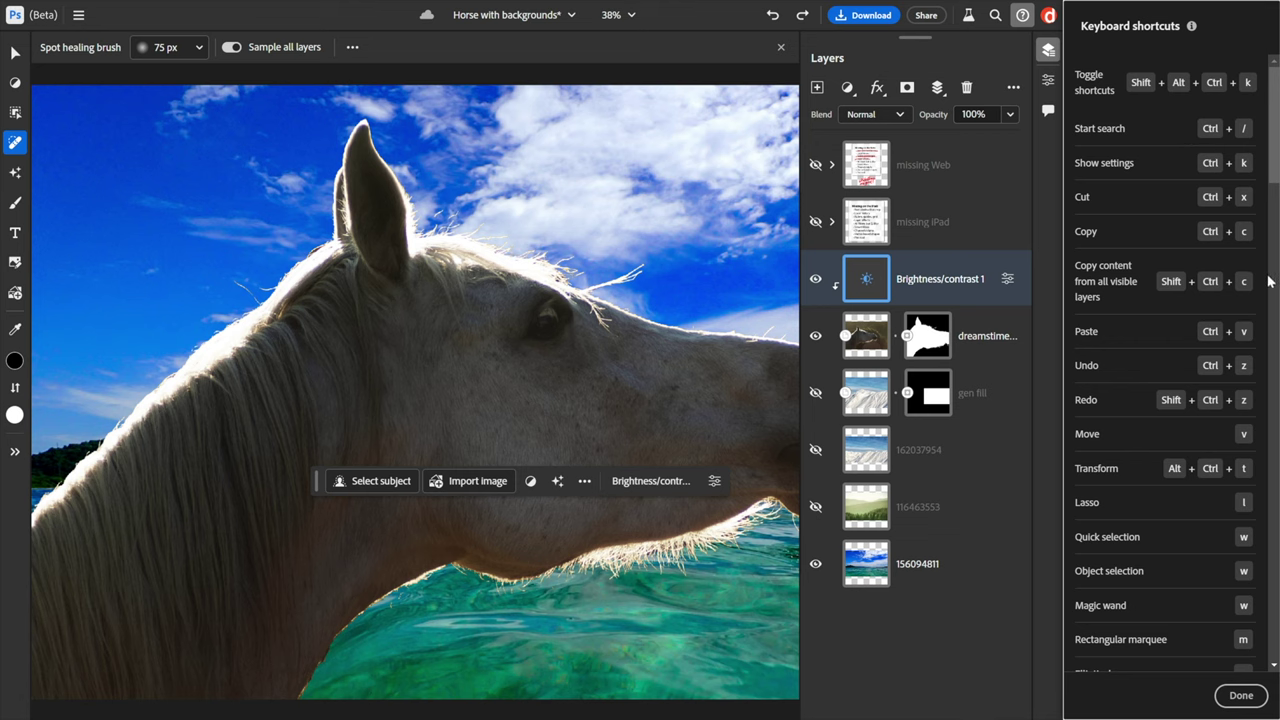
scroll(1276, 187, down, 1)
drag(1276, 187, 1276, 377)
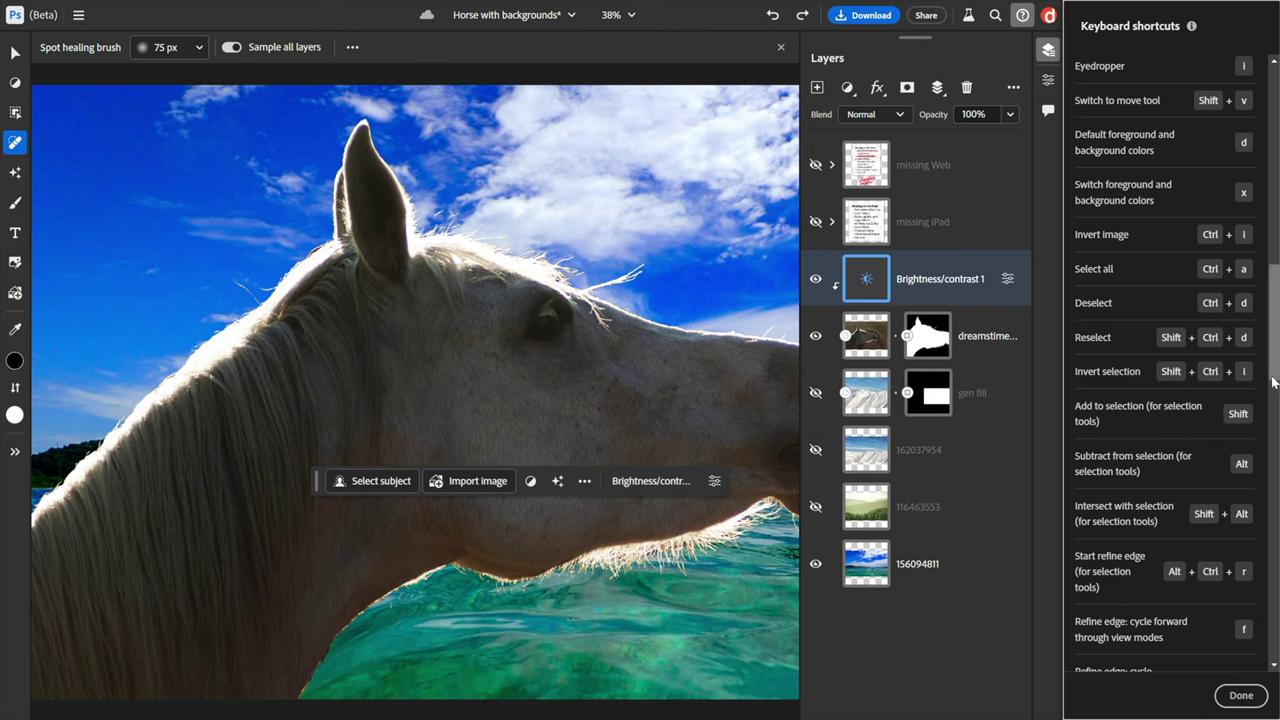
scroll(1275, 377, down, 12)
scroll(1275, 660, down, 10)
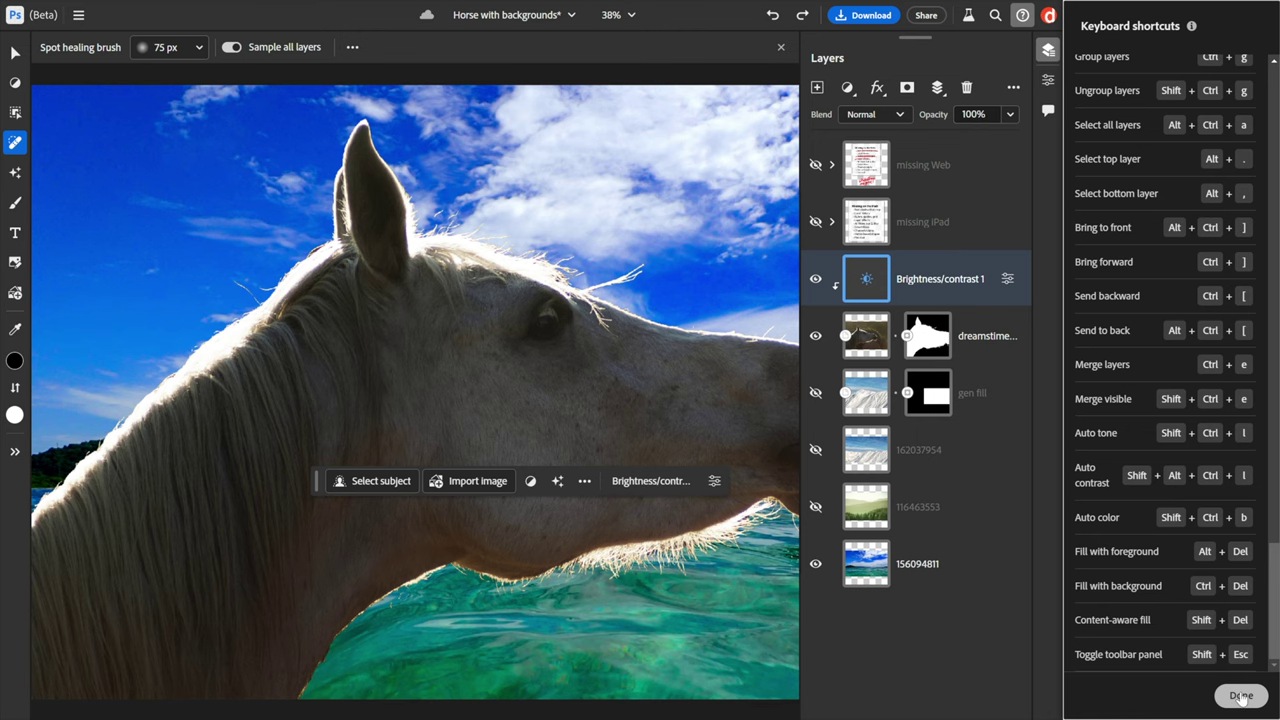
click(1241, 695)
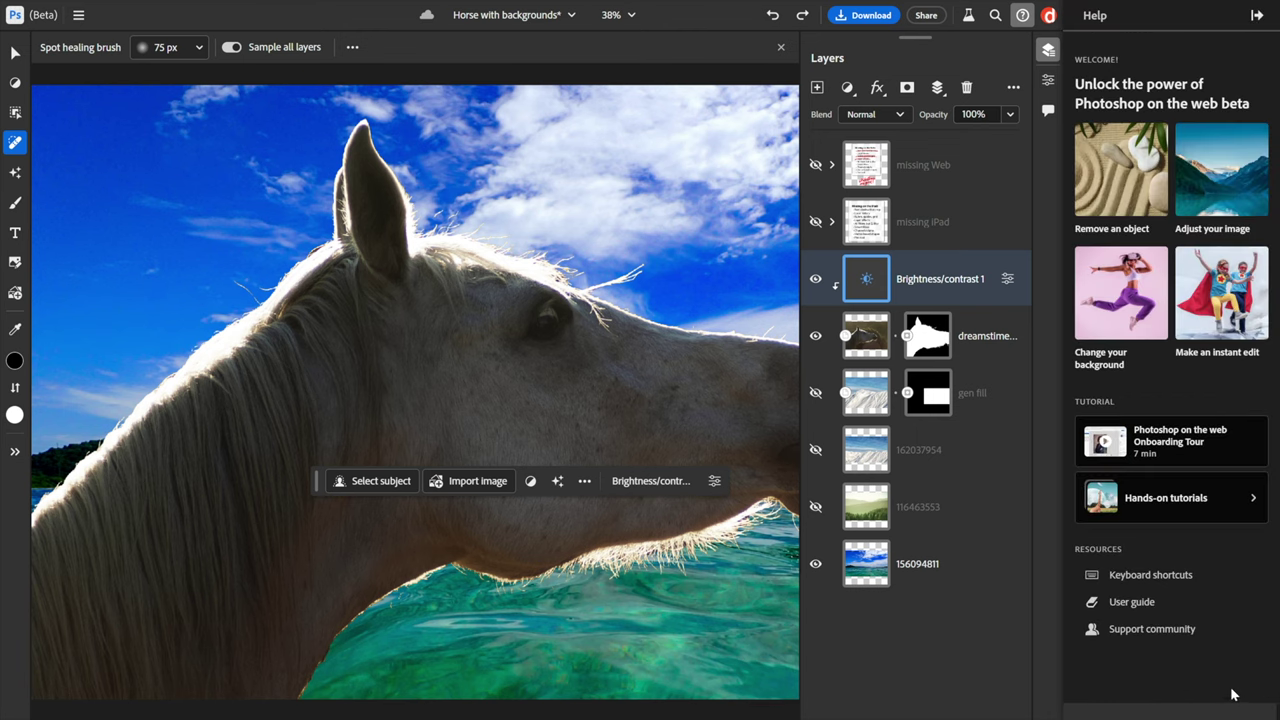
click(1256, 17)
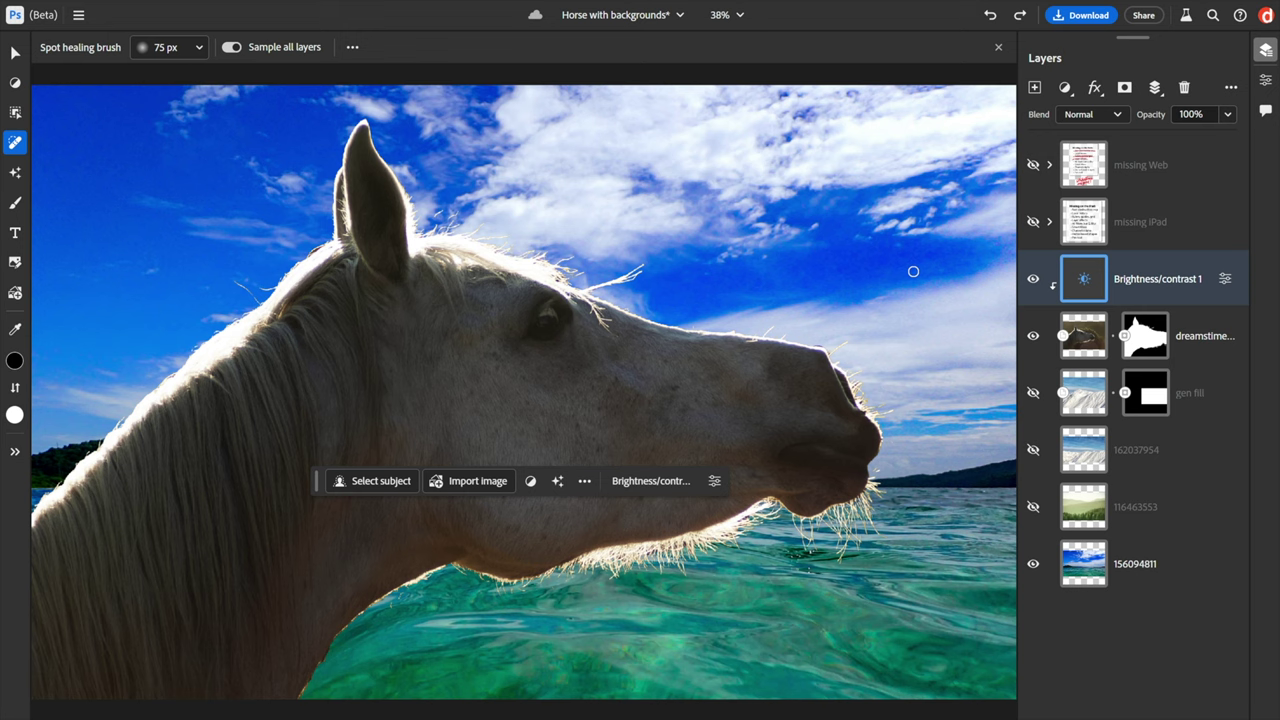
key(ctrl+f)
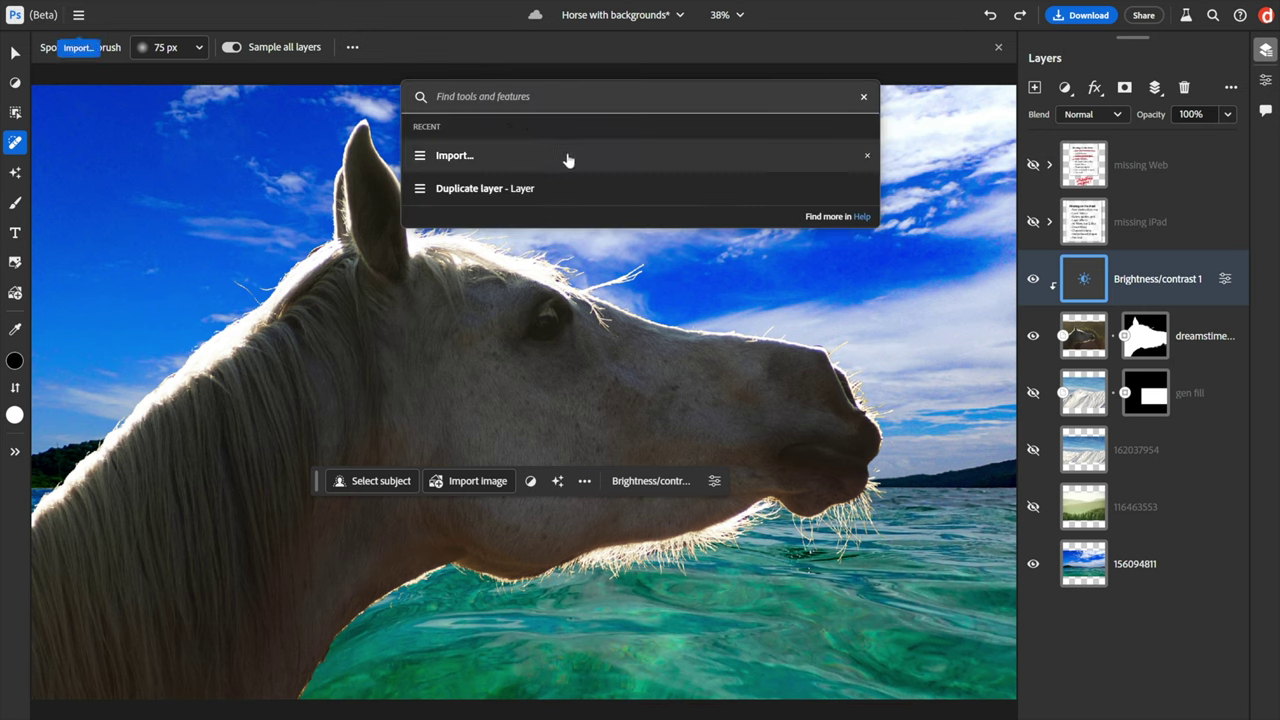
text(du)
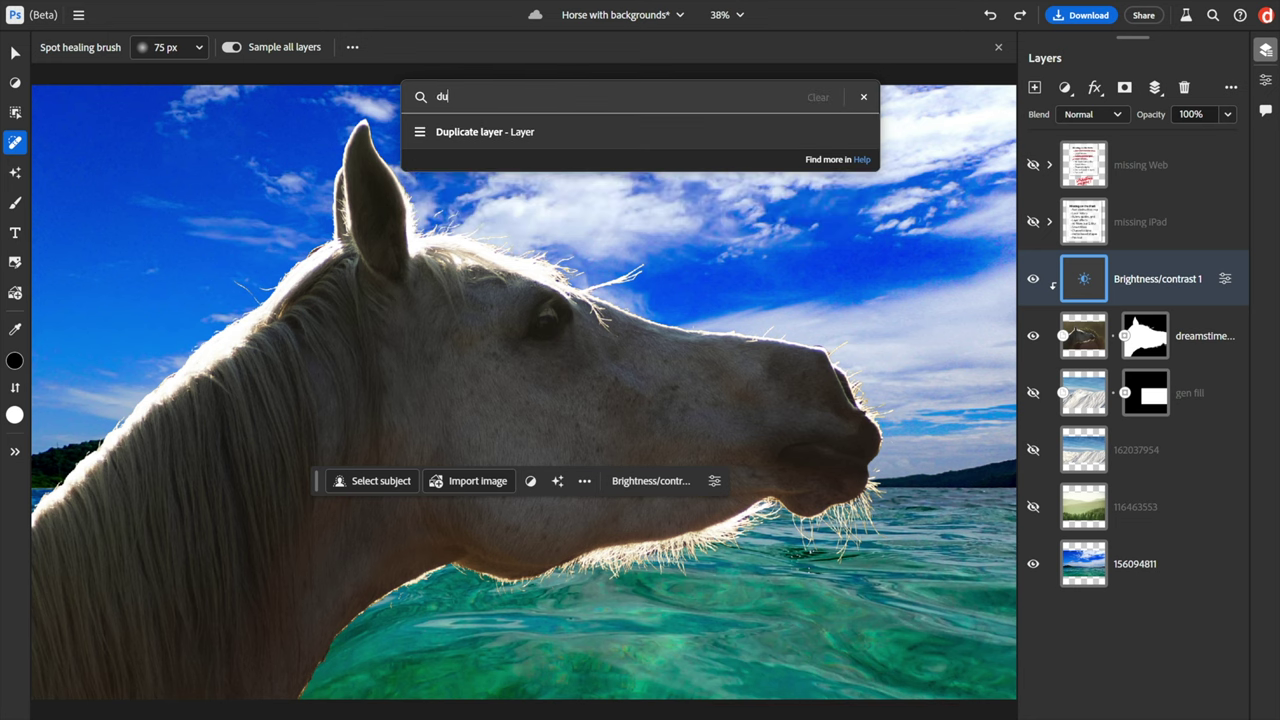
text(p)
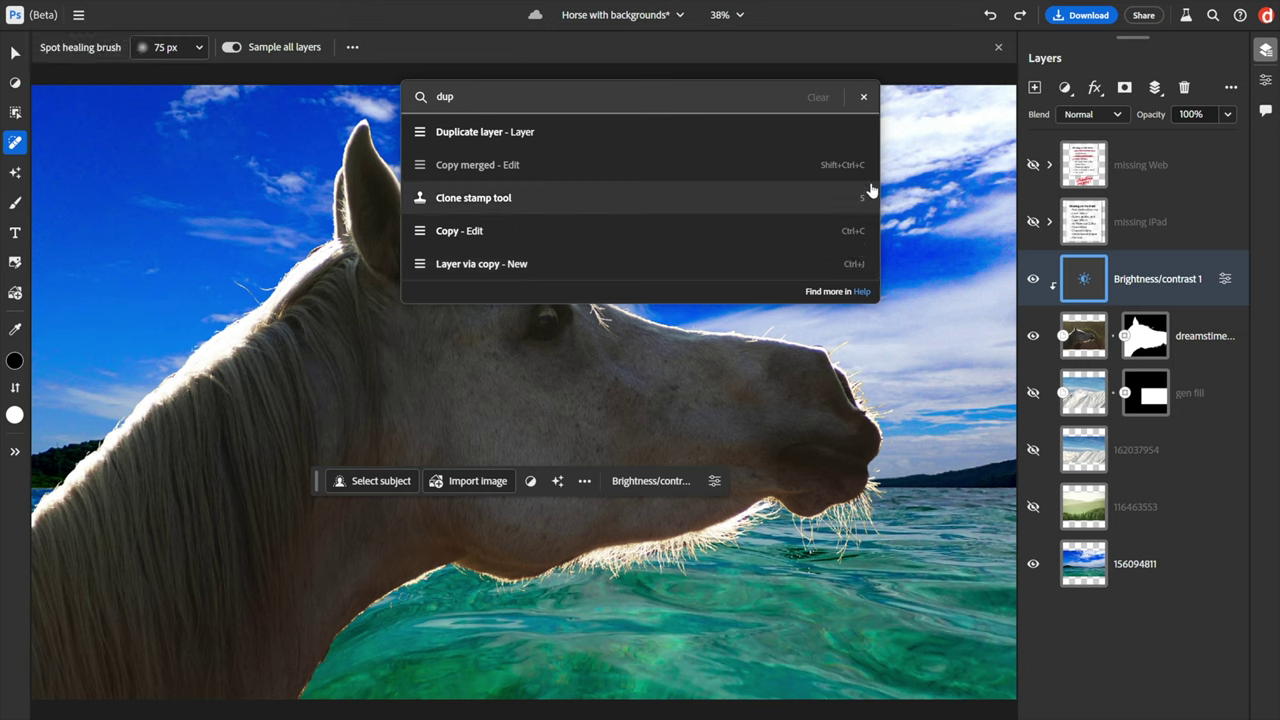
click(864, 98)
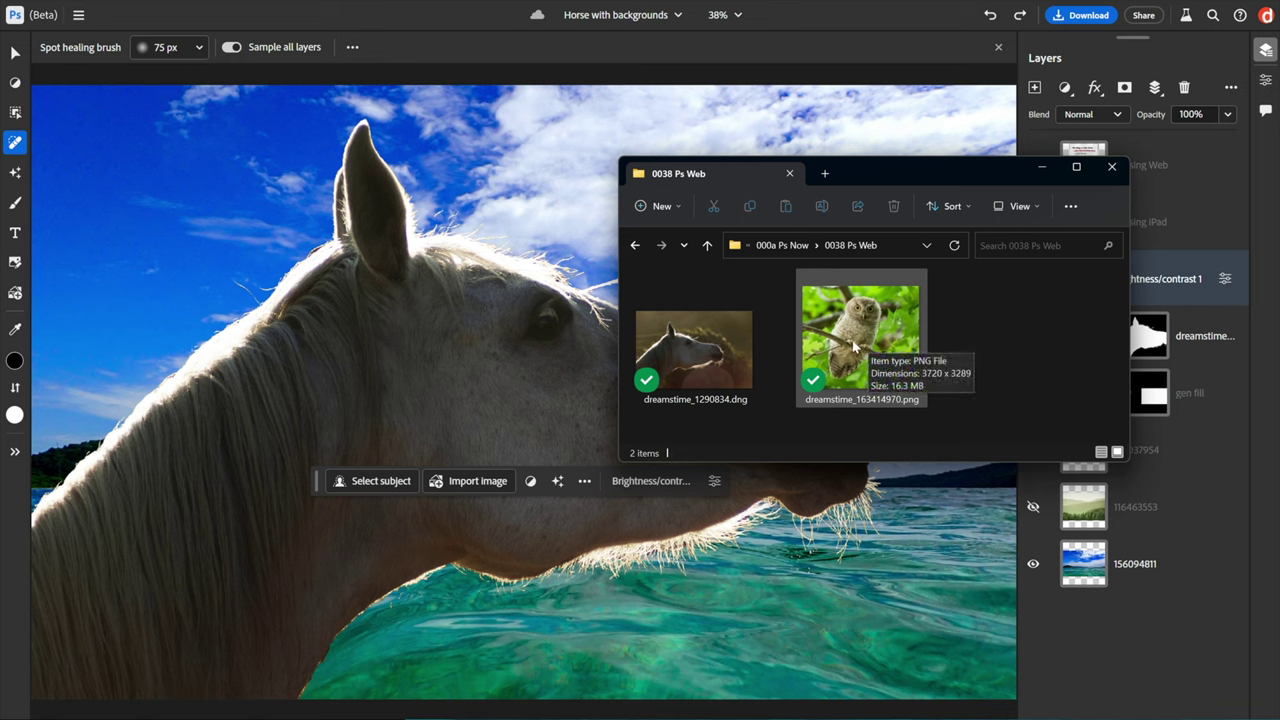
drag(853, 345, 404, 346)
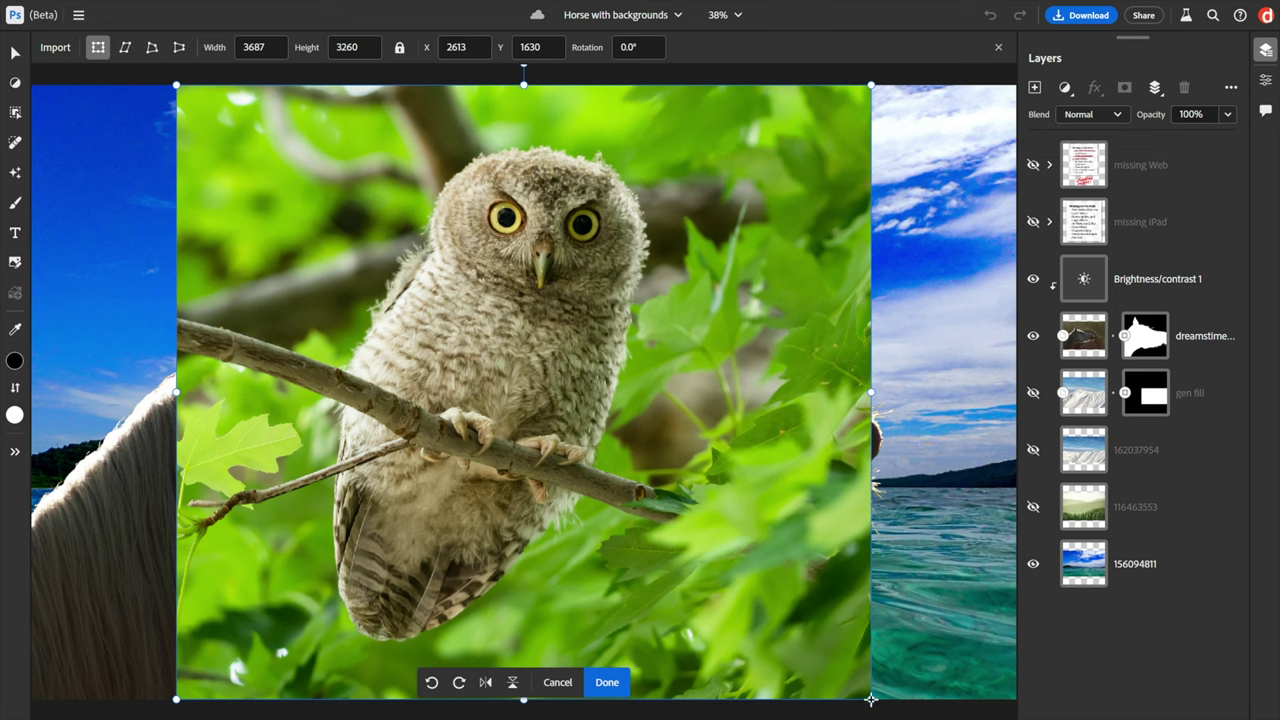
drag(870, 700, 671, 481)
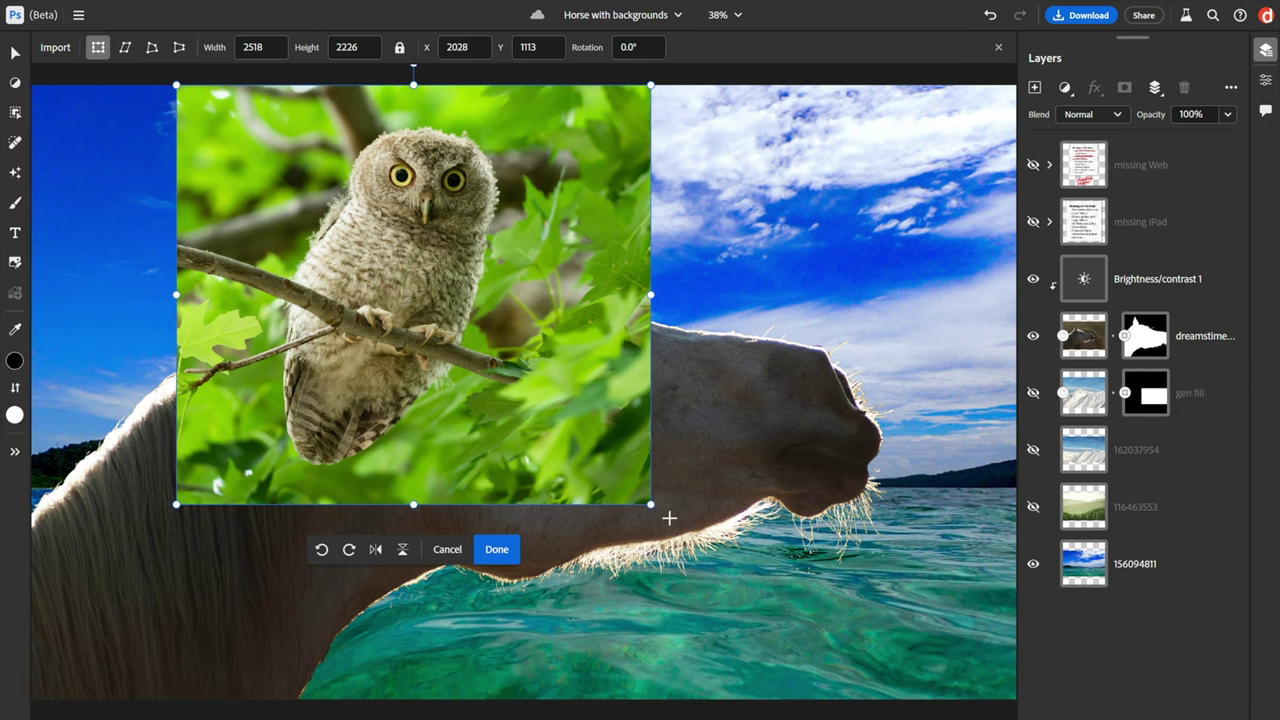
drag(505, 331, 614, 430)
drag(521, 160, 485, 169)
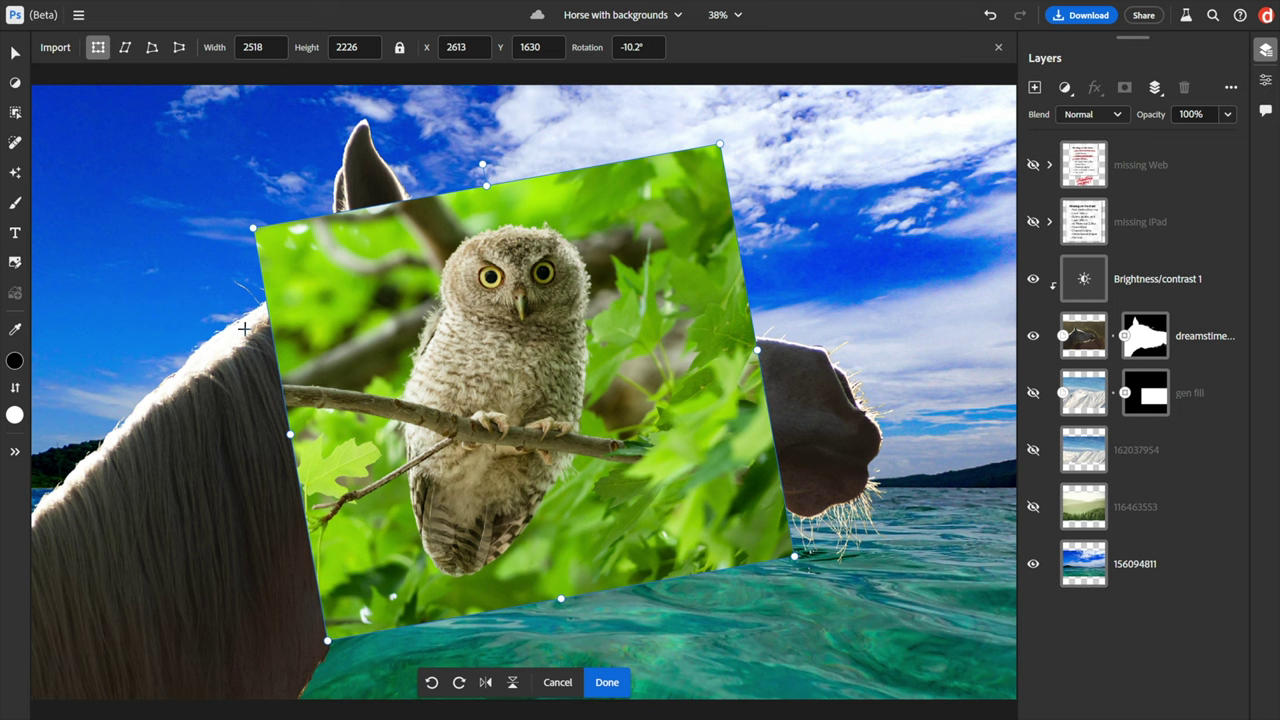
key(Escape)
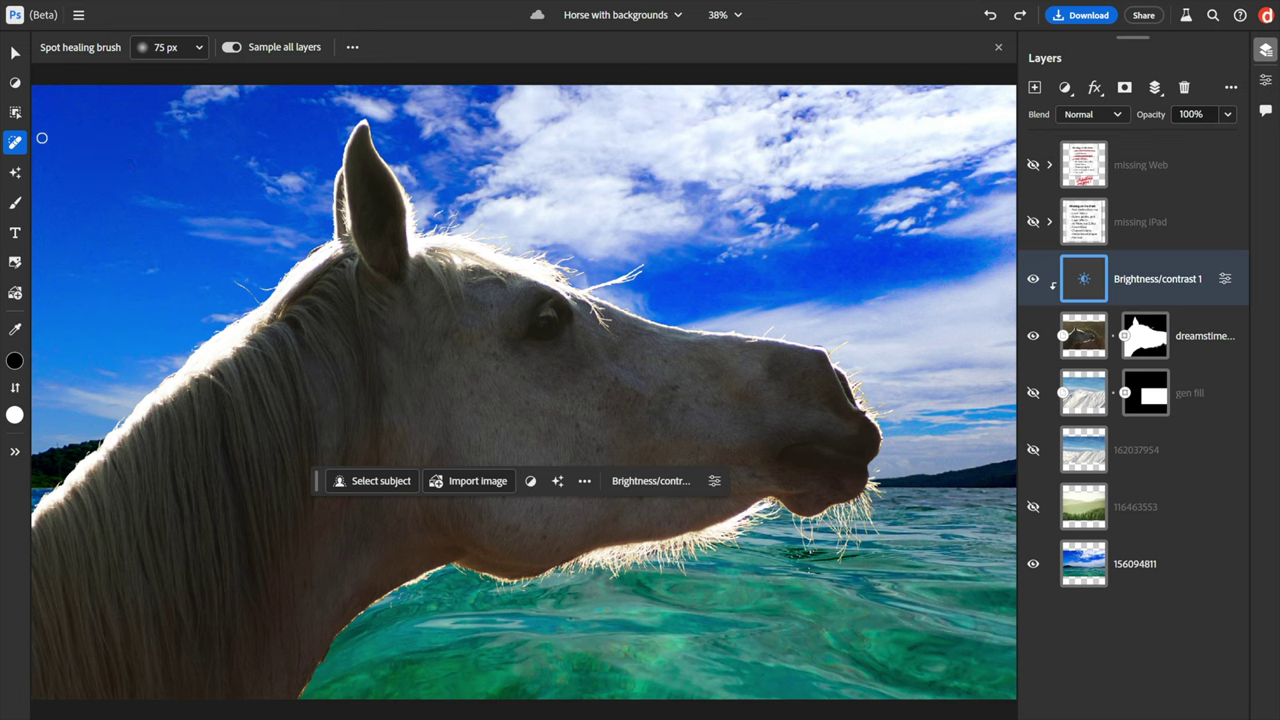
Switch to the Lasso tool and draw a rough loop around the horse's head.
click(16, 114)
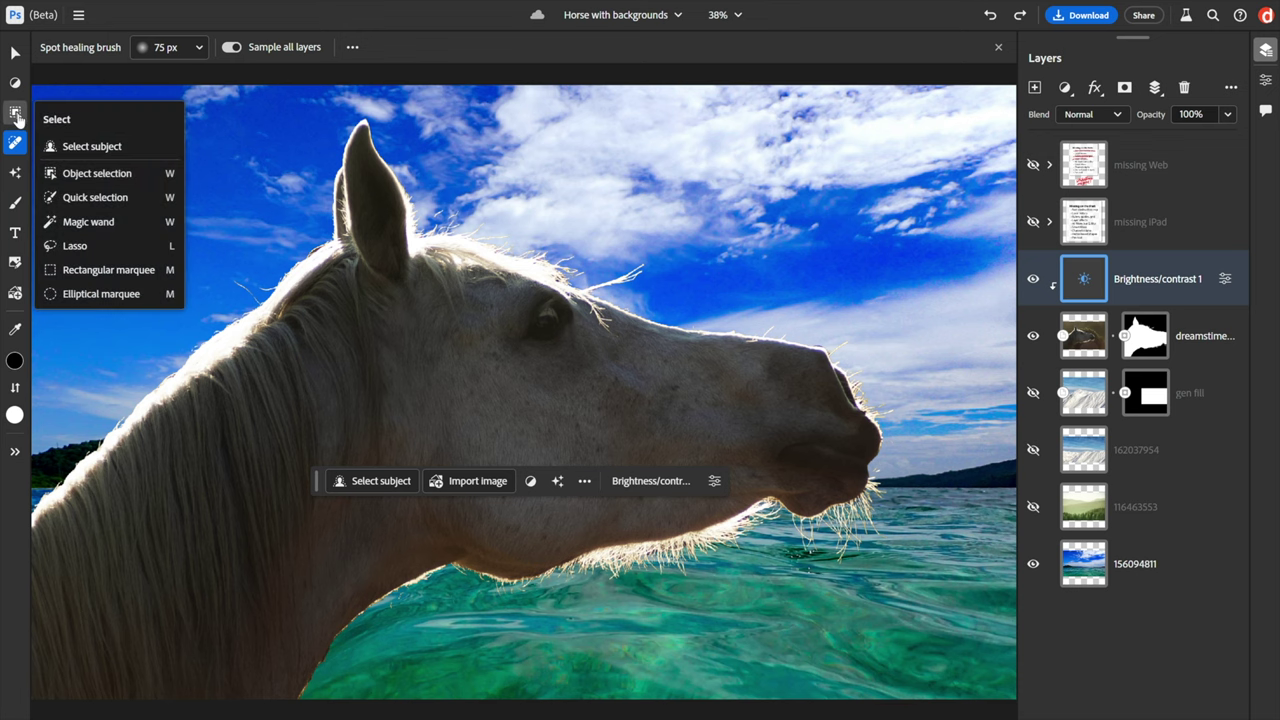
click(122, 247)
click(16, 114)
click(104, 247)
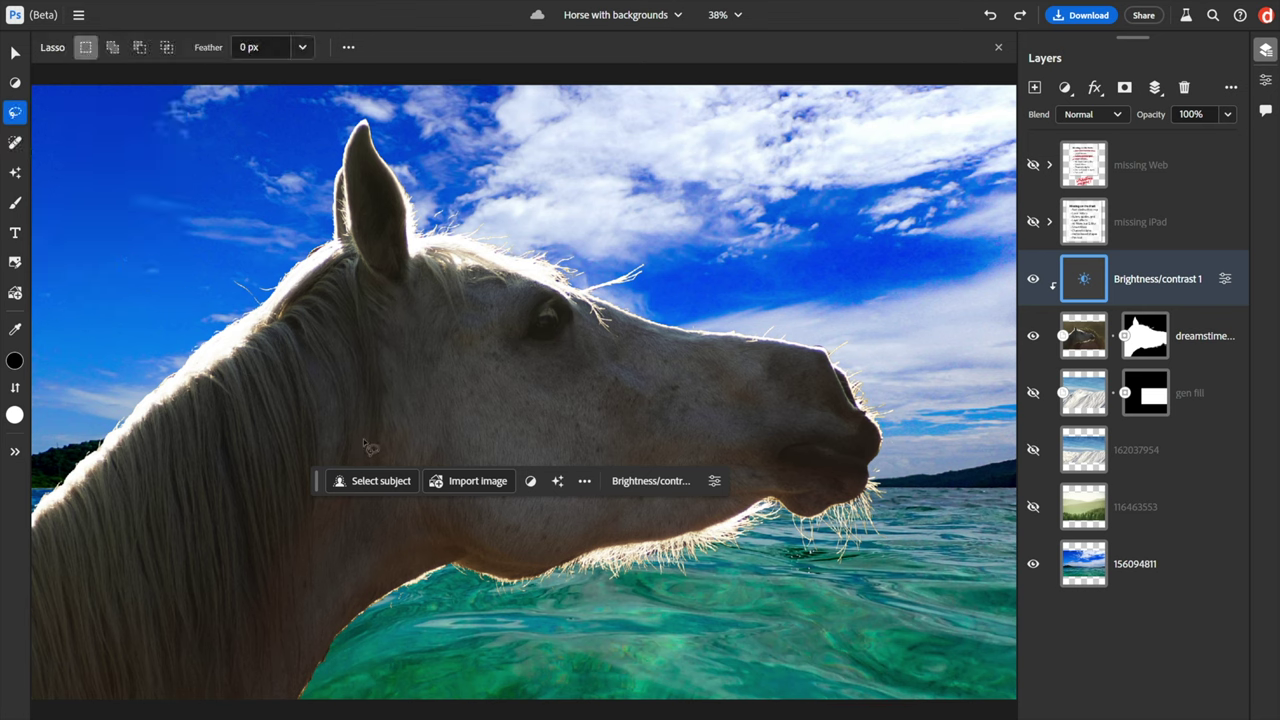
mouse_move(350, 430)
mouse_down()
mouse_move(378, 331)
mouse_move(525, 246)
mouse_move(671, 303)
mouse_move(728, 455)
mouse_move(677, 604)
mouse_move(518, 620)
mouse_move(395, 506)
mouse_move(386, 440)
mouse_up()
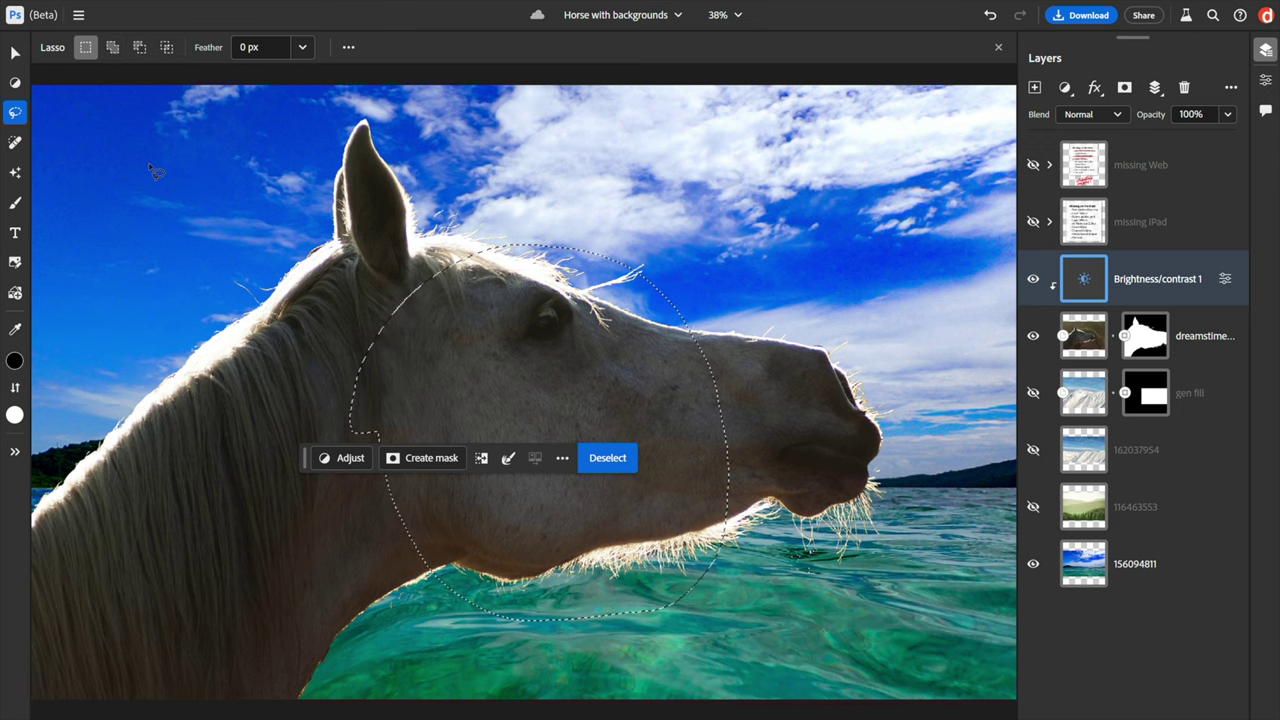
Add, subtract and intersect lasso selections, then deselect and drag the quick-actions bar down.
key(shift)
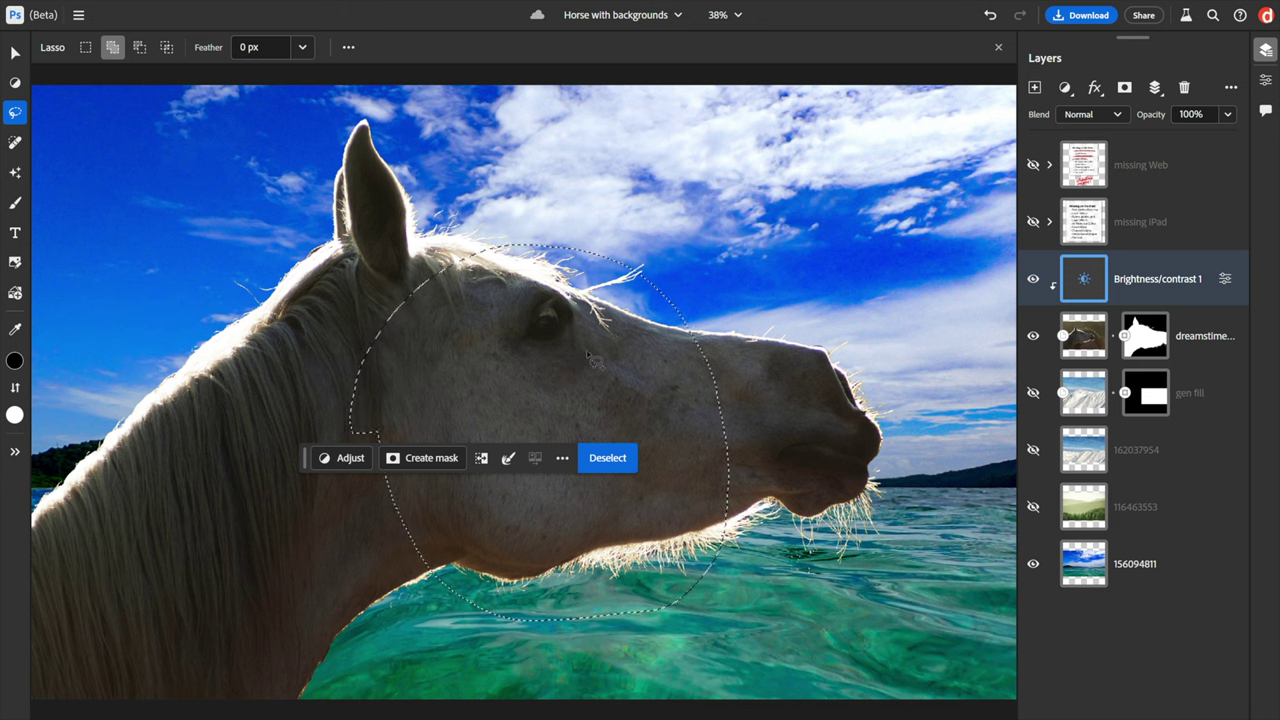
mouse_move(594, 350)
mouse_down()
mouse_move(820, 278)
mouse_move(852, 497)
mouse_move(788, 530)
mouse_up()
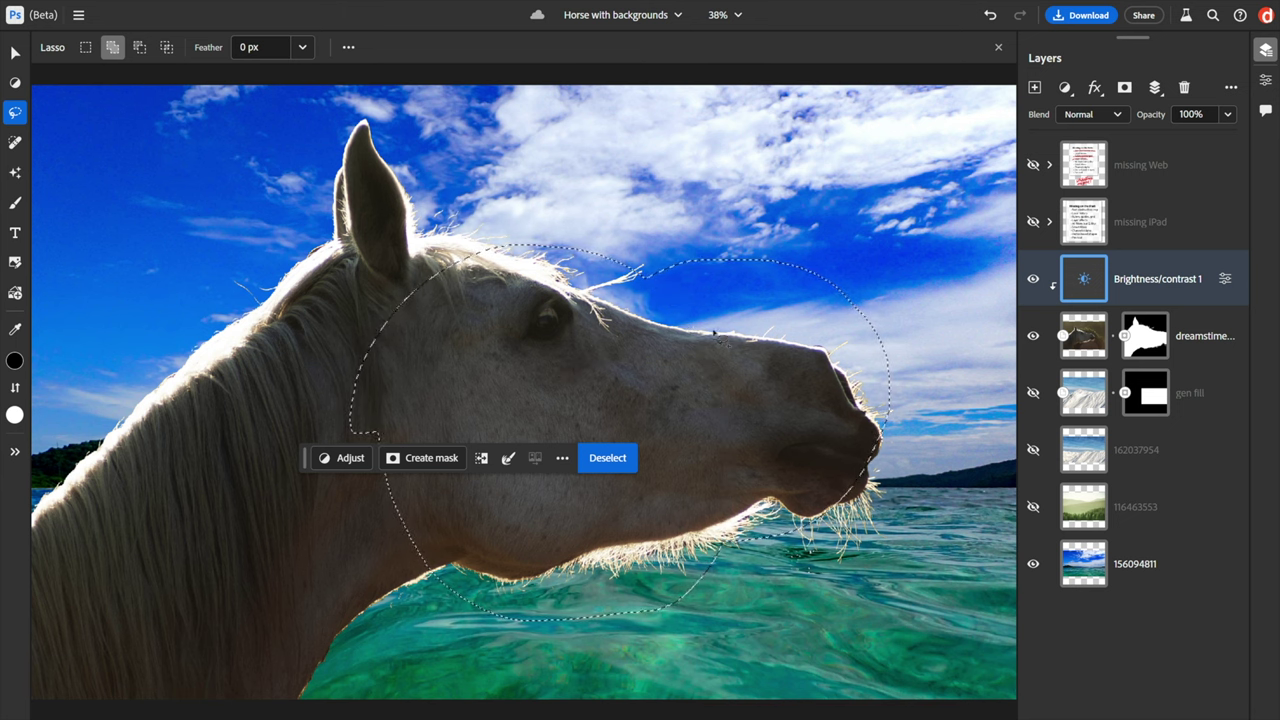
key(alt)
mouse_move(748, 333)
mouse_down()
mouse_move(641, 171)
mouse_move(548, 220)
mouse_move(521, 333)
mouse_move(595, 413)
mouse_move(686, 412)
mouse_up()
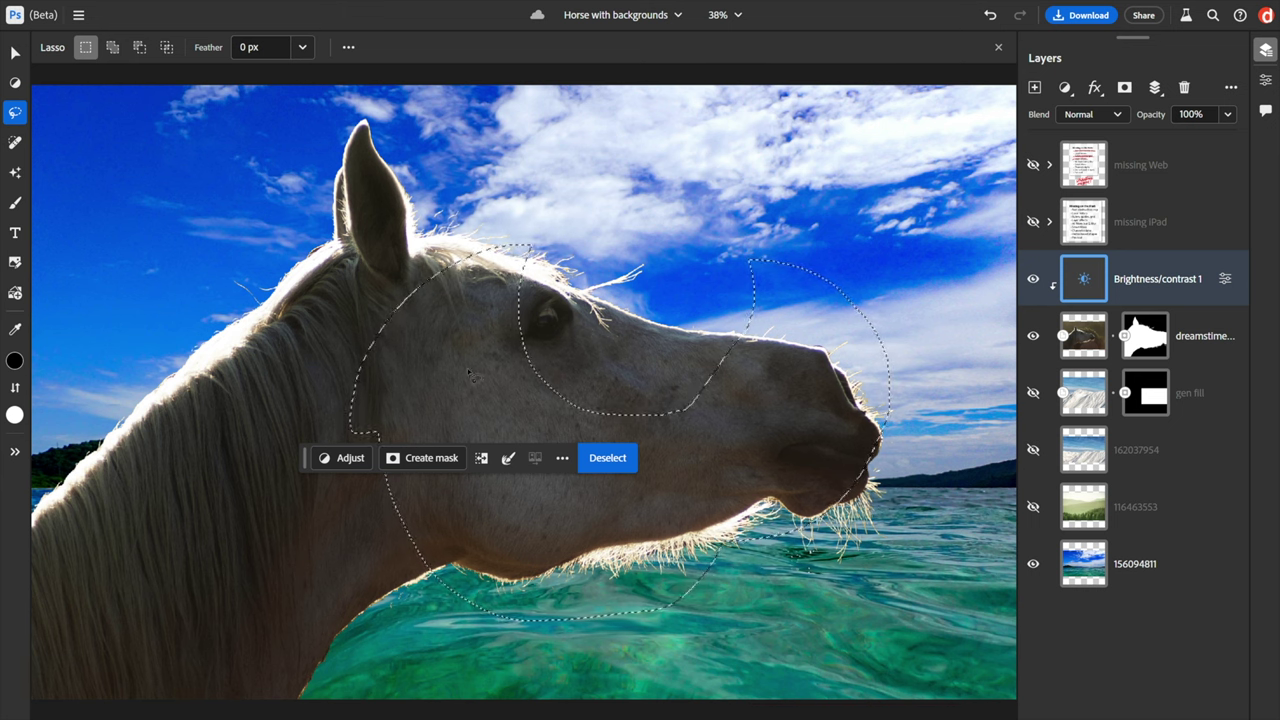
key(shift+alt)
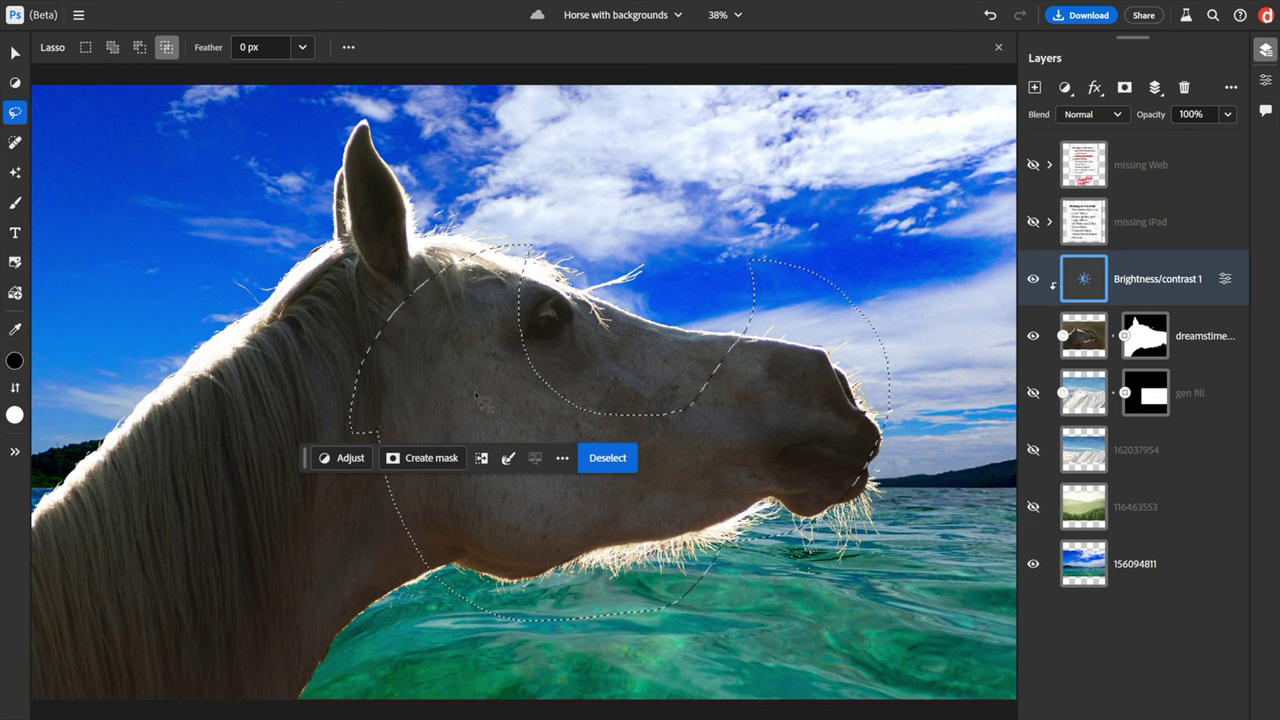
mouse_move(465, 400)
mouse_down()
mouse_move(508, 324)
mouse_move(644, 286)
mouse_move(762, 345)
mouse_move(770, 449)
mouse_move(560, 546)
mouse_move(484, 436)
mouse_up()
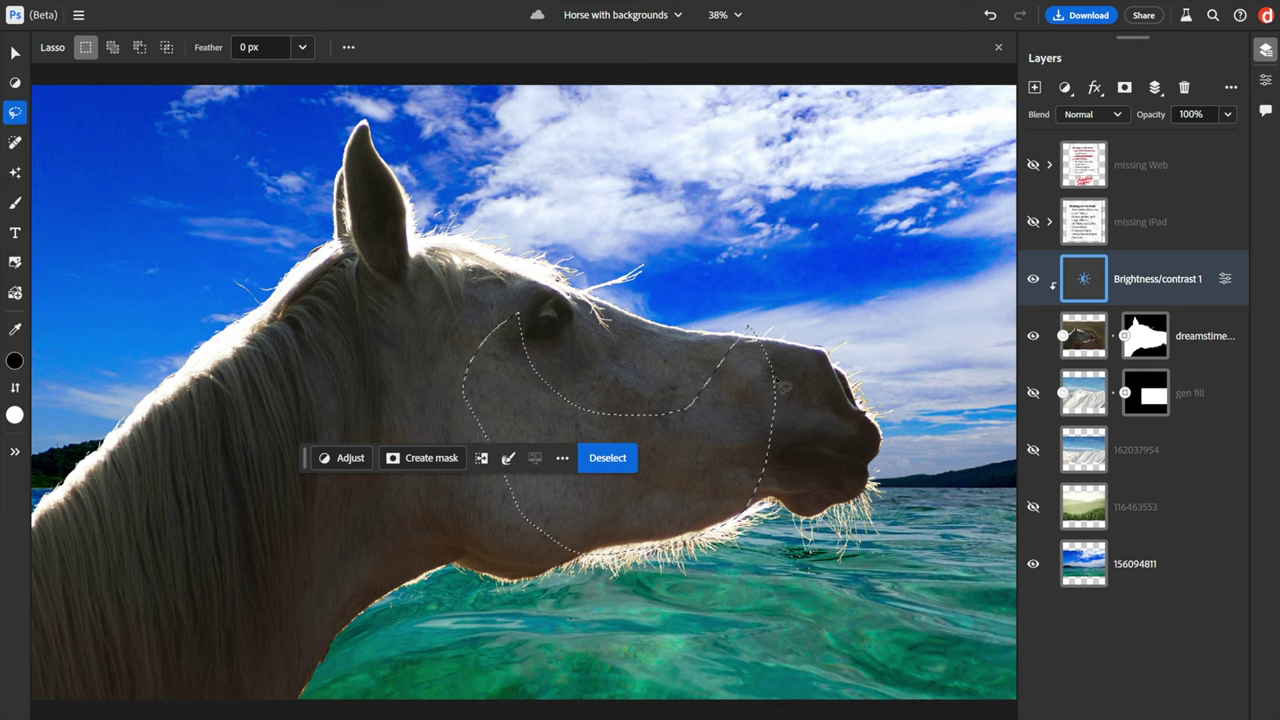
click(908, 302)
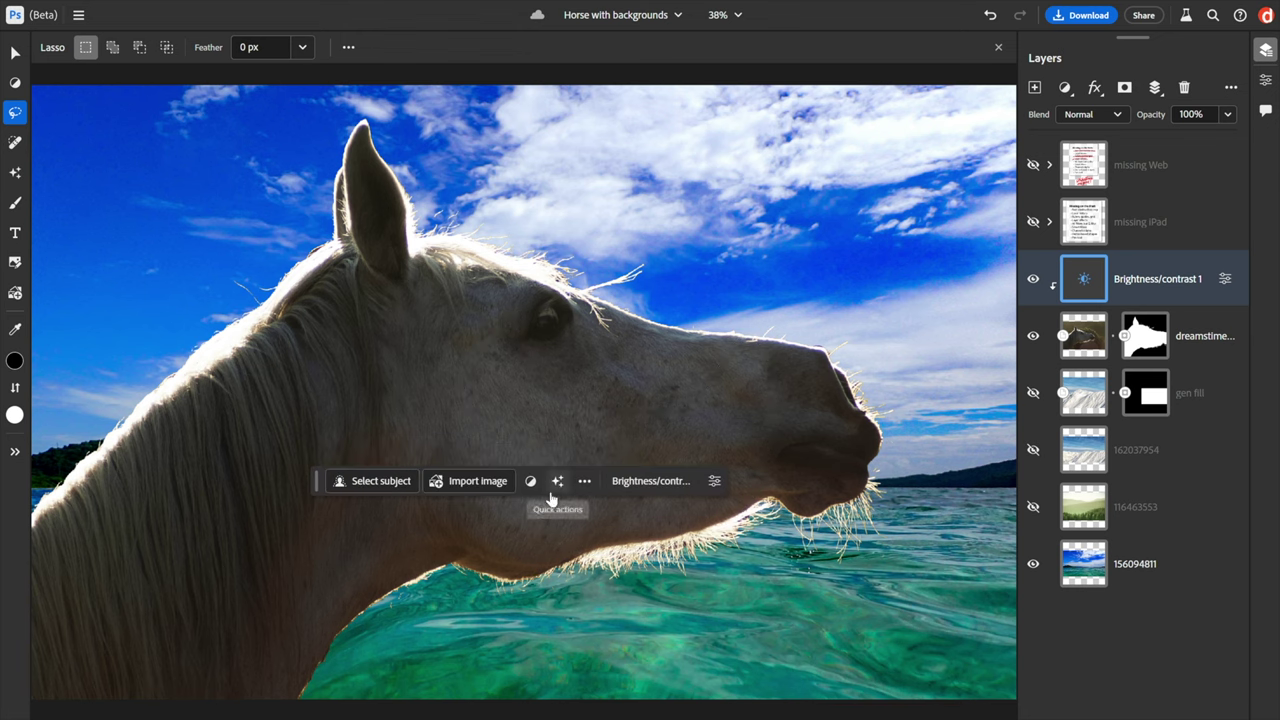
drag(316, 483, 366, 663)
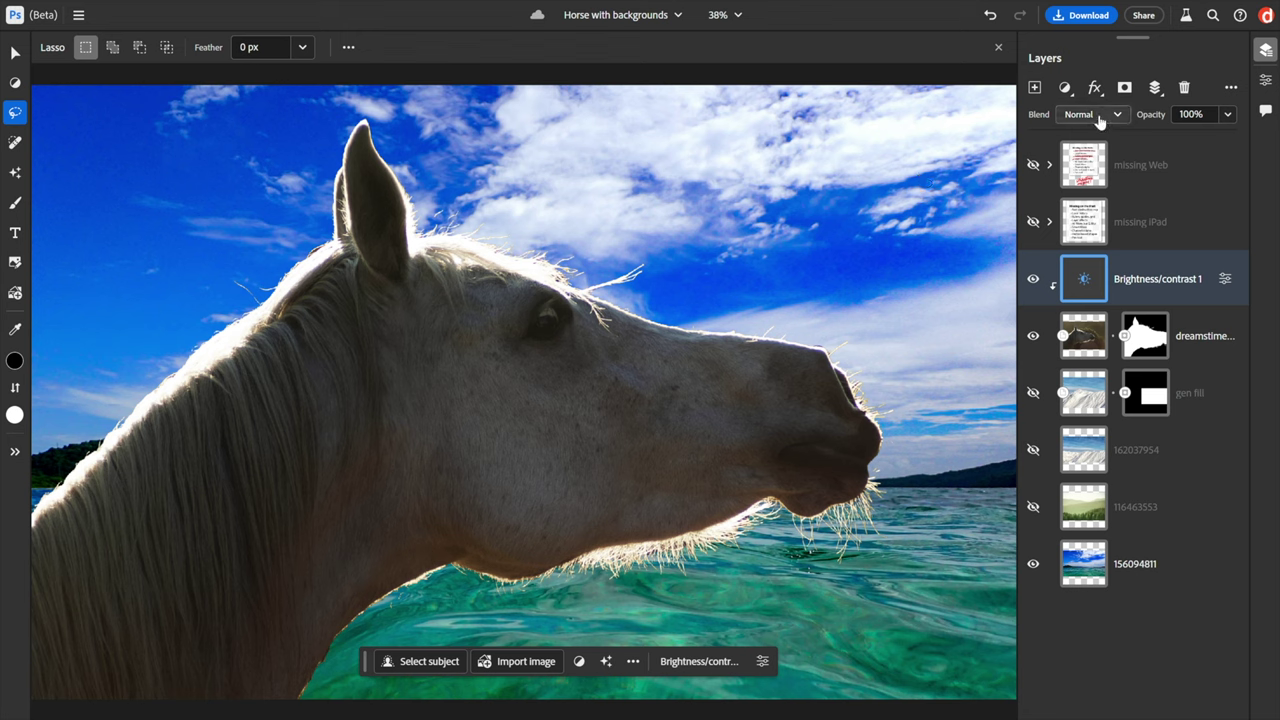
click(1099, 119)
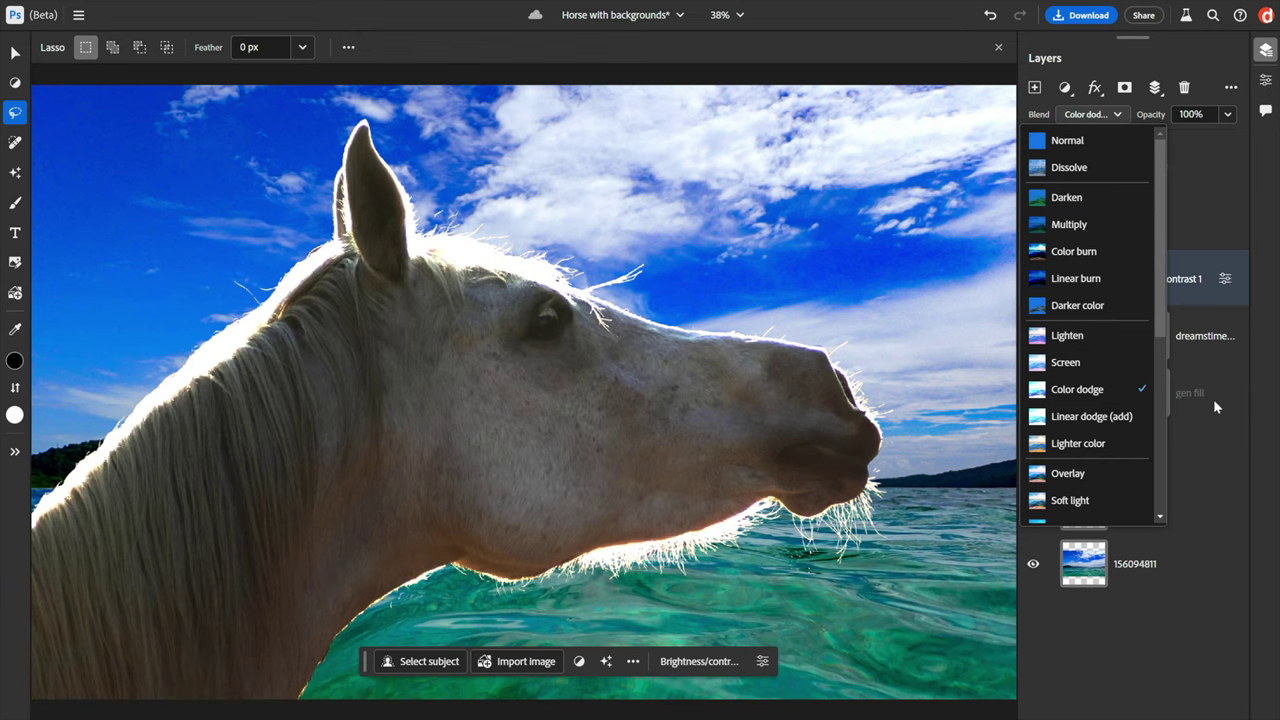
click(1201, 330)
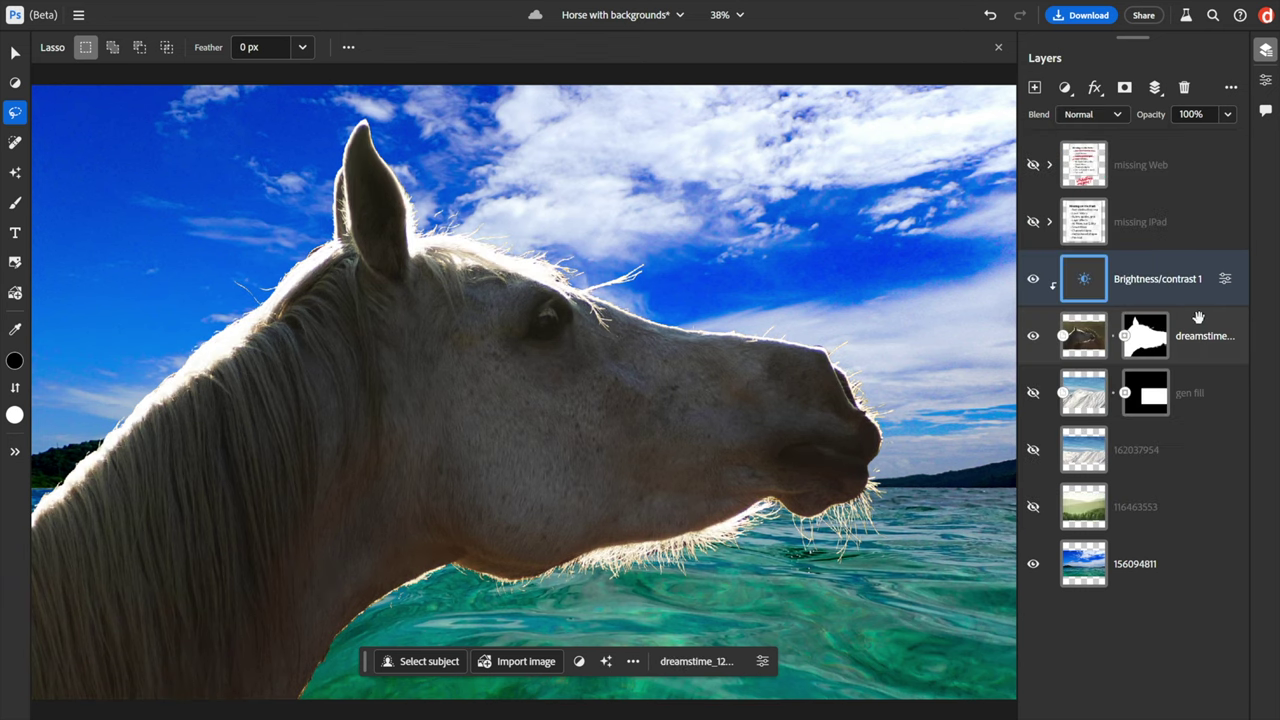
click(1198, 318)
click(1100, 117)
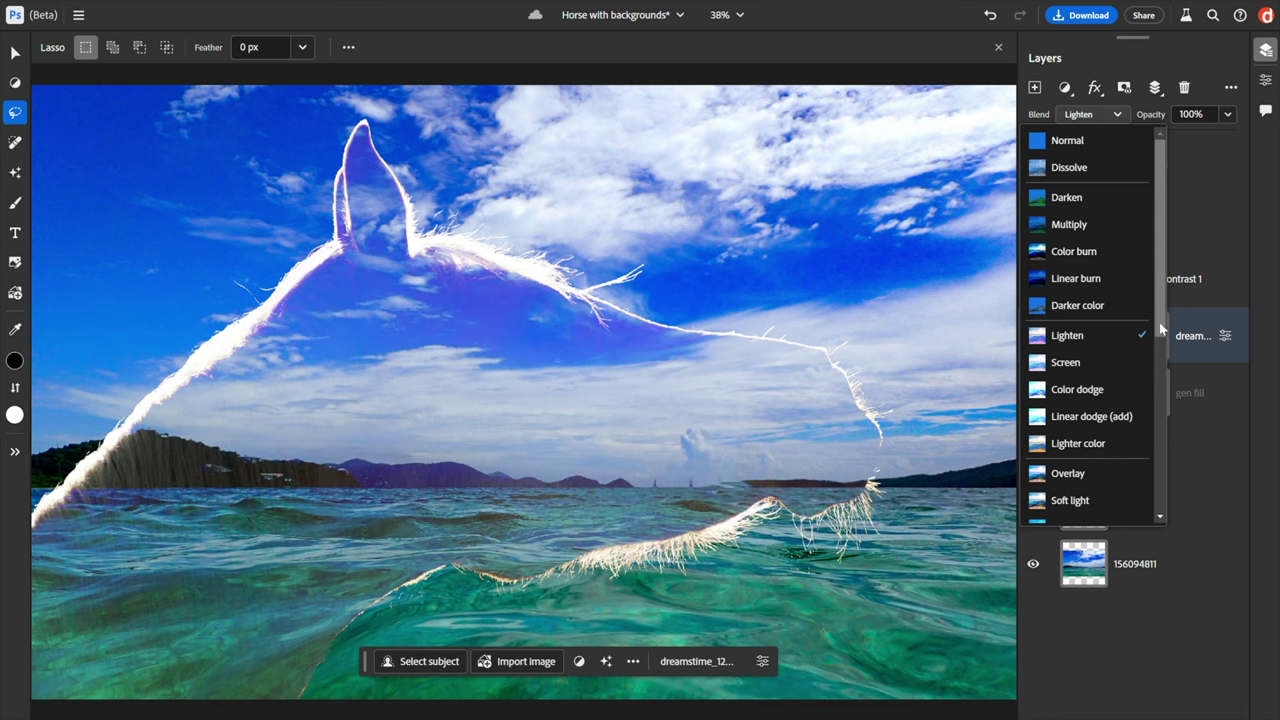
drag(1162, 332, 1169, 437)
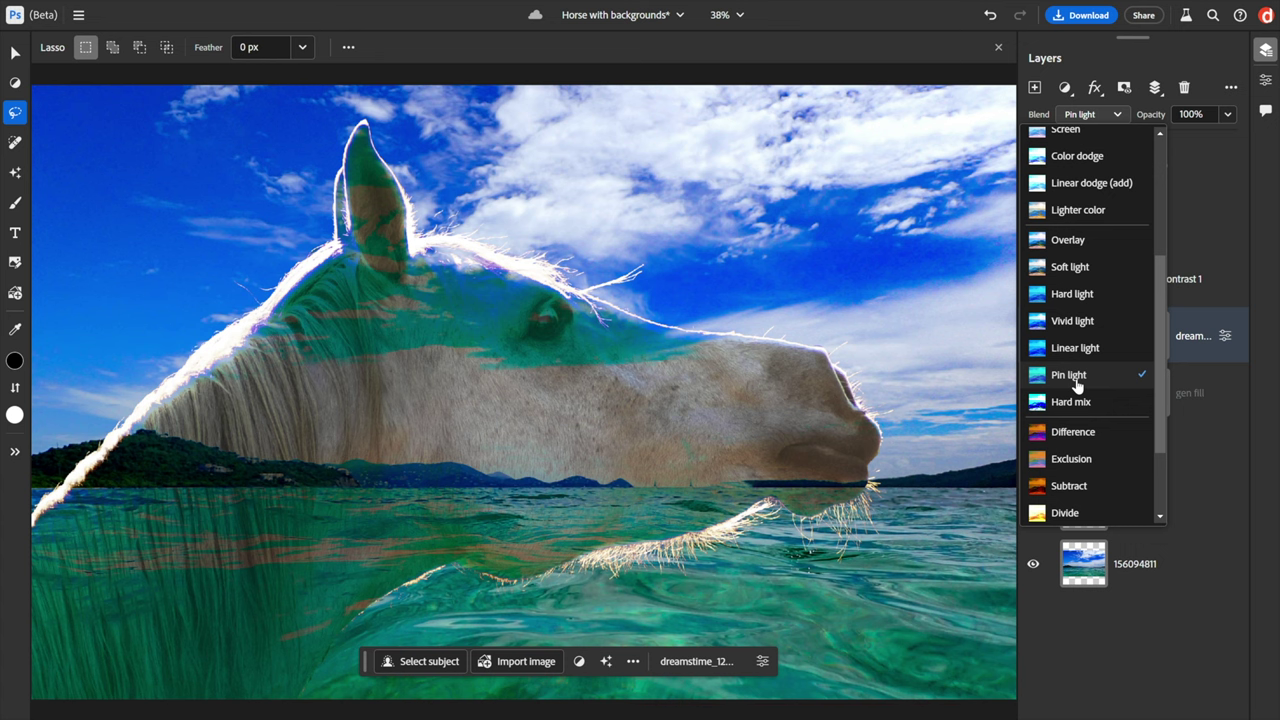
key(Escape)
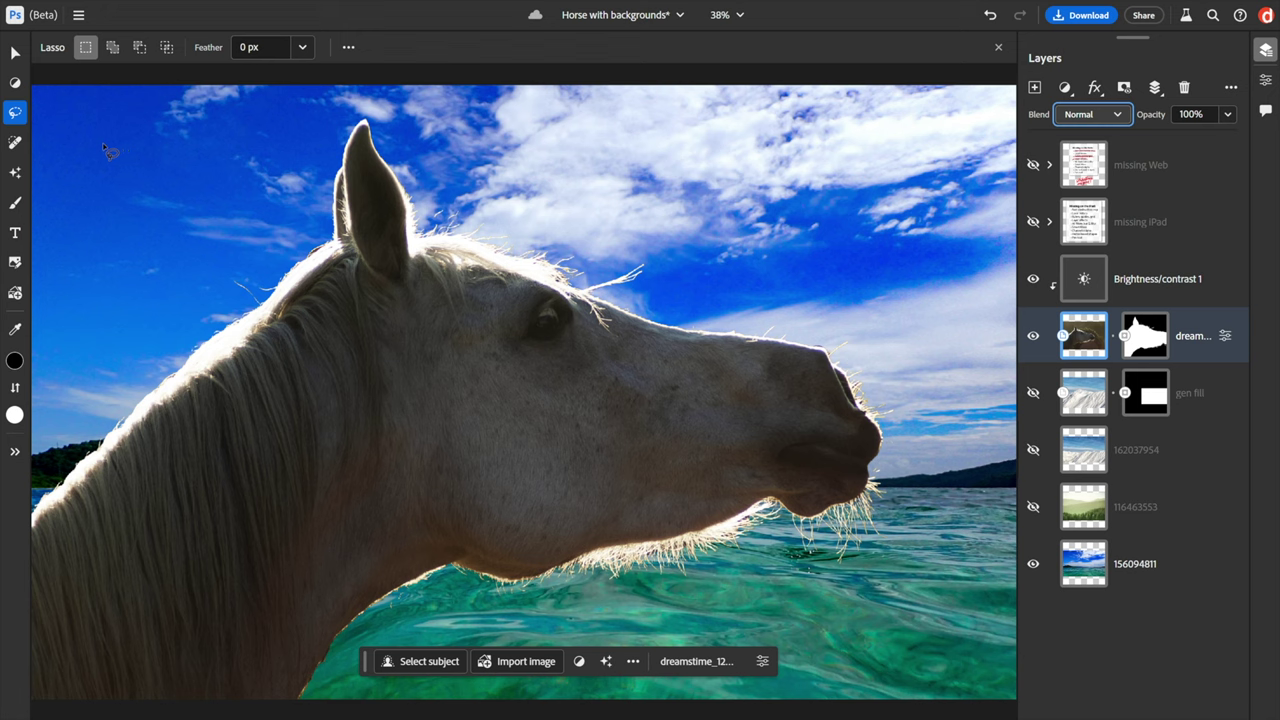
Crop the horse composite to 4159 × 2697 px, shifting the image so the head fits inside.
mouse_move(11, 57)
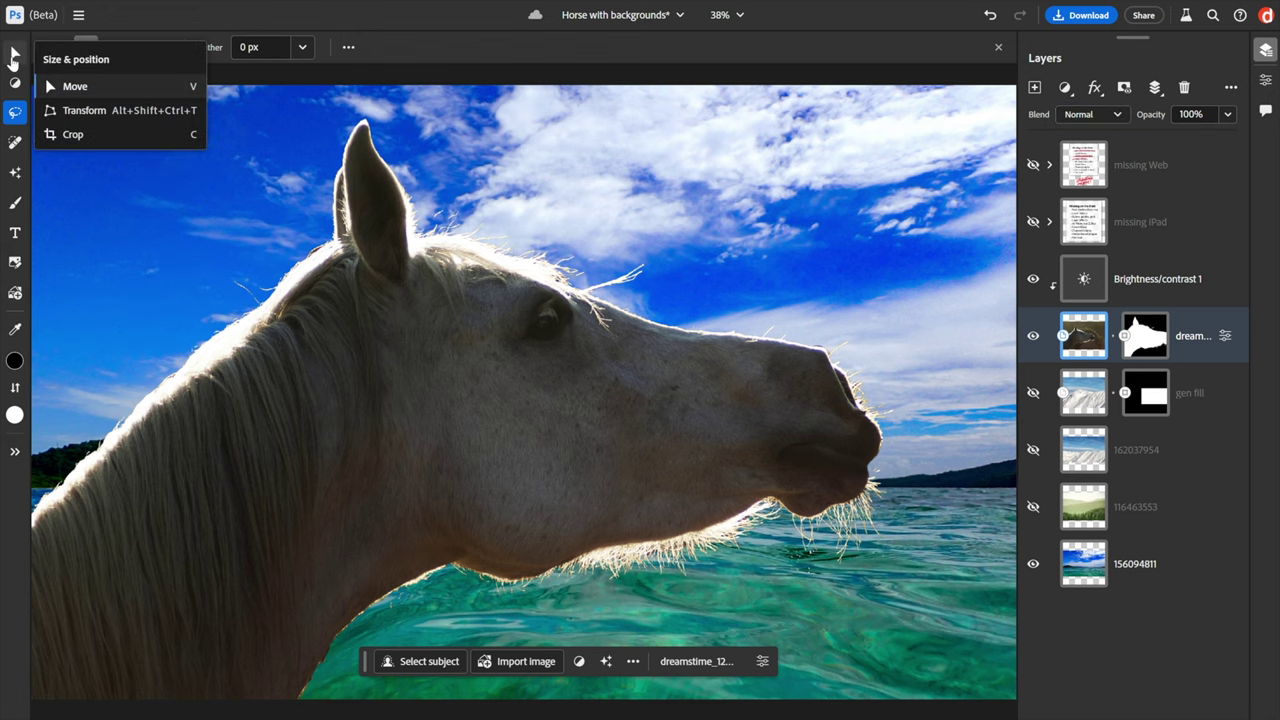
click(103, 136)
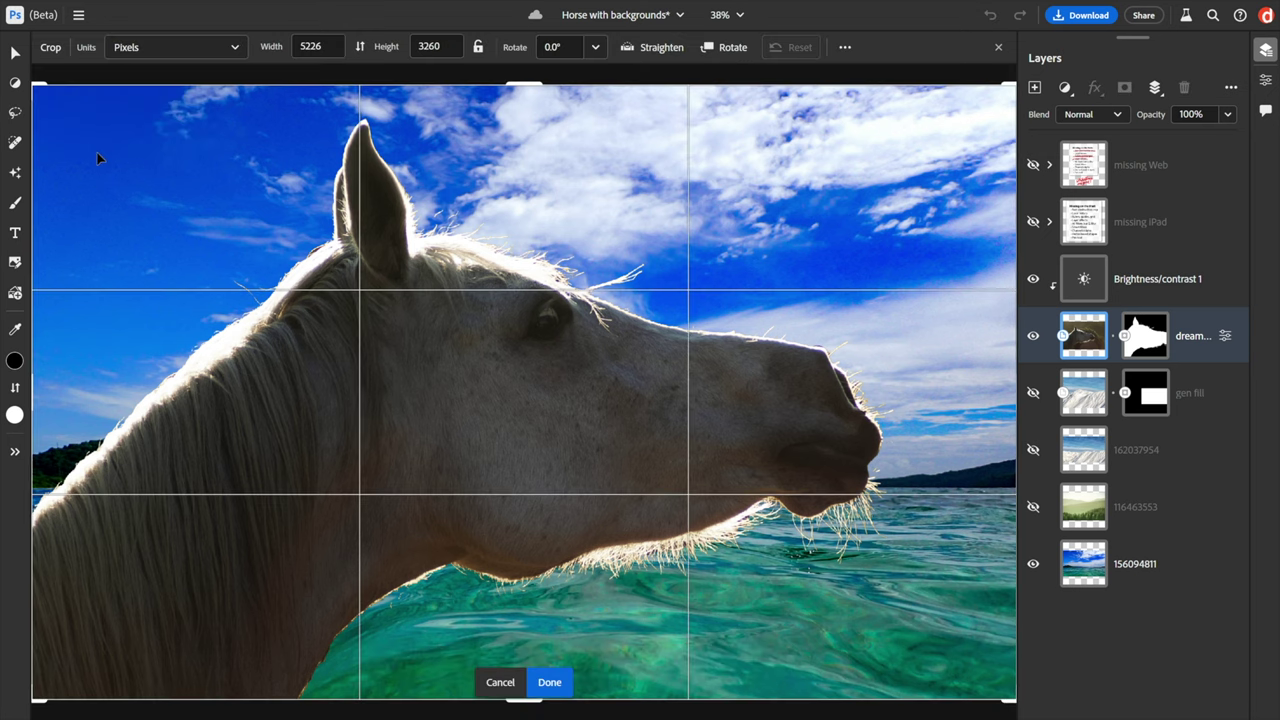
drag(35, 405, 168, 408)
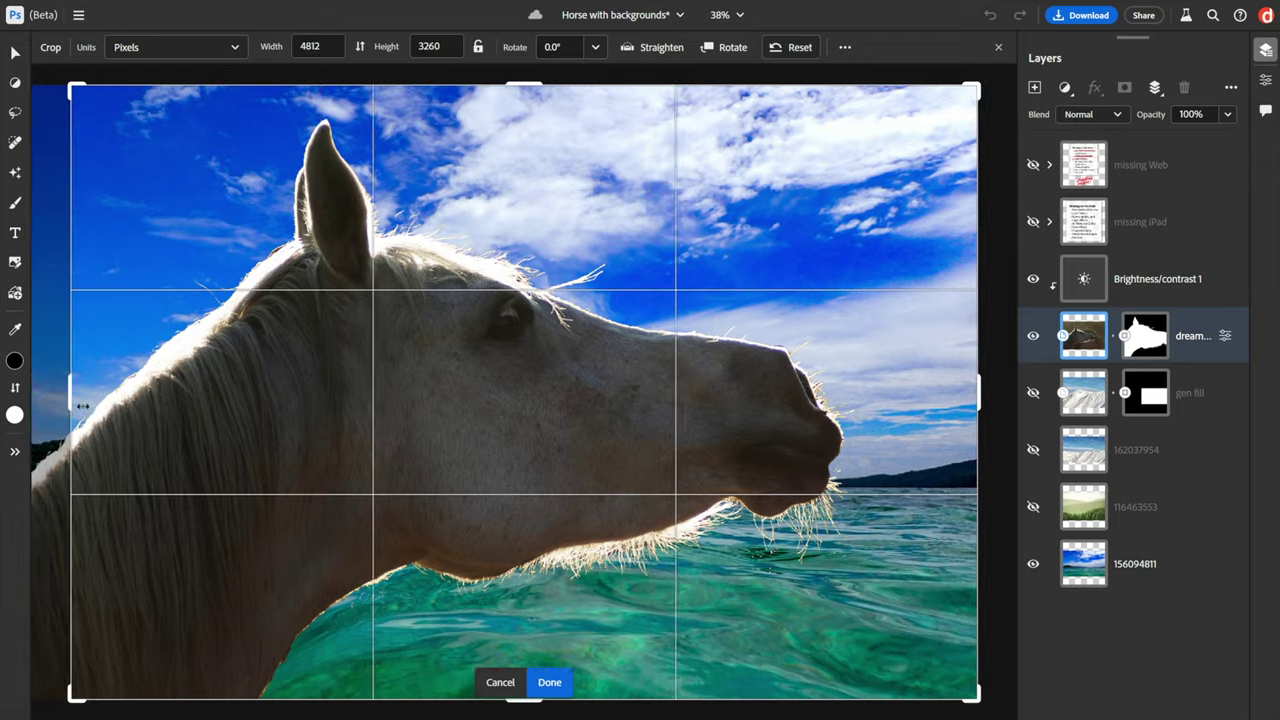
drag(947, 395, 885, 396)
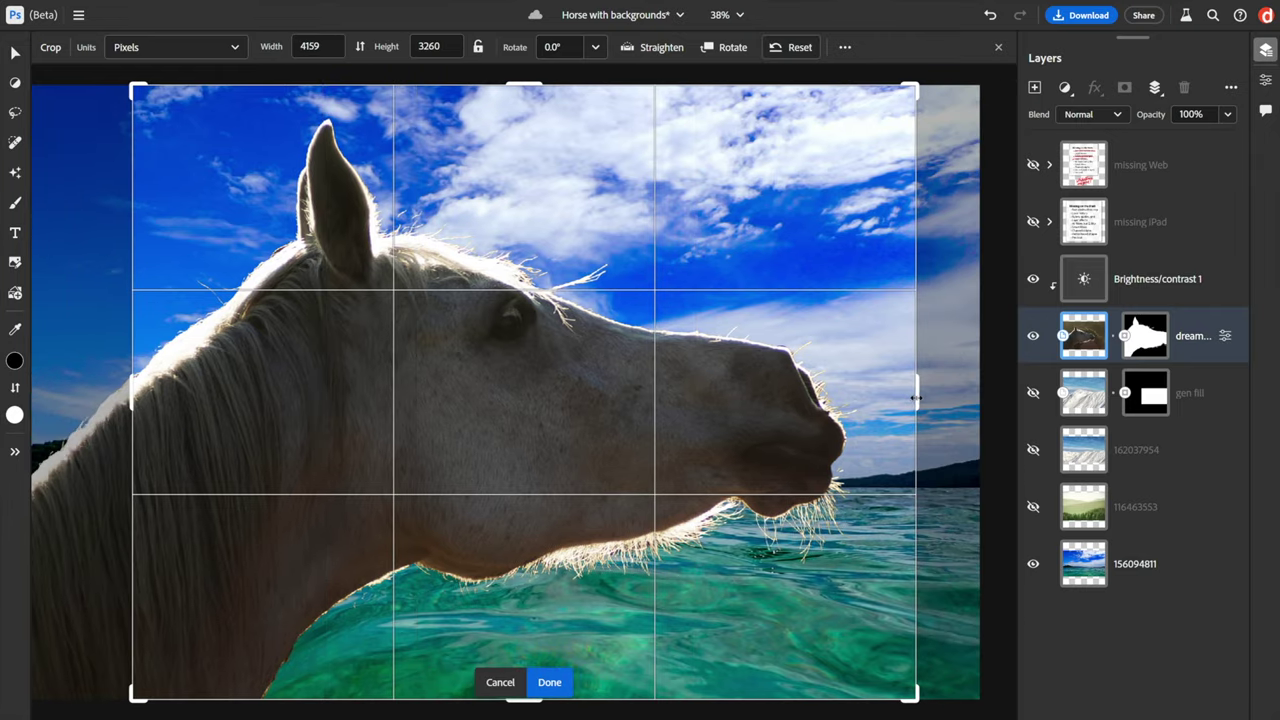
drag(522, 86, 521, 102)
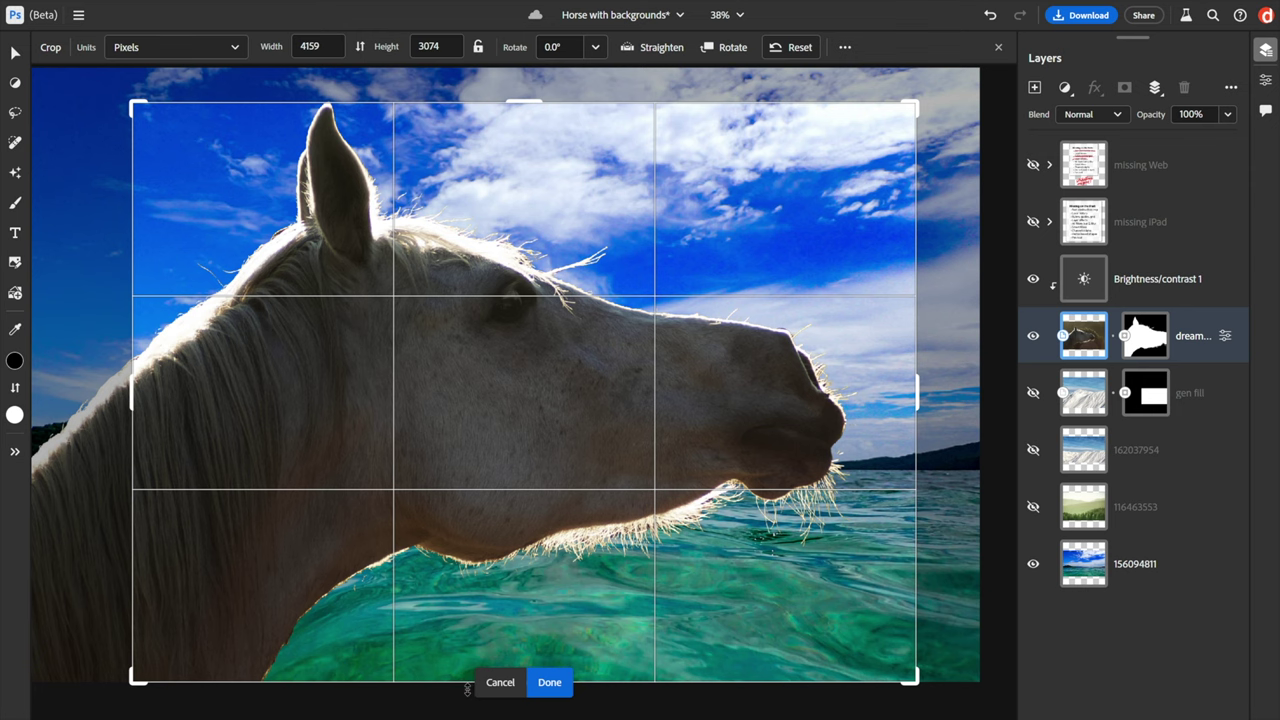
drag(468, 684, 452, 648)
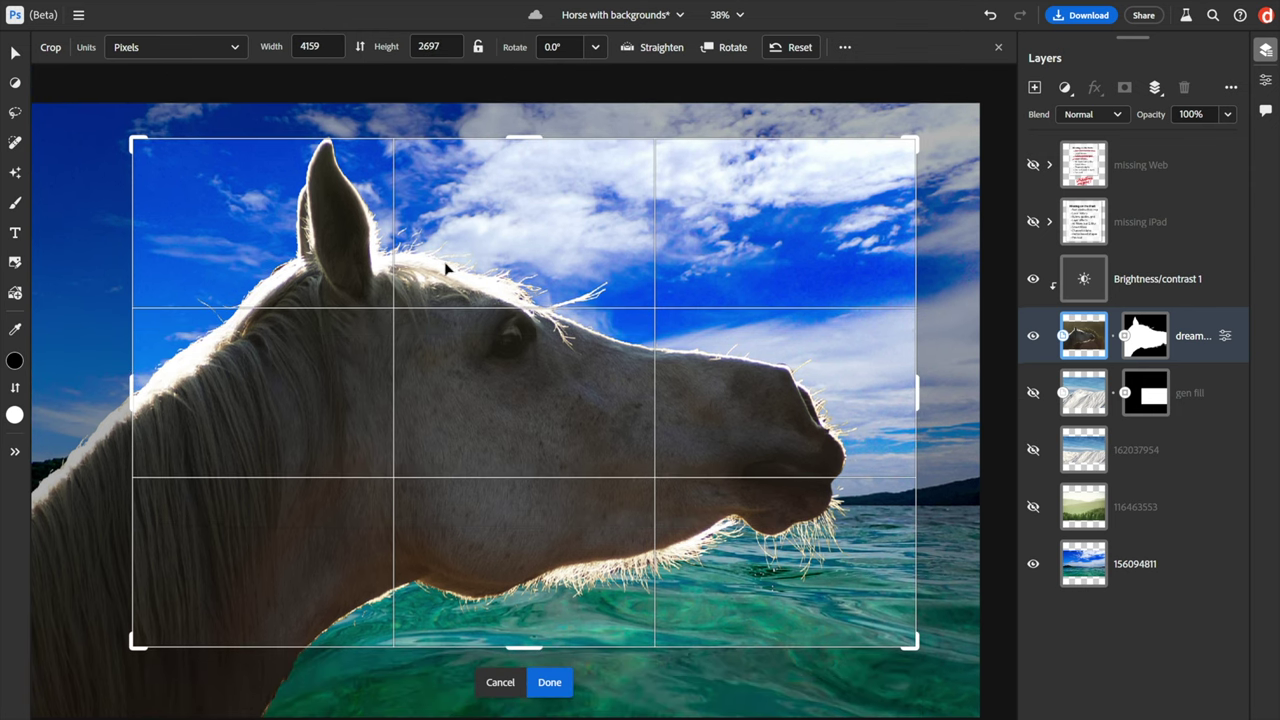
drag(446, 262, 480, 285)
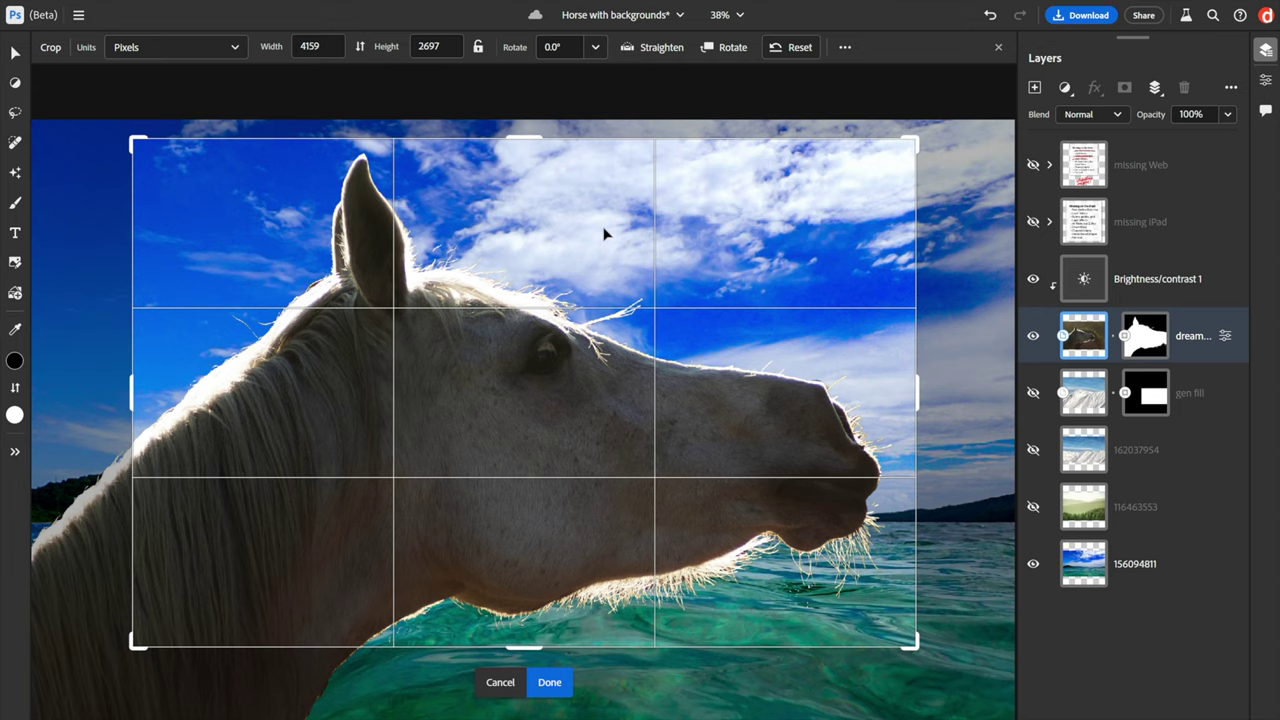
key(Return)
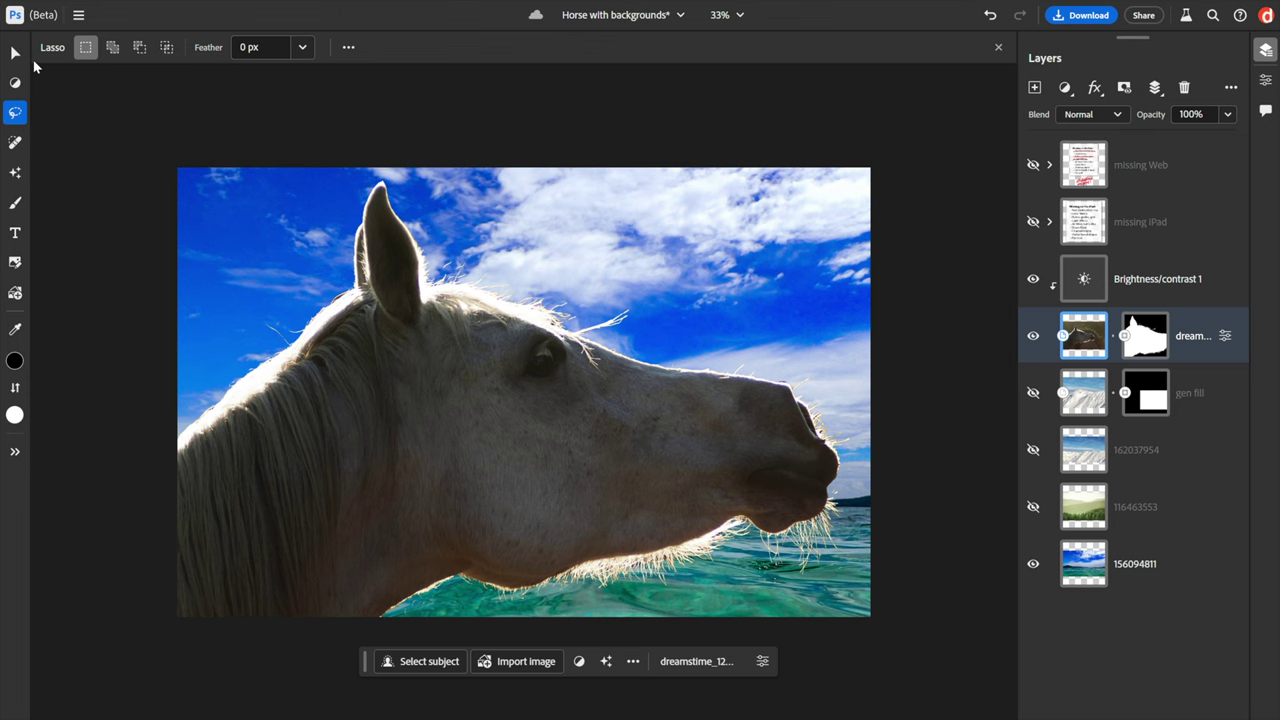
Re-crop wider to 4747 × 3101 px by pulling the left, top, right and bottom edges outward.
click(91, 133)
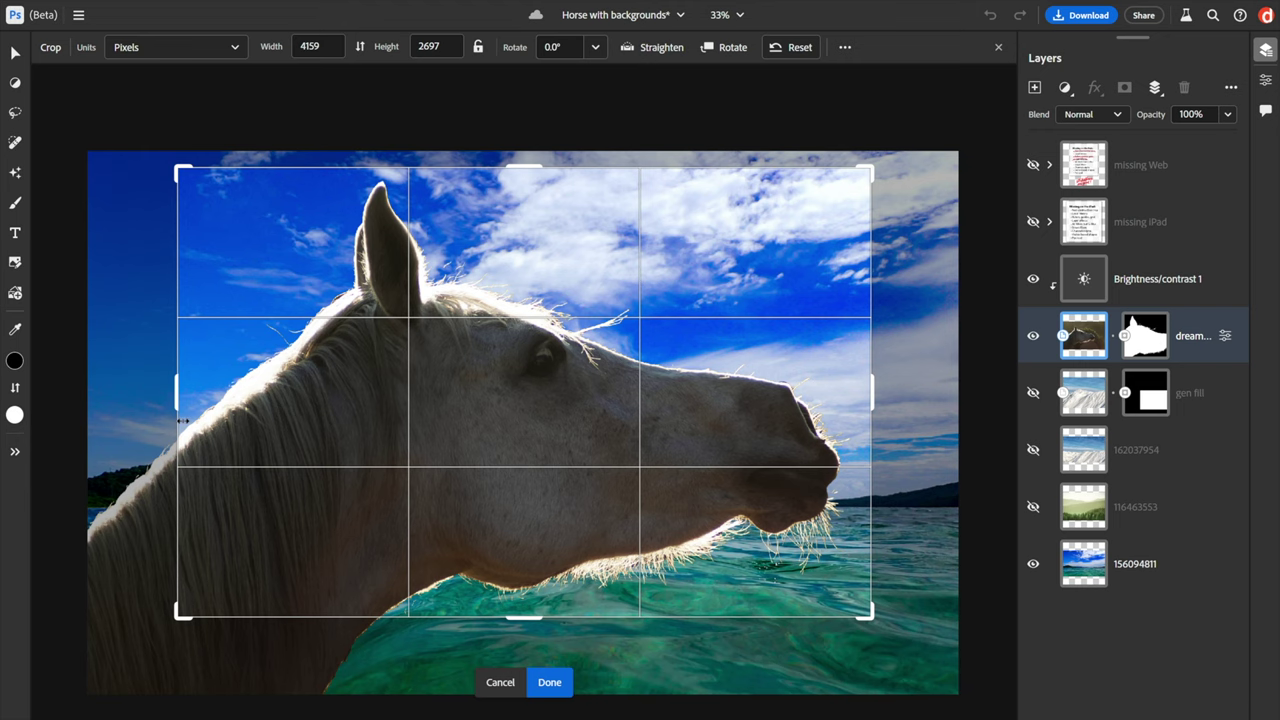
drag(178, 400, 149, 400)
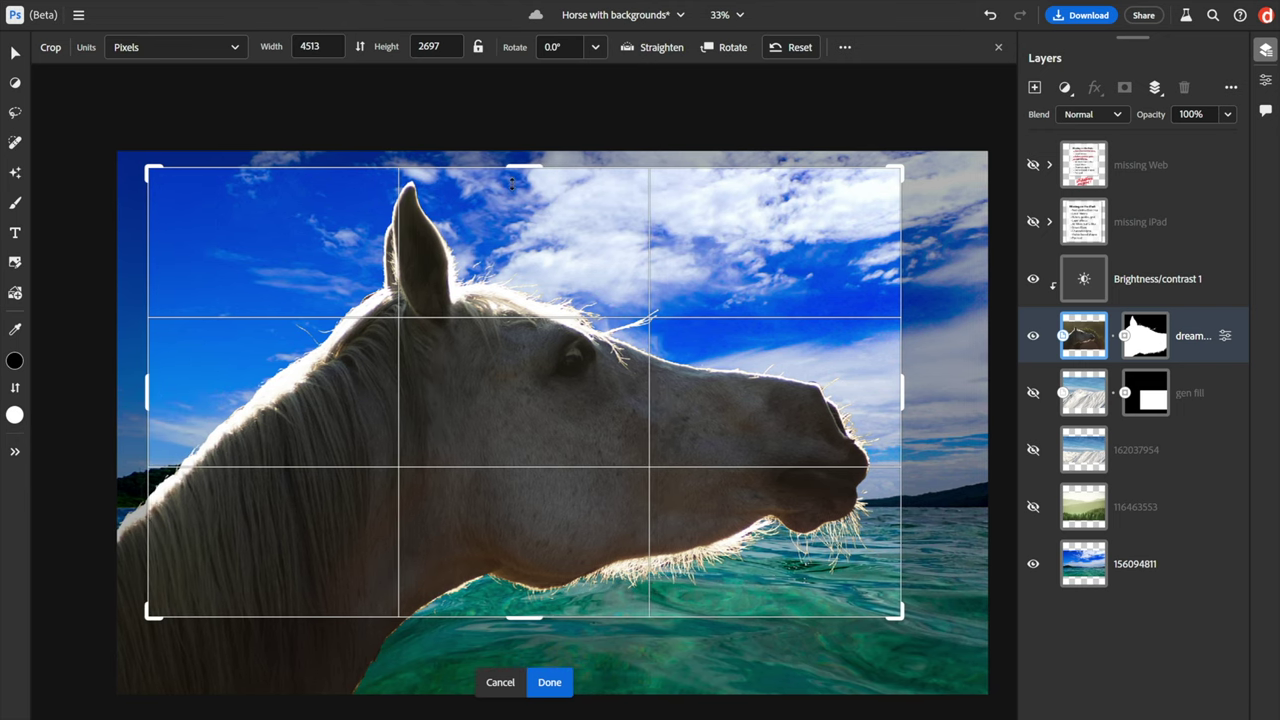
drag(512, 180, 512, 162)
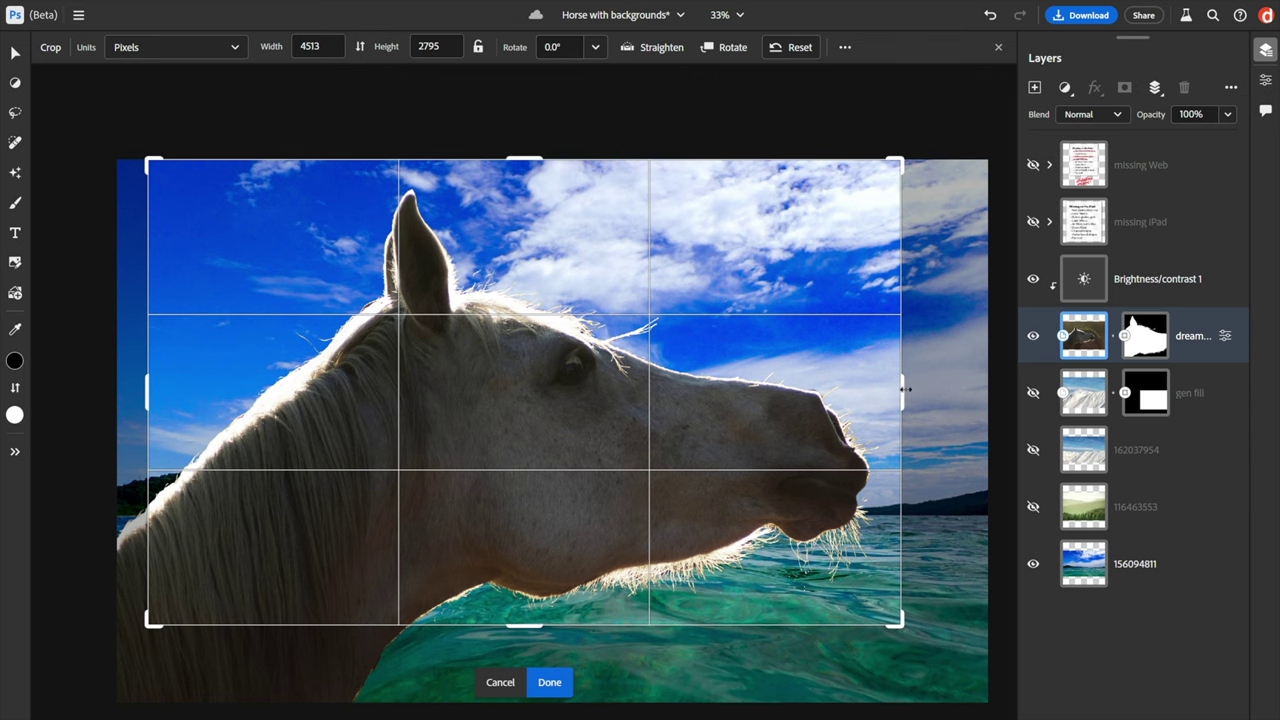
drag(905, 390, 922, 390)
drag(523, 626, 523, 652)
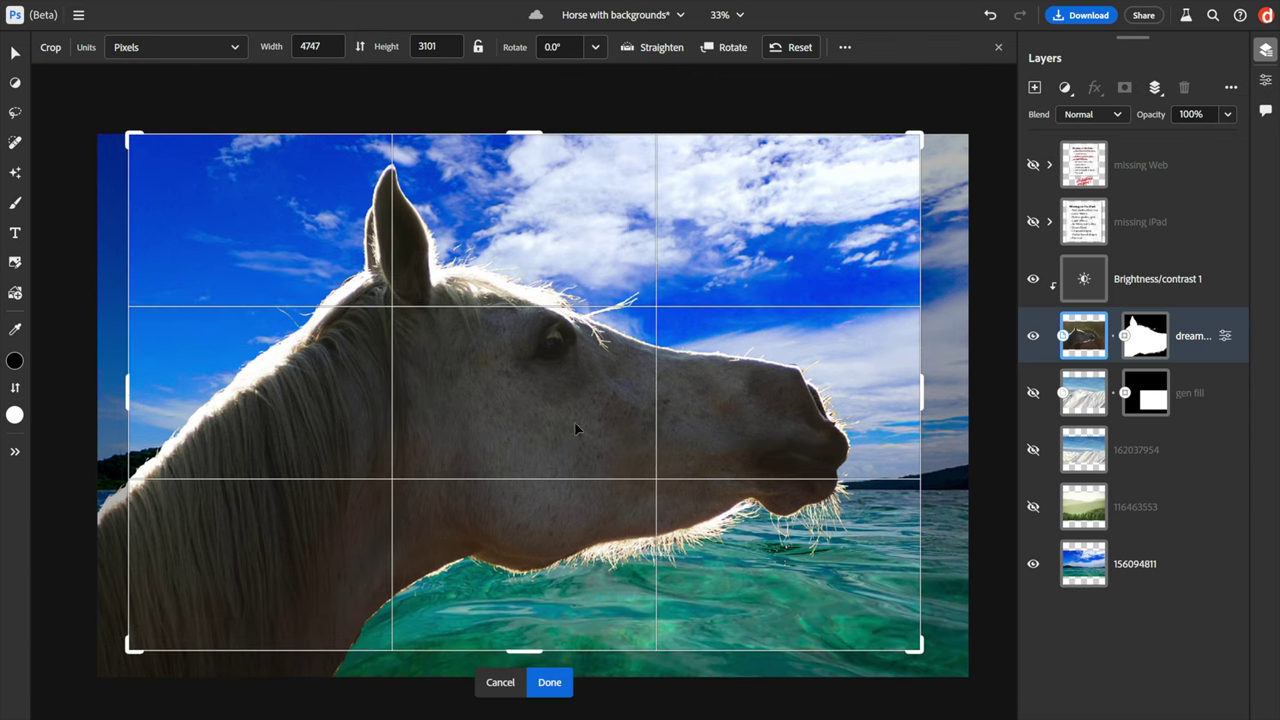
click(845, 48)
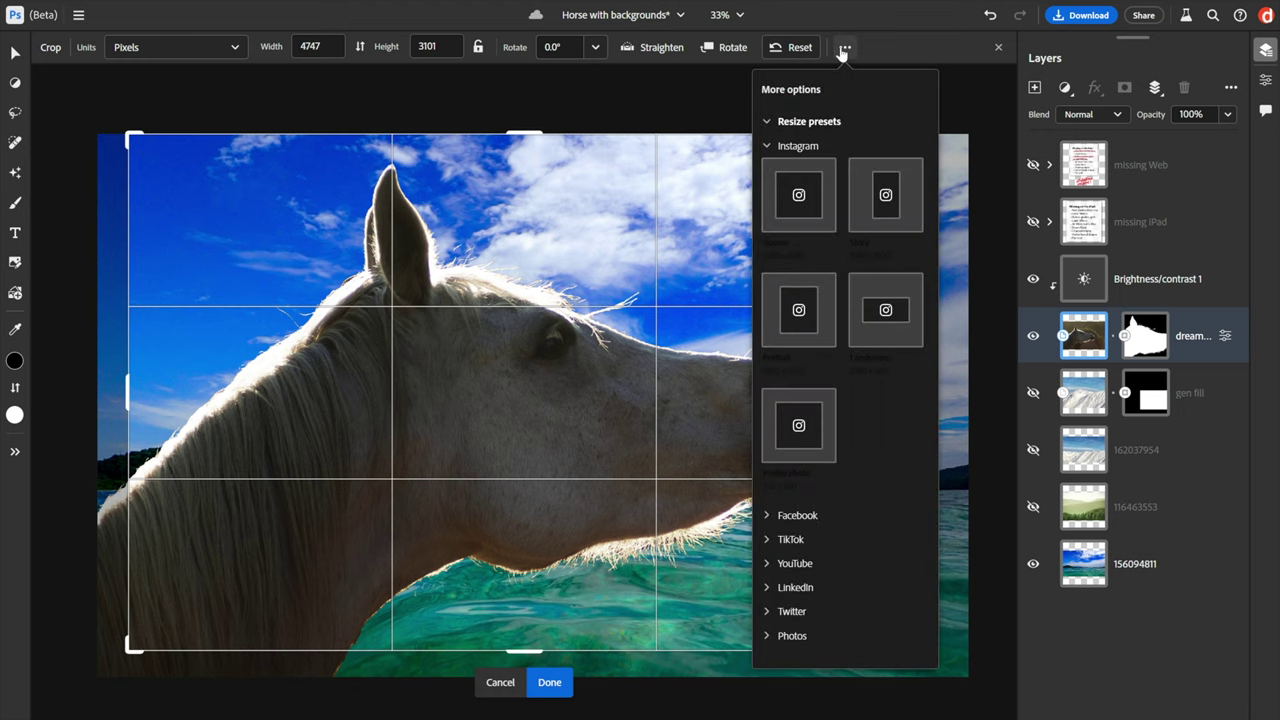
click(845, 48)
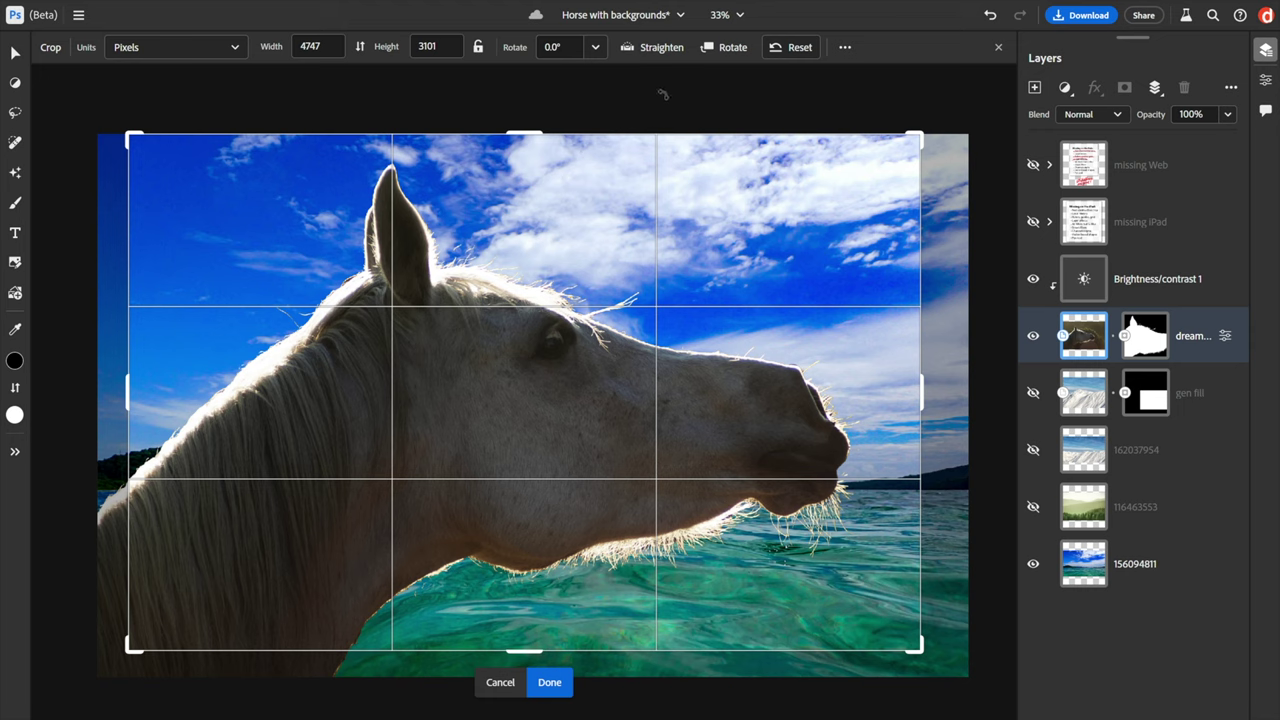
key(Return)
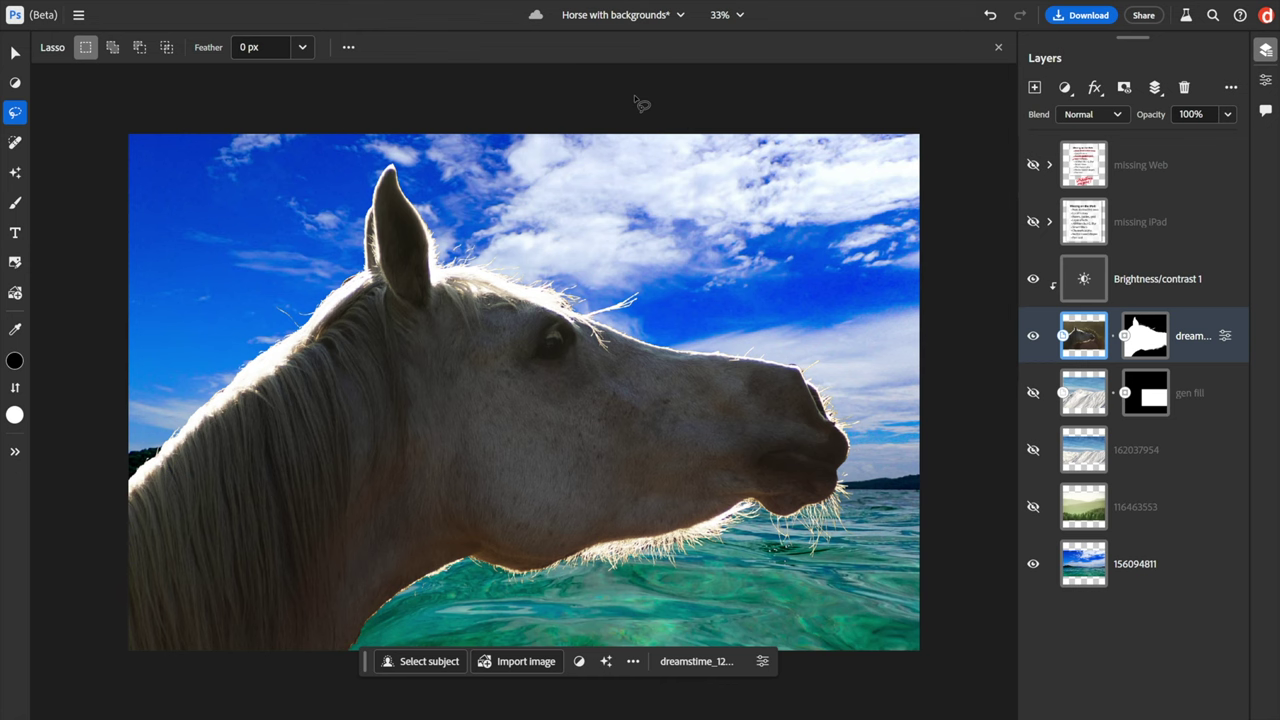
Undo and redo the wider crop to compare, then show rulers with Ctrl+R.
key(ctrl+z)
key(ctrl+shift+z)
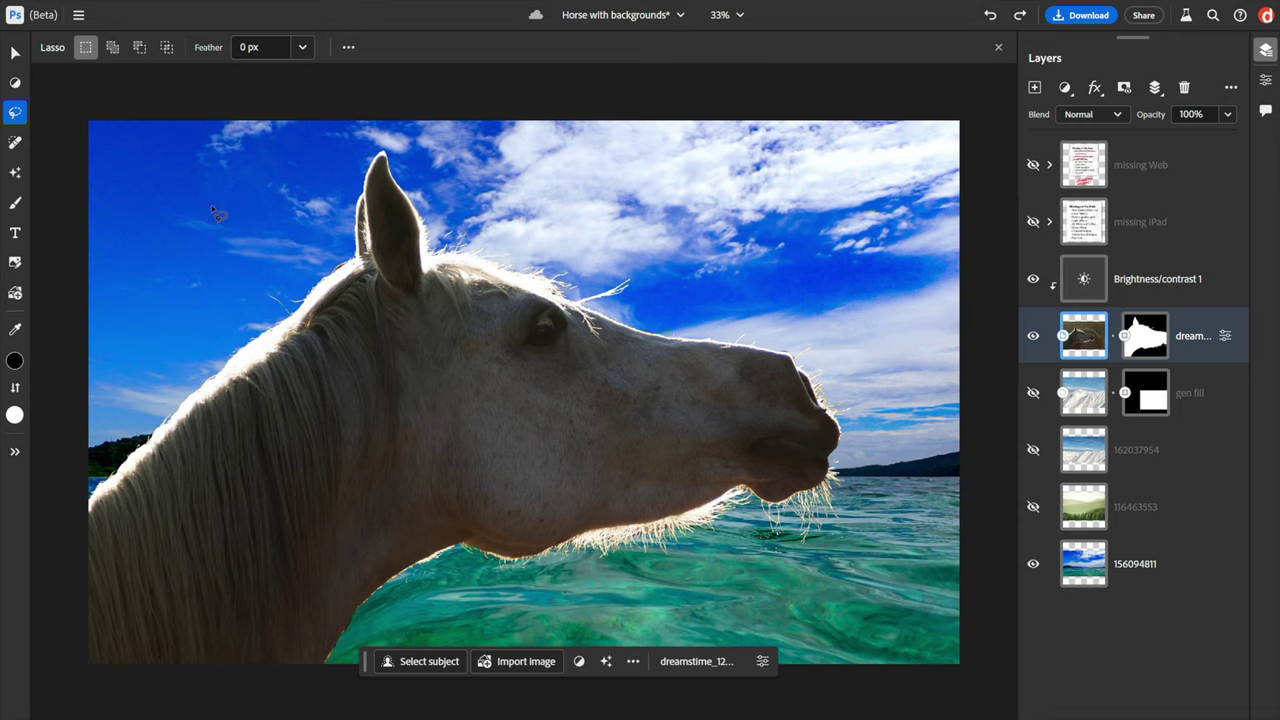
key(ctrl+r)
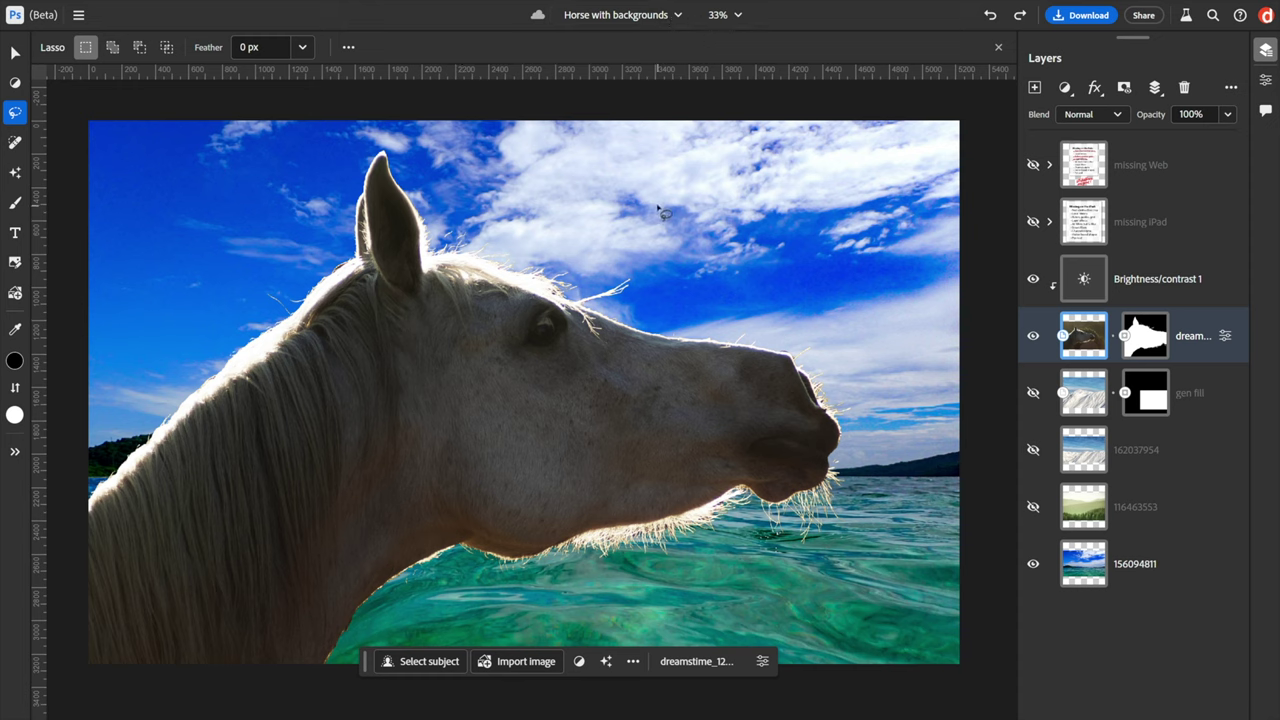
click(78, 15)
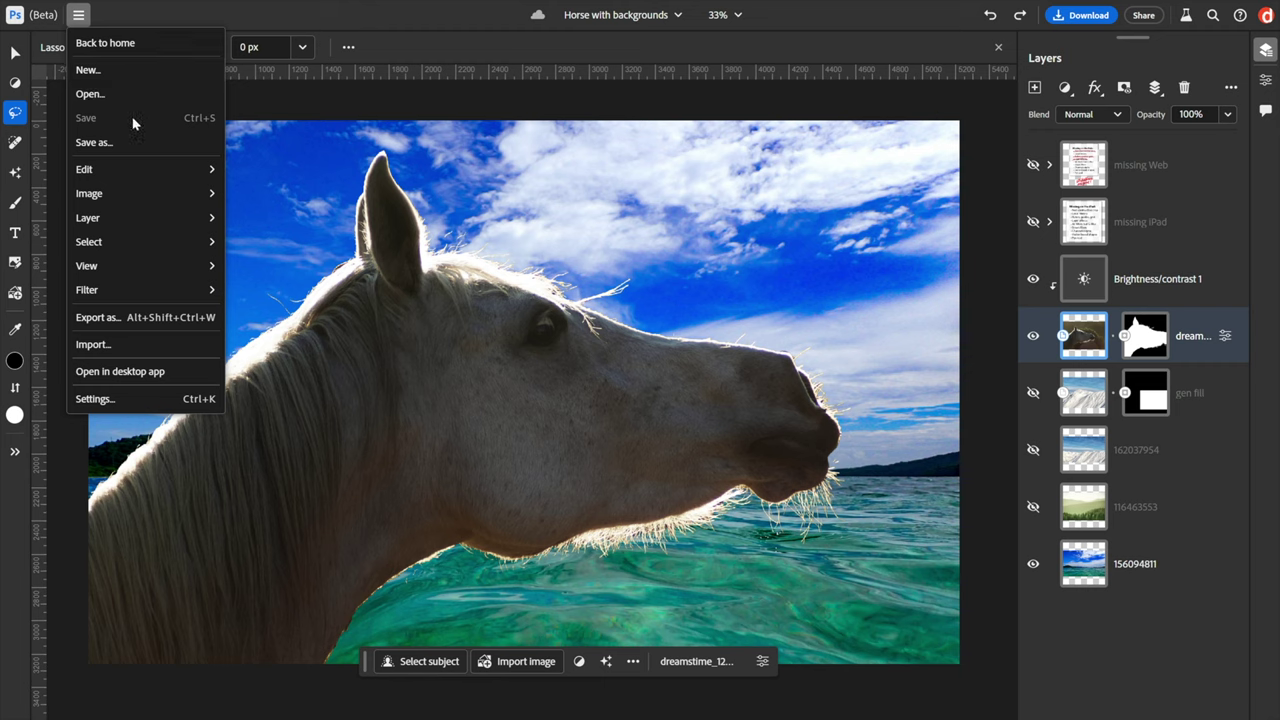
key(Escape)
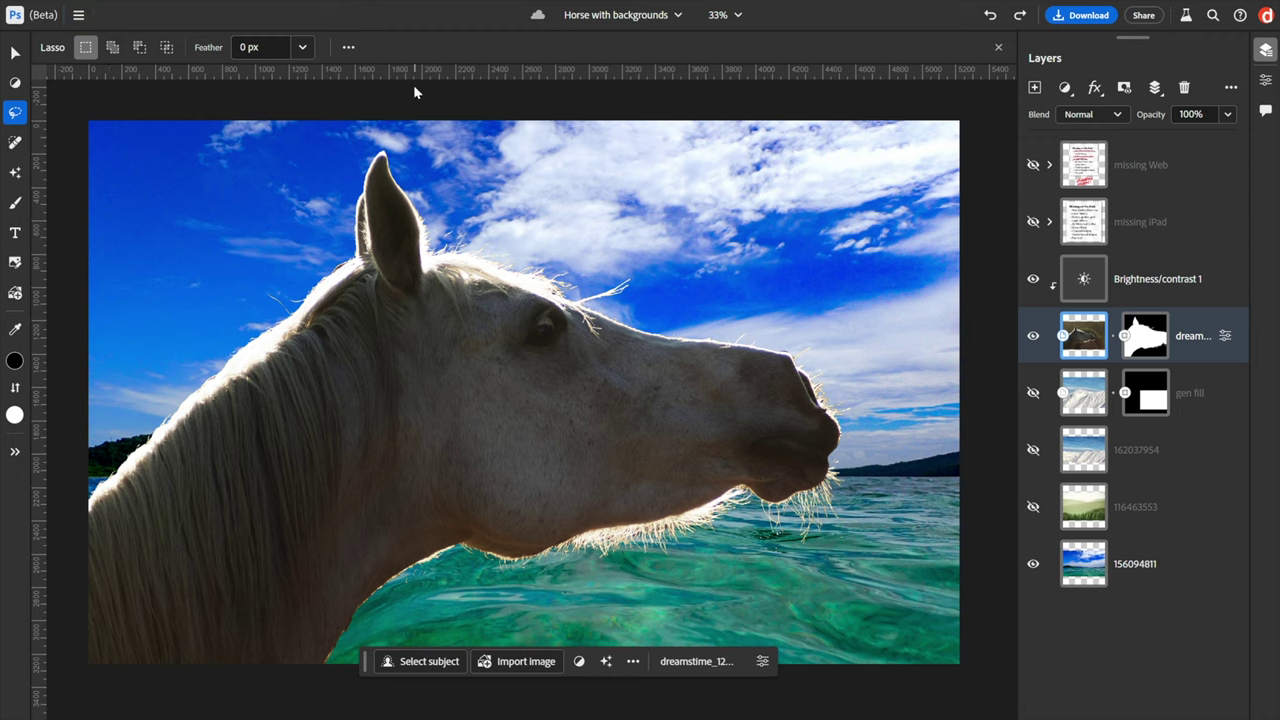
key(ctrl+a)
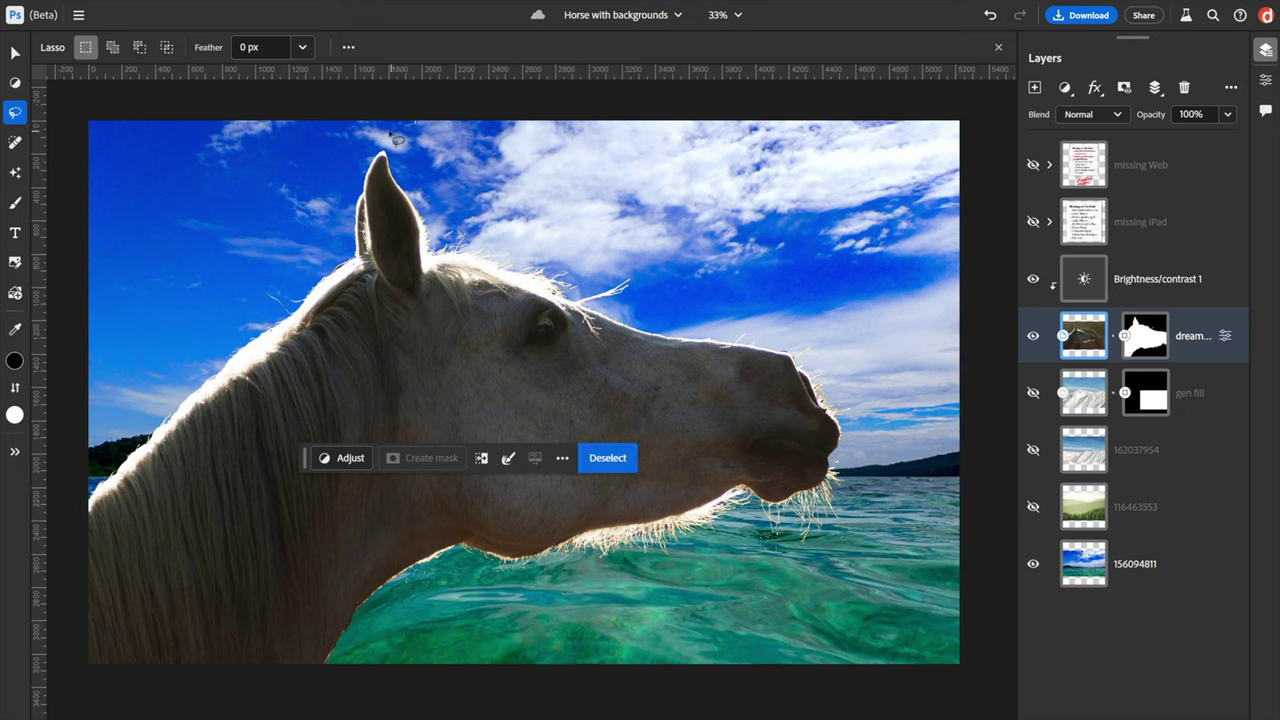
key(ctrl+d)
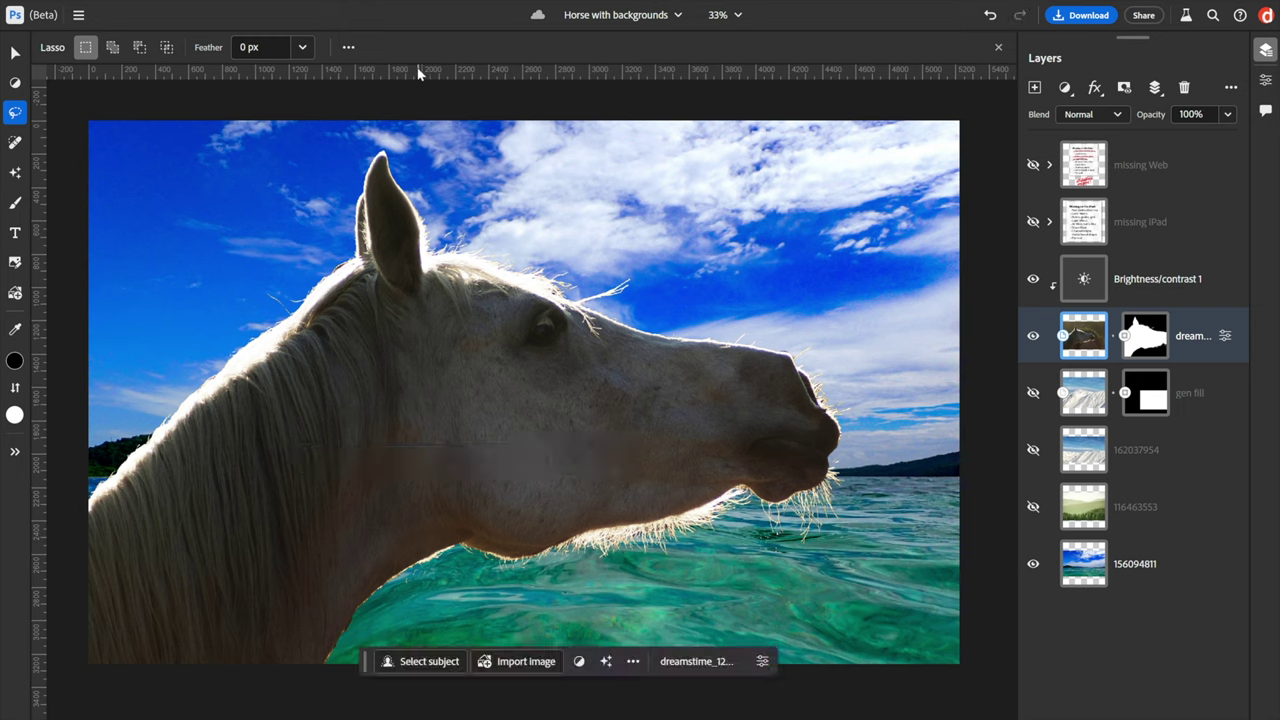
key(ctrl+a)
key(ctrl+d)
mouse_move(241, 120)
mouse_down()
mouse_move(239, 155)
mouse_move(185, 188)
mouse_up()
key(ctrl+d)
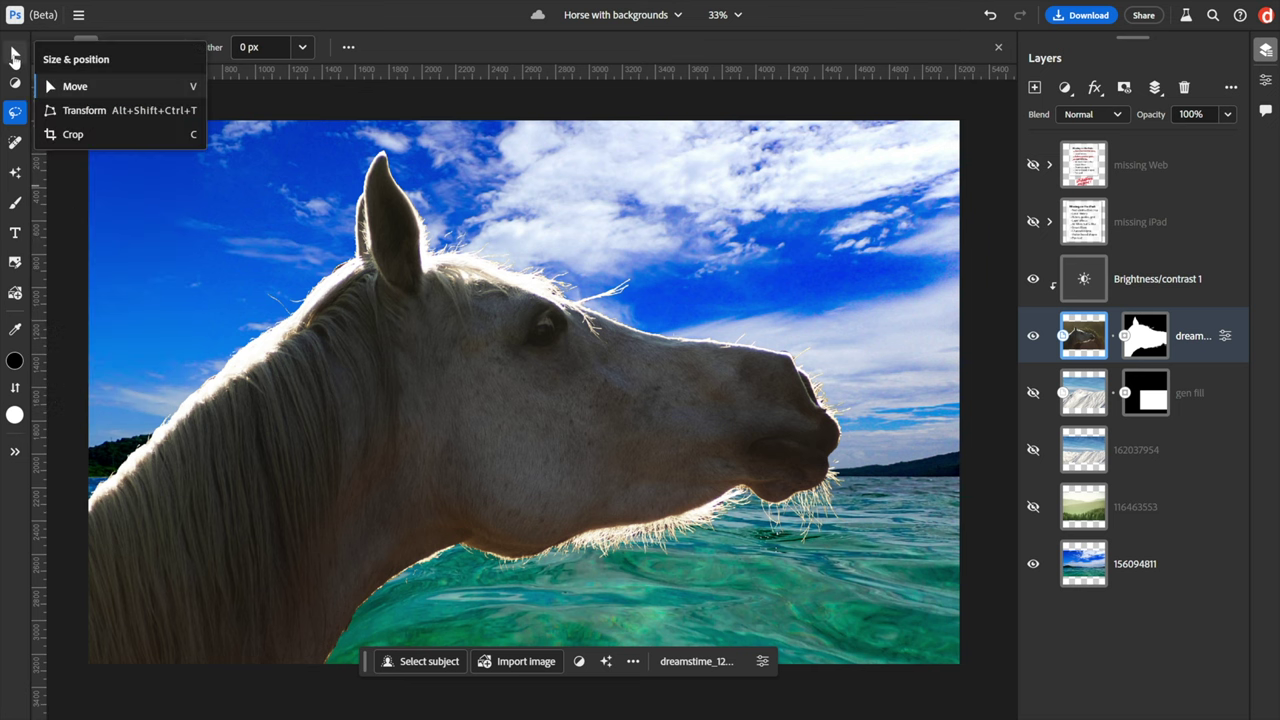
click(15, 55)
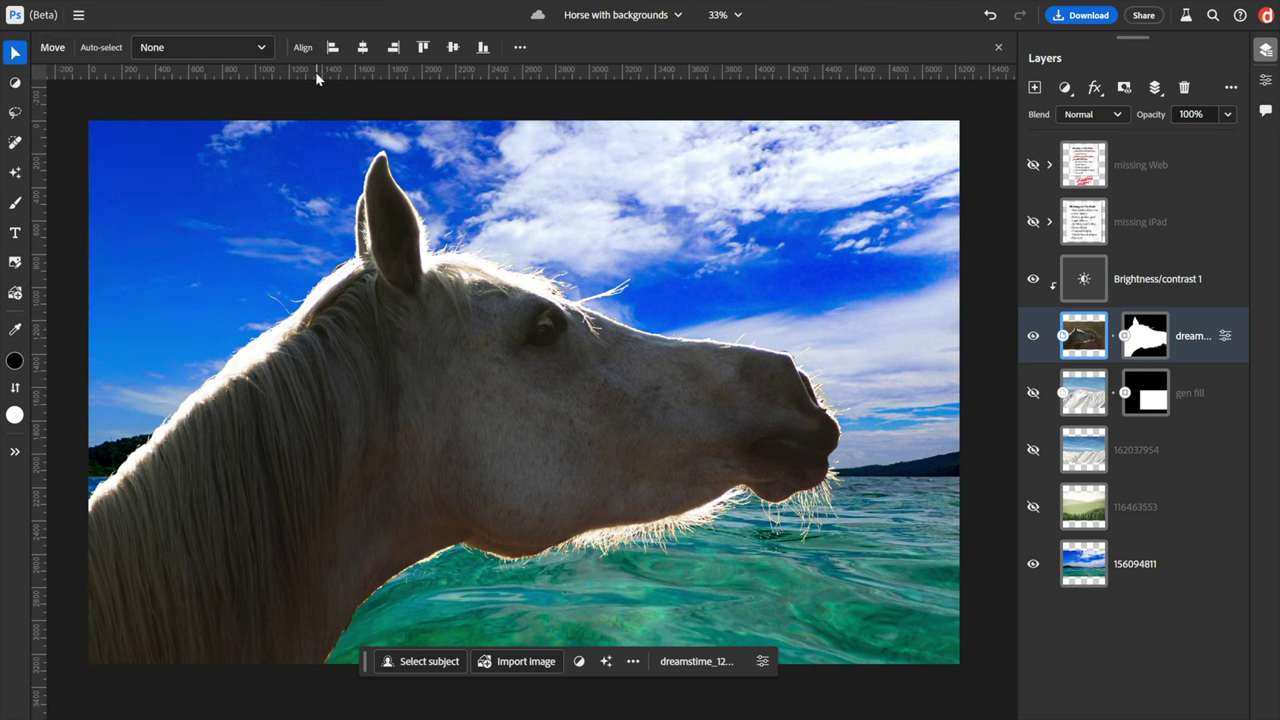
drag(315, 71, 400, 135)
key(ctrl+z)
key(ctrl+r)
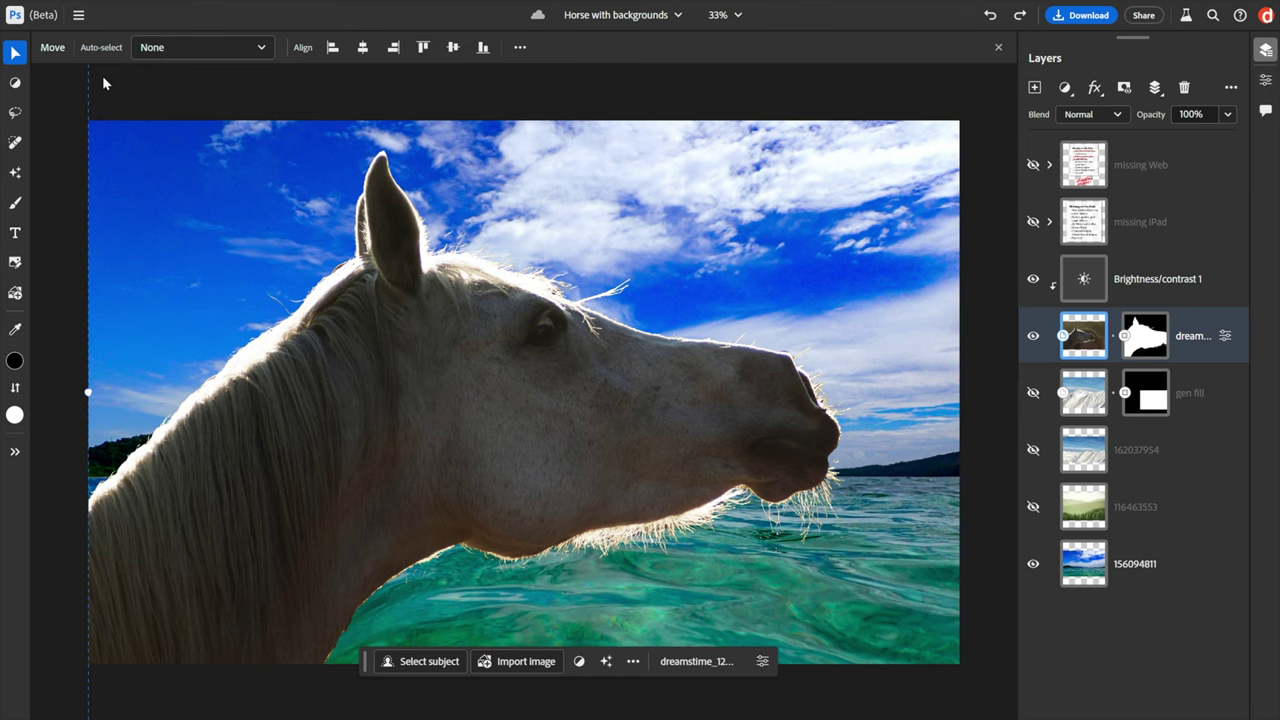
key(ctrl+r)
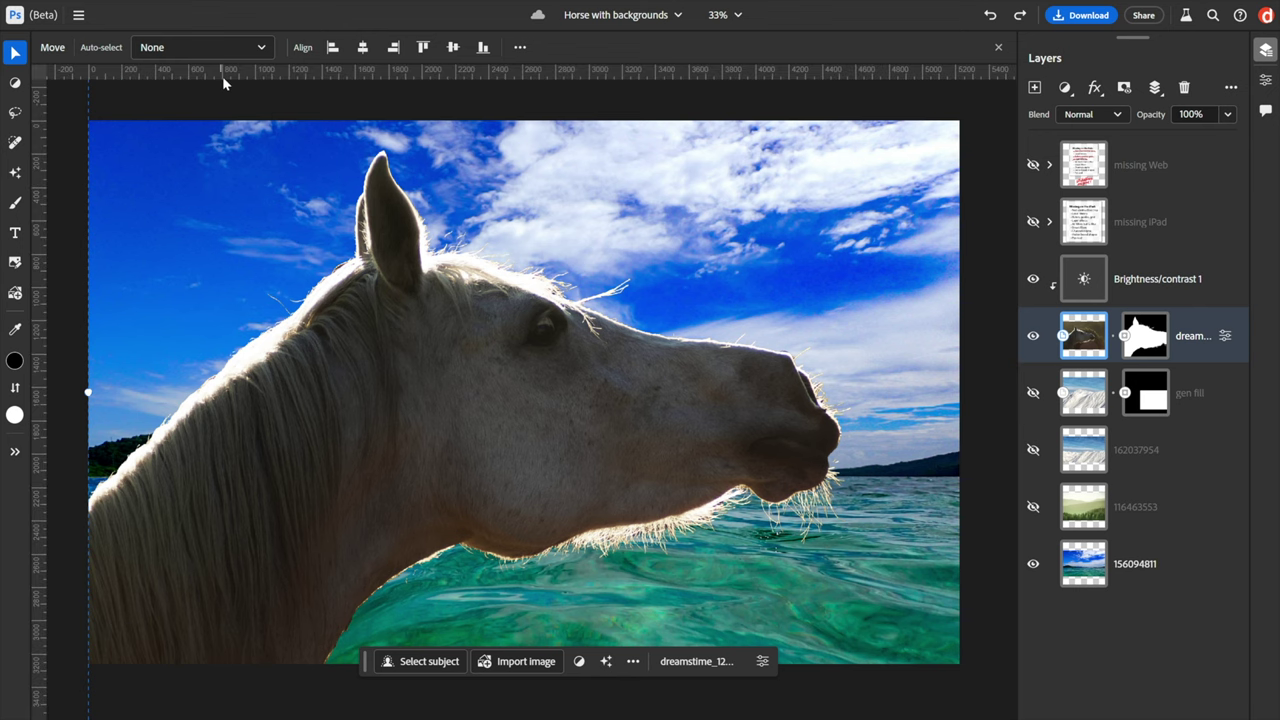
drag(254, 69, 184, 121)
key(ctrl+z)
key(ctrl+z)
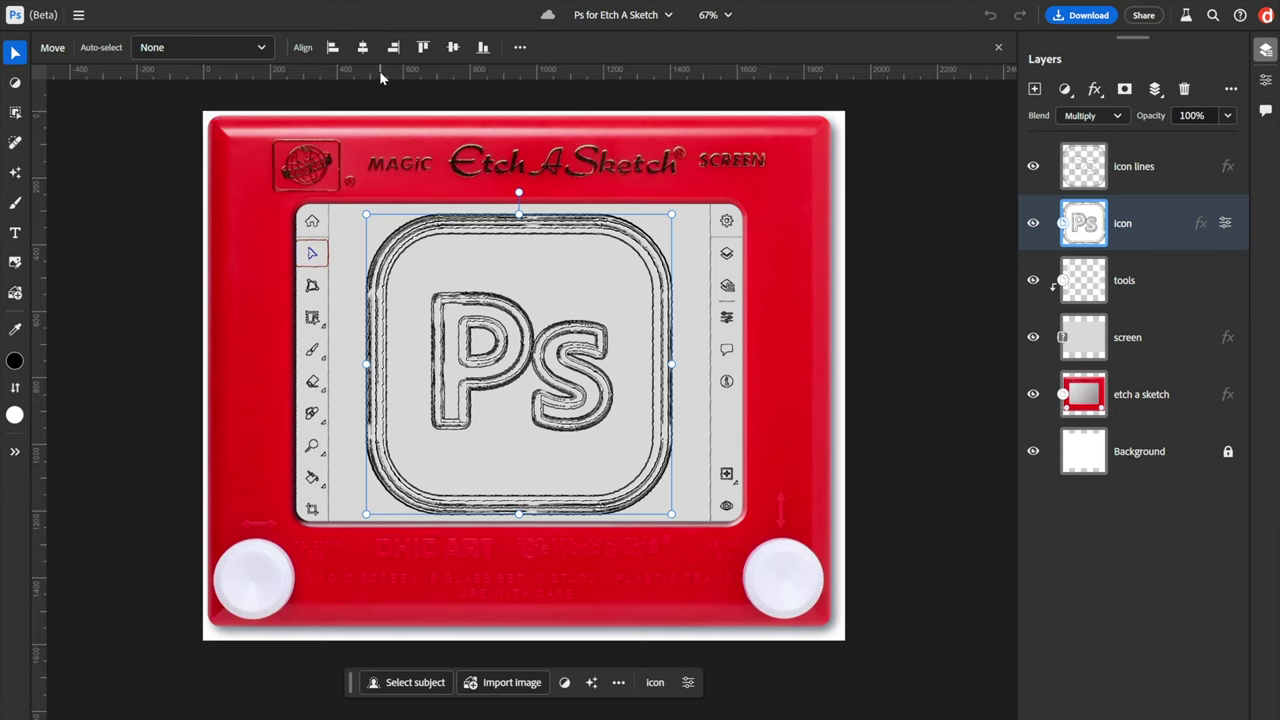
Drag a horizontal guide above the toy's screen and a vertical guide, then shift the vertical one left.
drag(379, 70, 393, 298)
drag(42, 300, 251, 187)
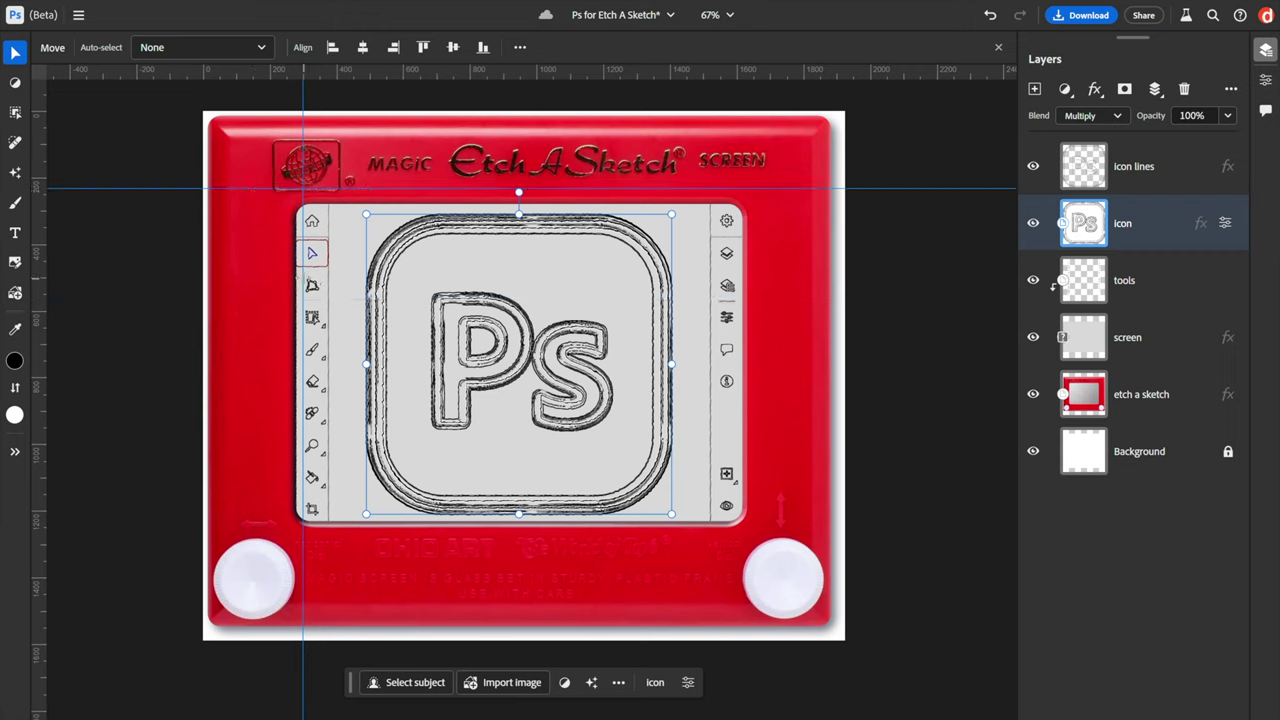
drag(303, 276, 253, 270)
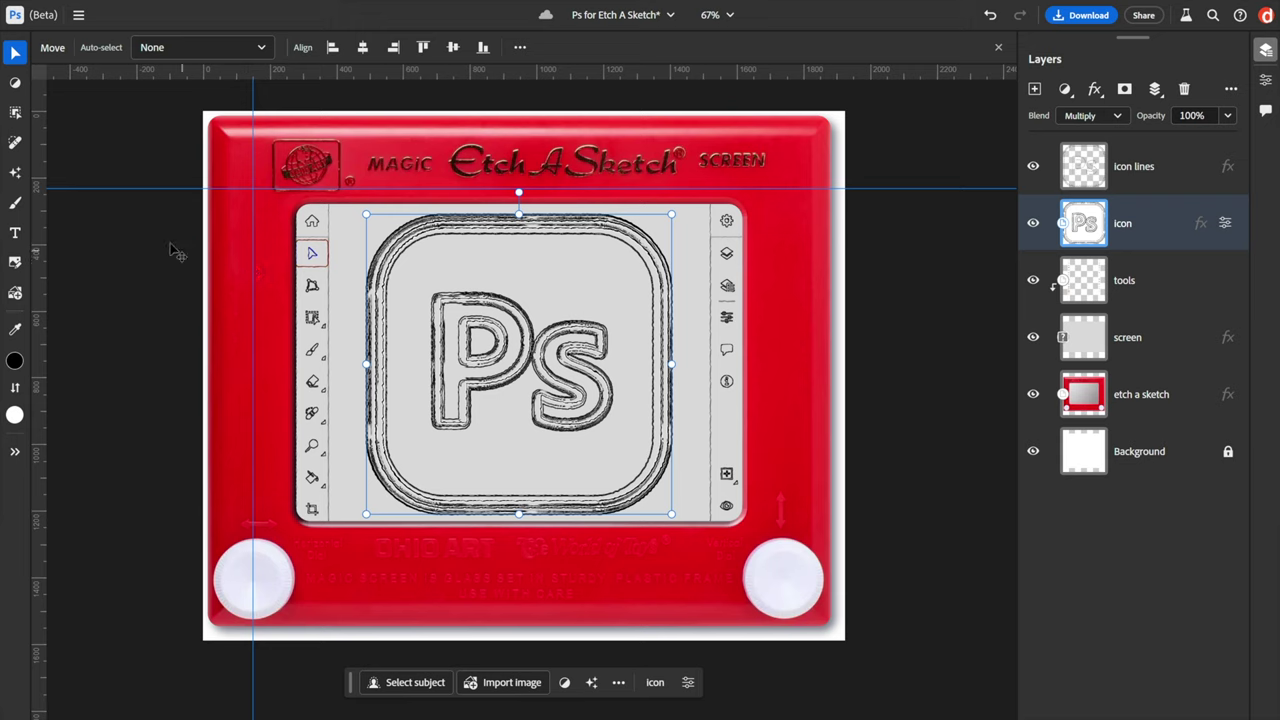
In Settings > Guides, grid and rulers, set the guide colour's green to 255 for cyan #00FFFF.
click(78, 15)
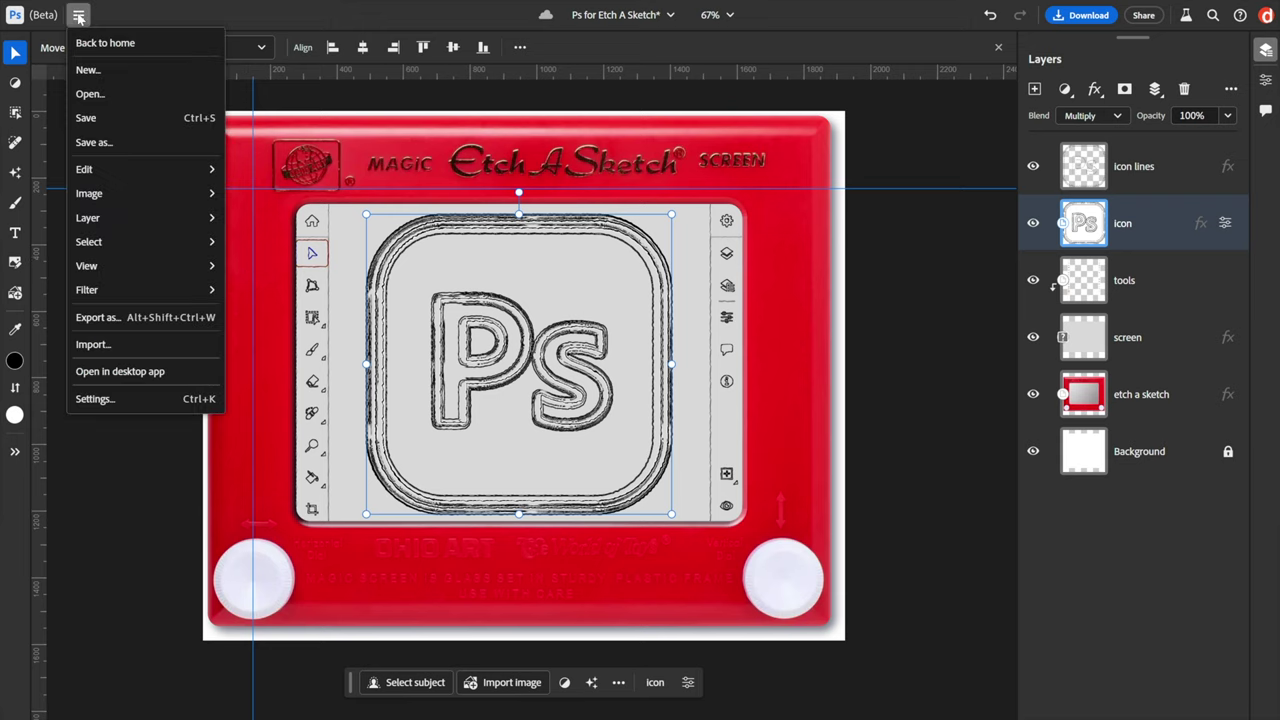
click(137, 399)
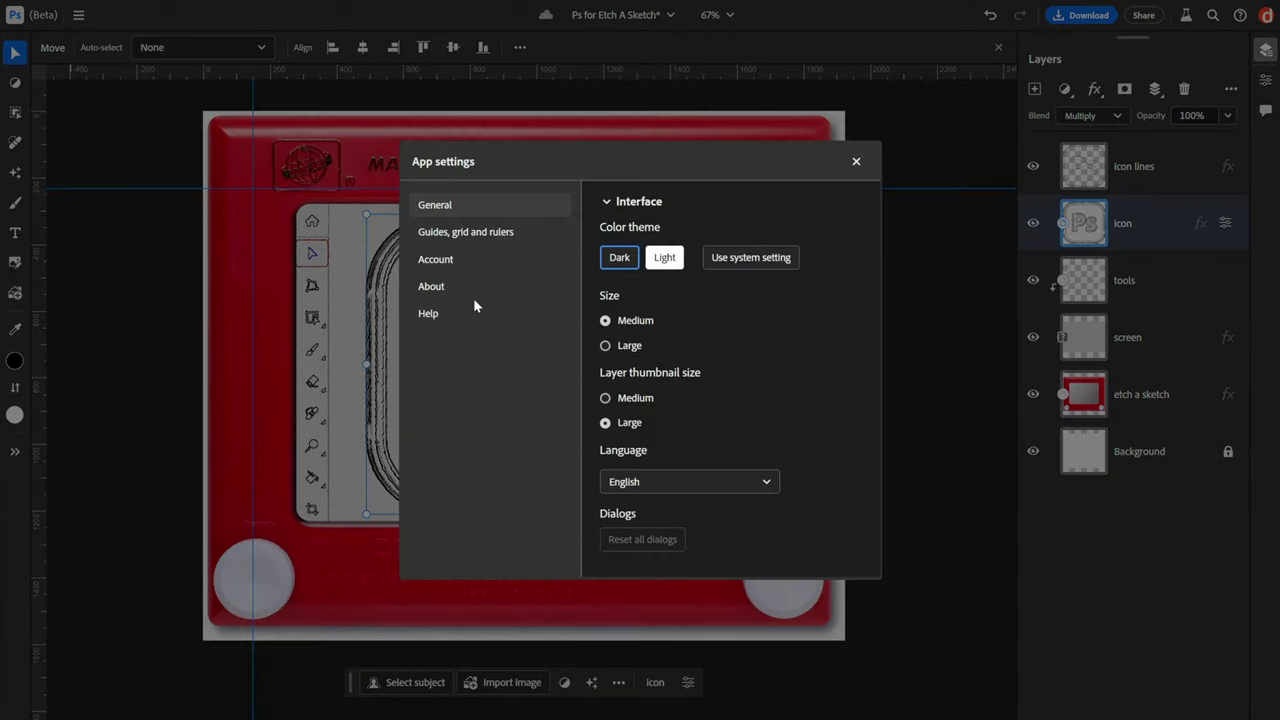
click(492, 238)
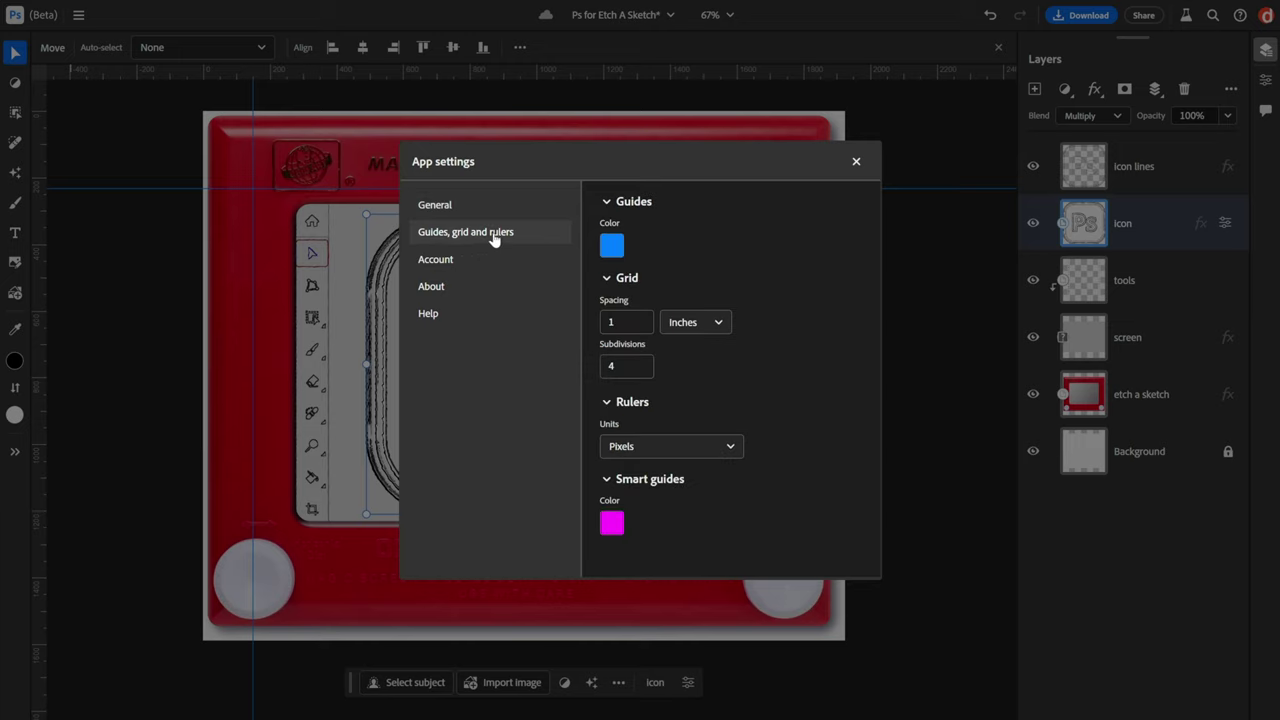
click(609, 250)
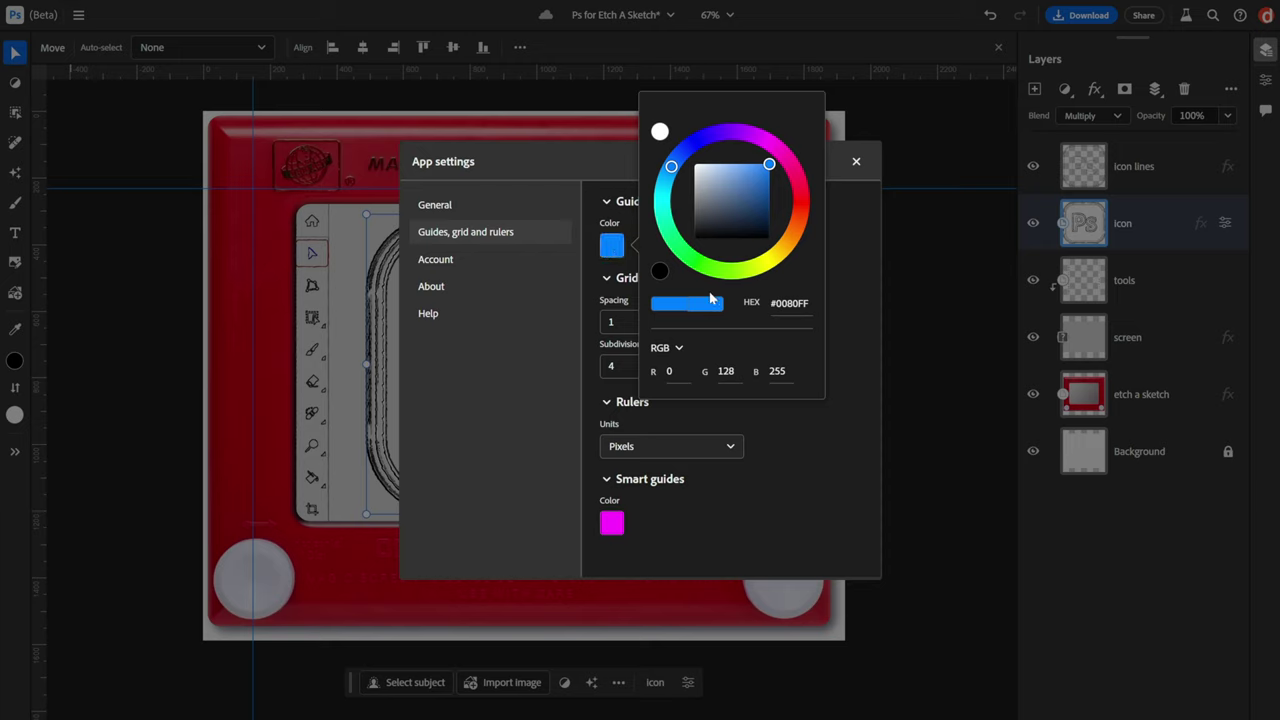
click(726, 371)
text(255)
key(Tab)
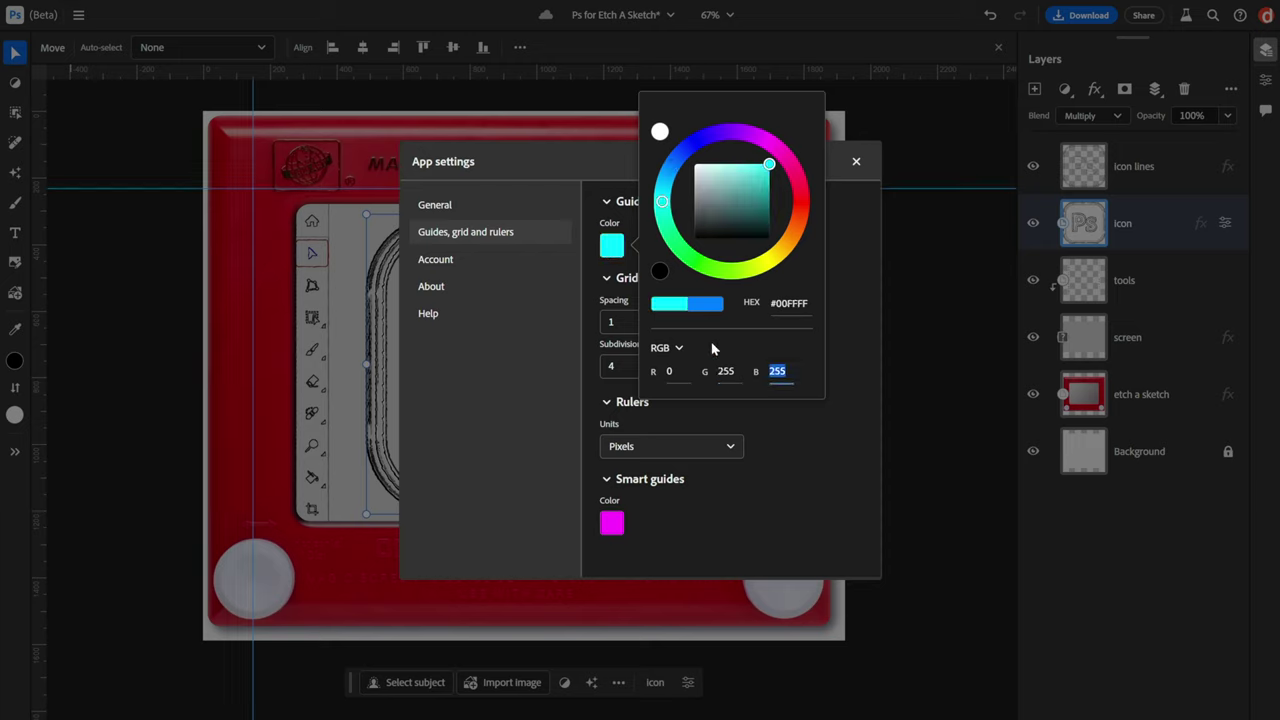
click(857, 211)
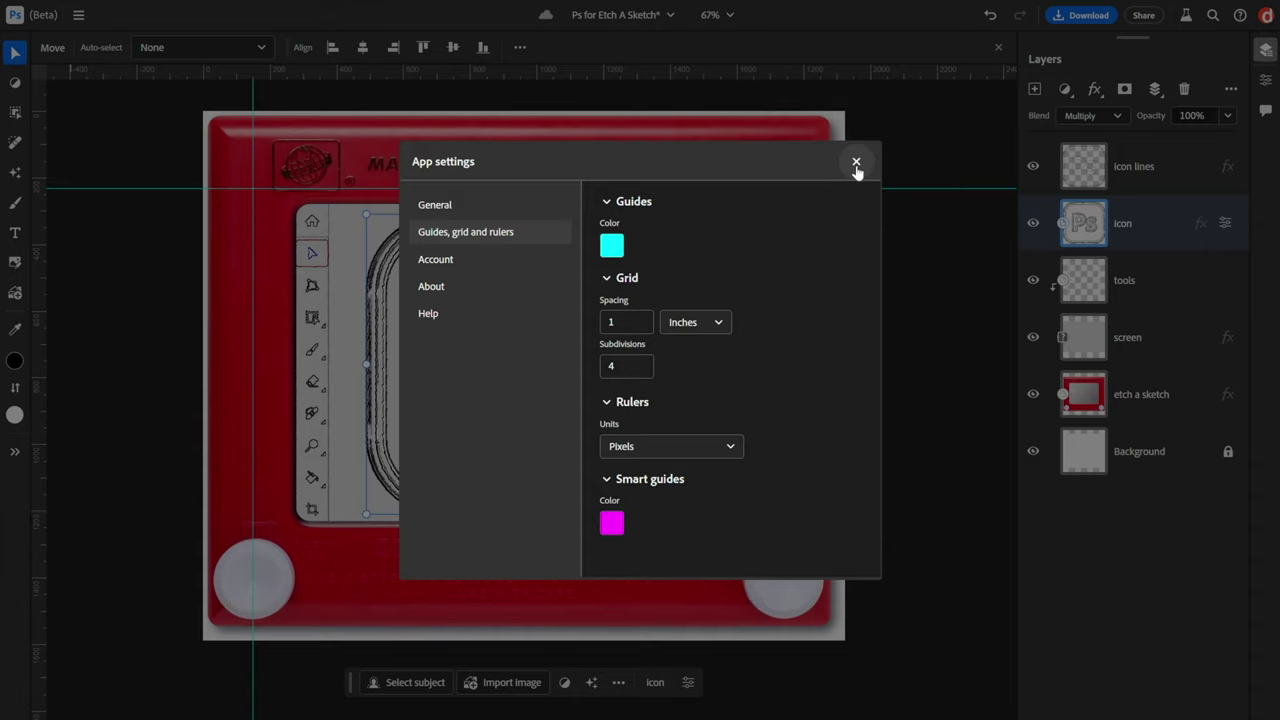
click(856, 162)
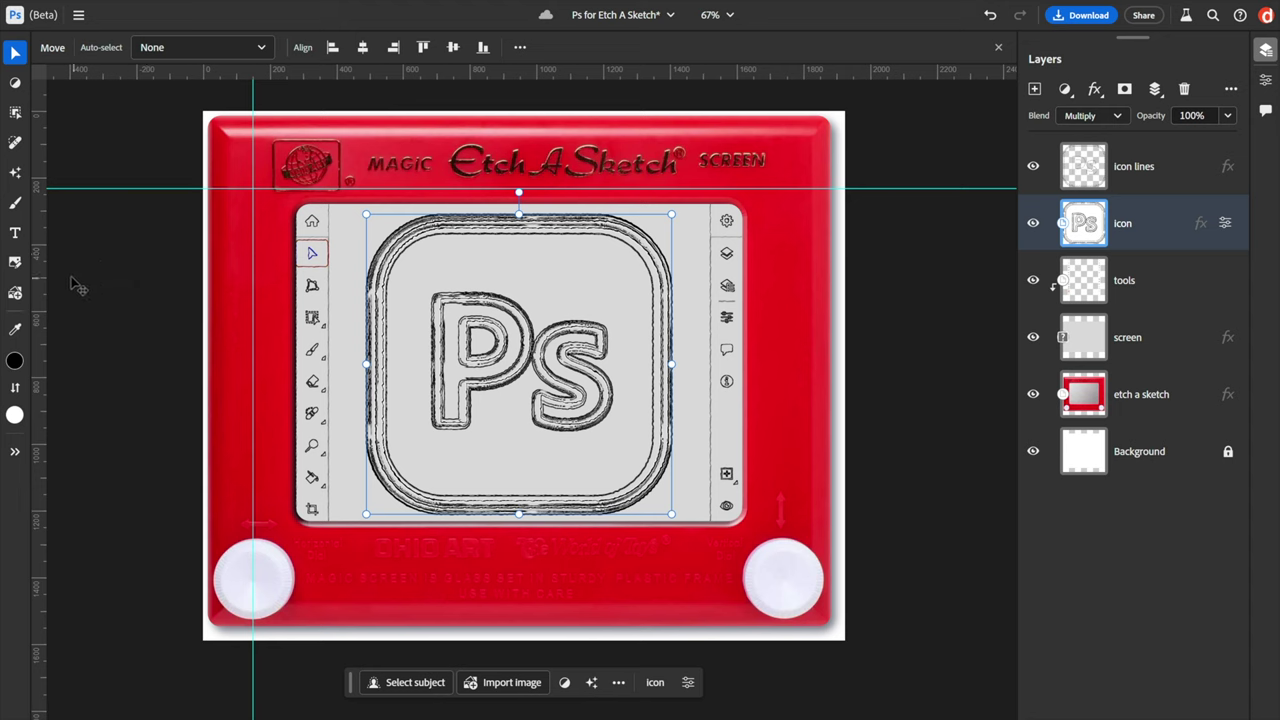
Open the Quick actions panel listing Background, Lighting and Film presets.
click(15, 173)
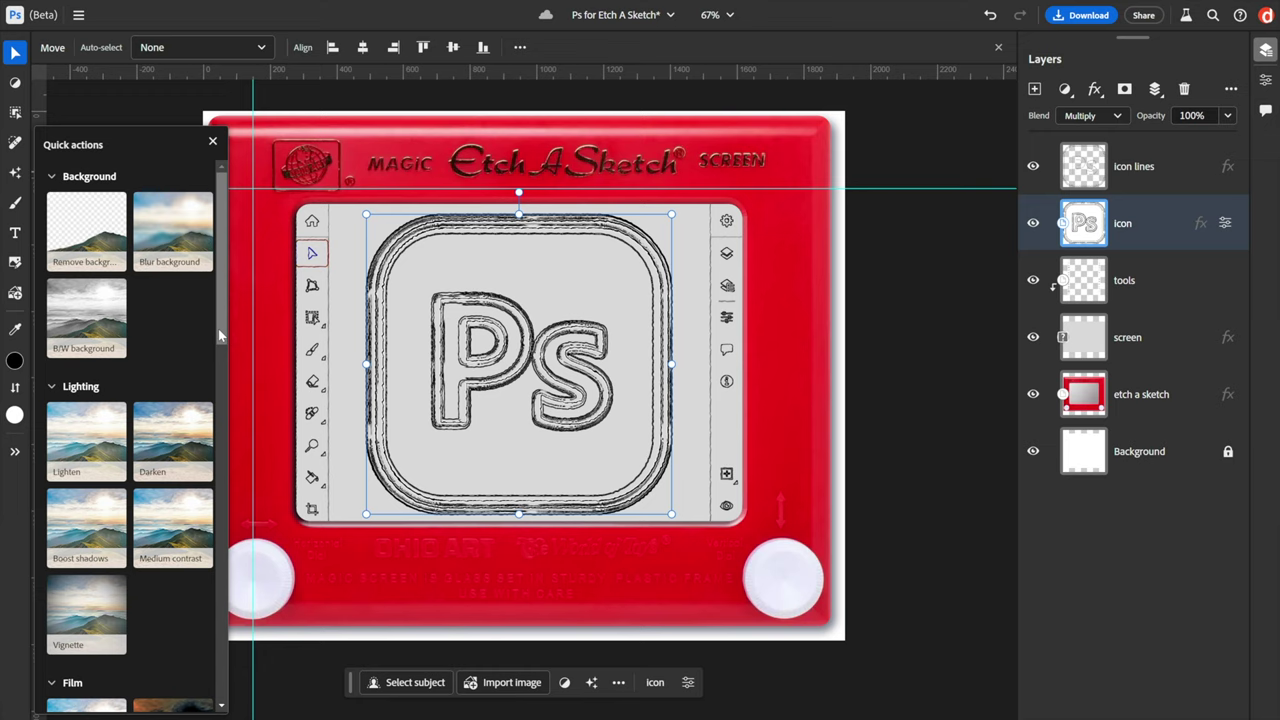
Try the Darken quick action on the icon, revert it, and select the etch a sketch layer.
click(170, 430)
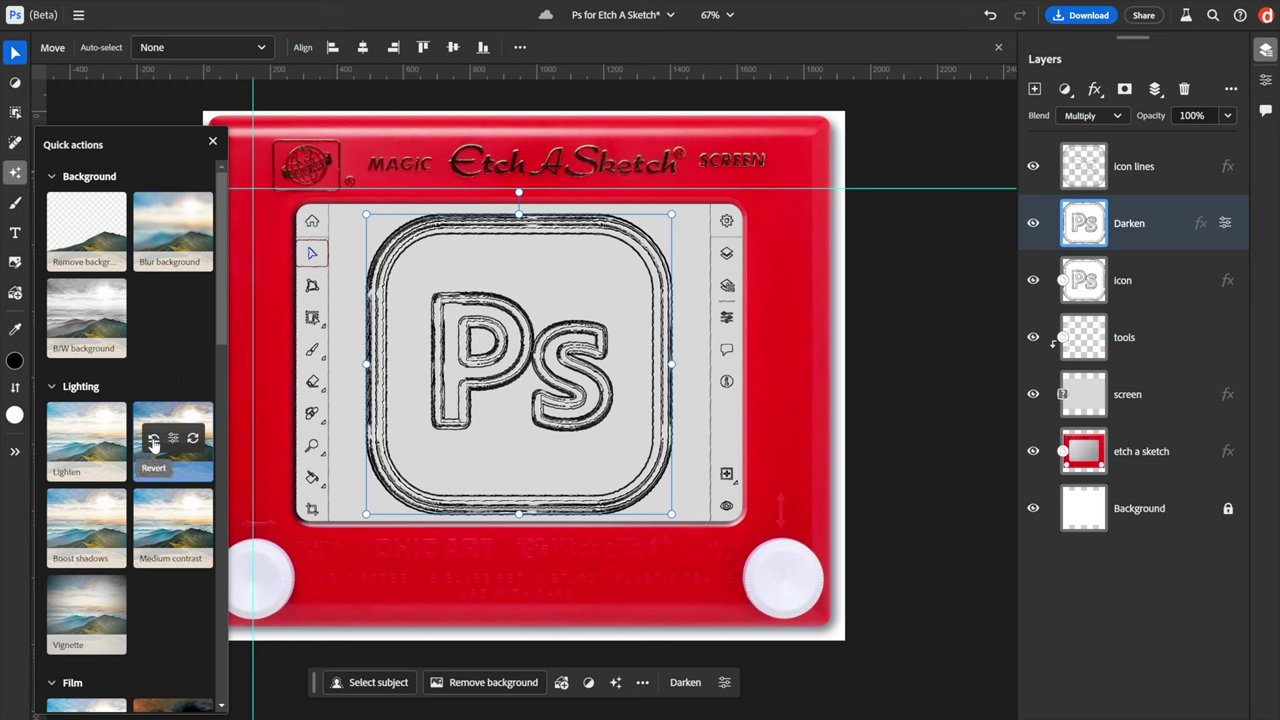
click(153, 443)
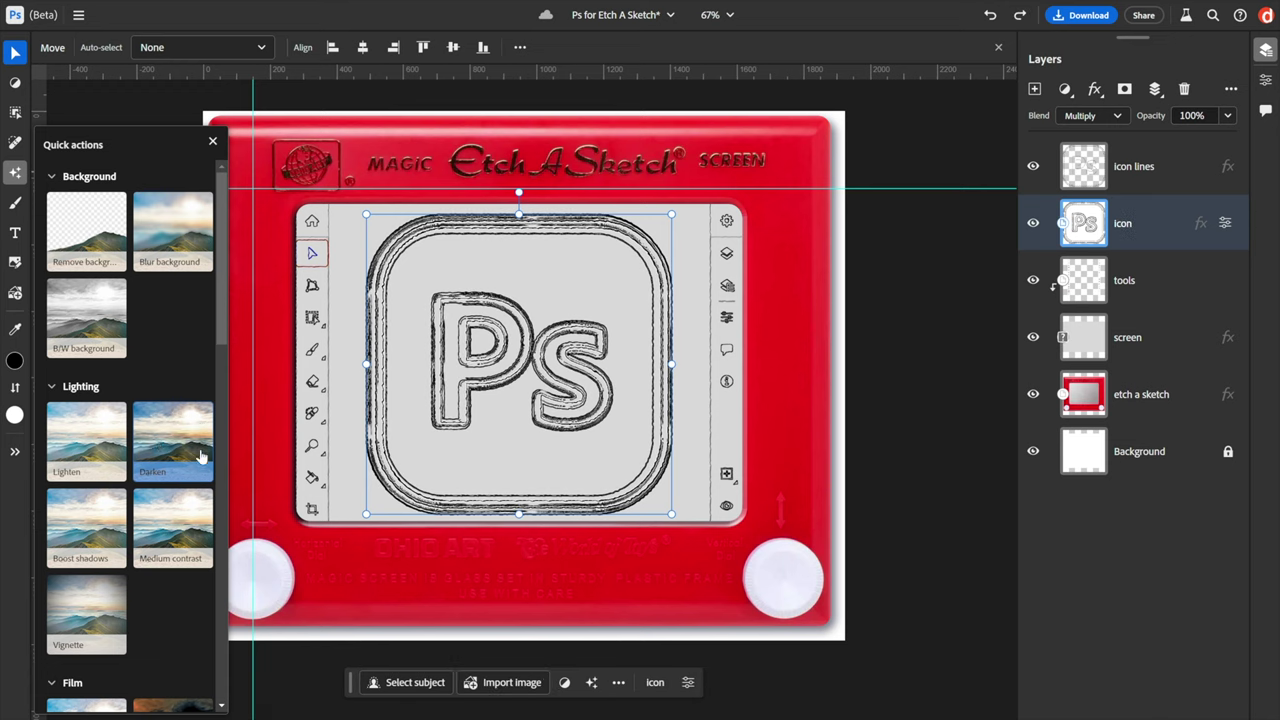
click(1080, 401)
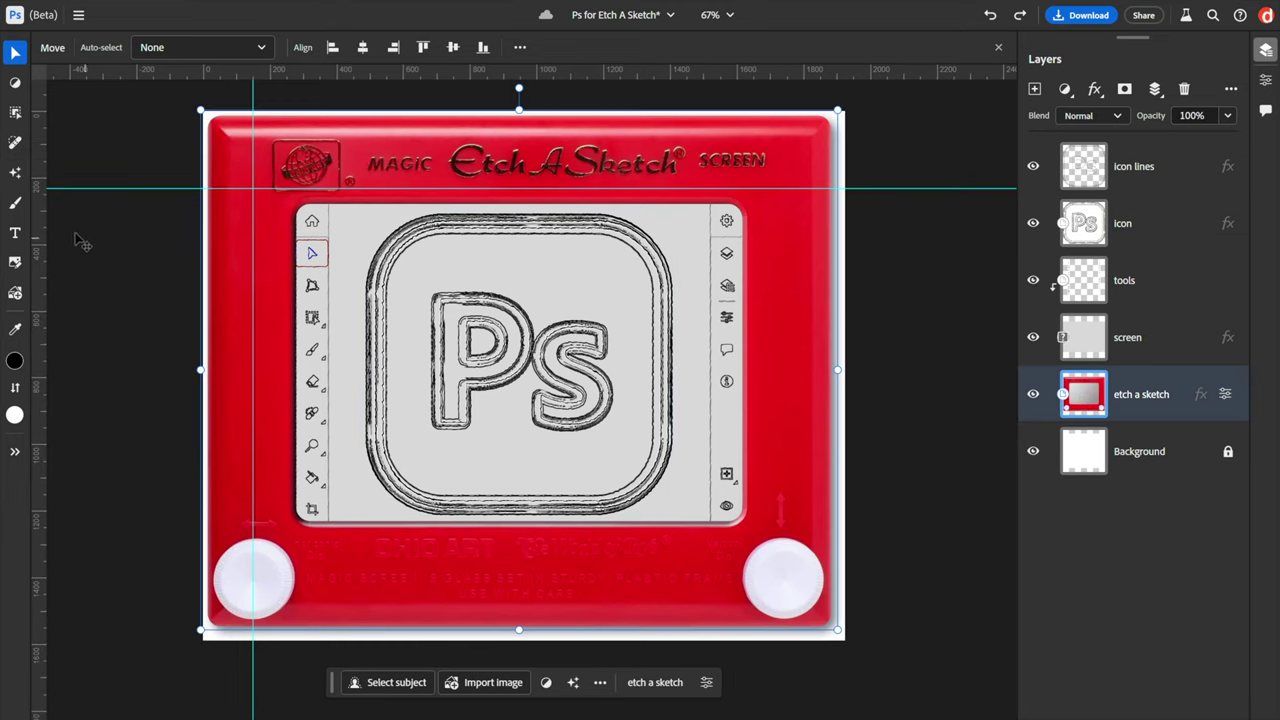
Apply the Darken quick action to the red toy body, keeping Curves 1 above an etch a sketch copy.
click(16, 173)
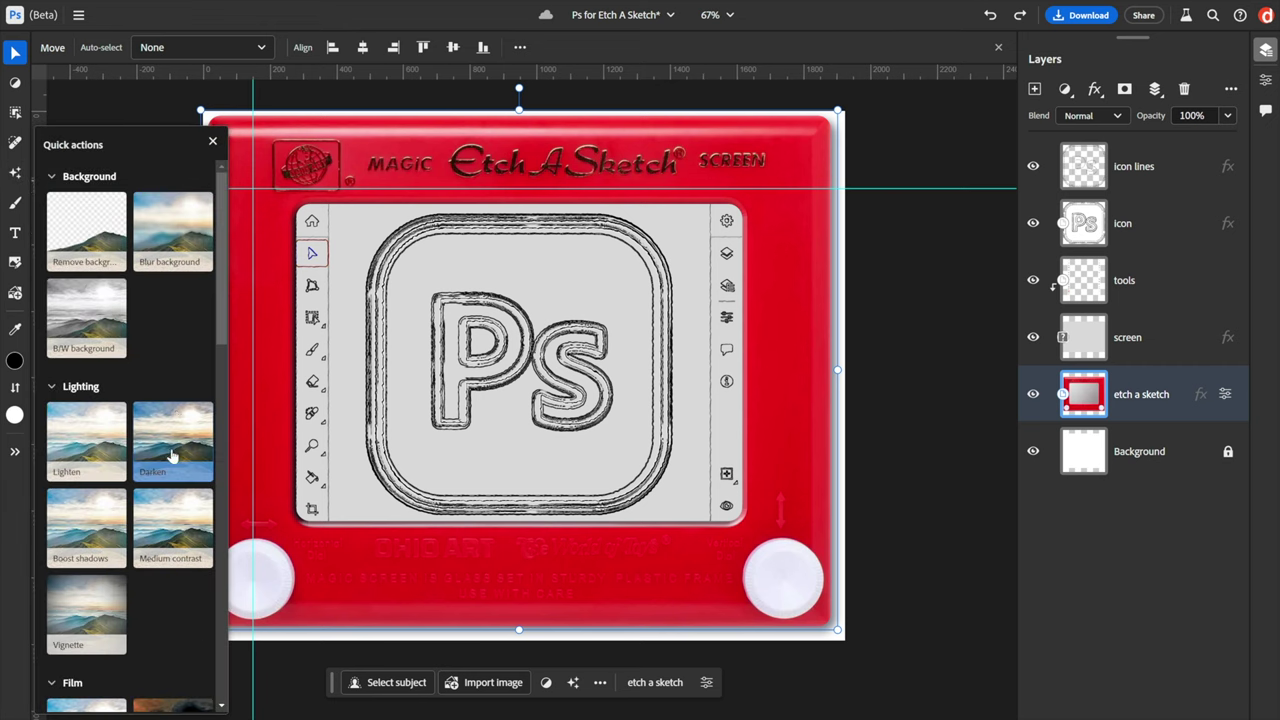
click(170, 449)
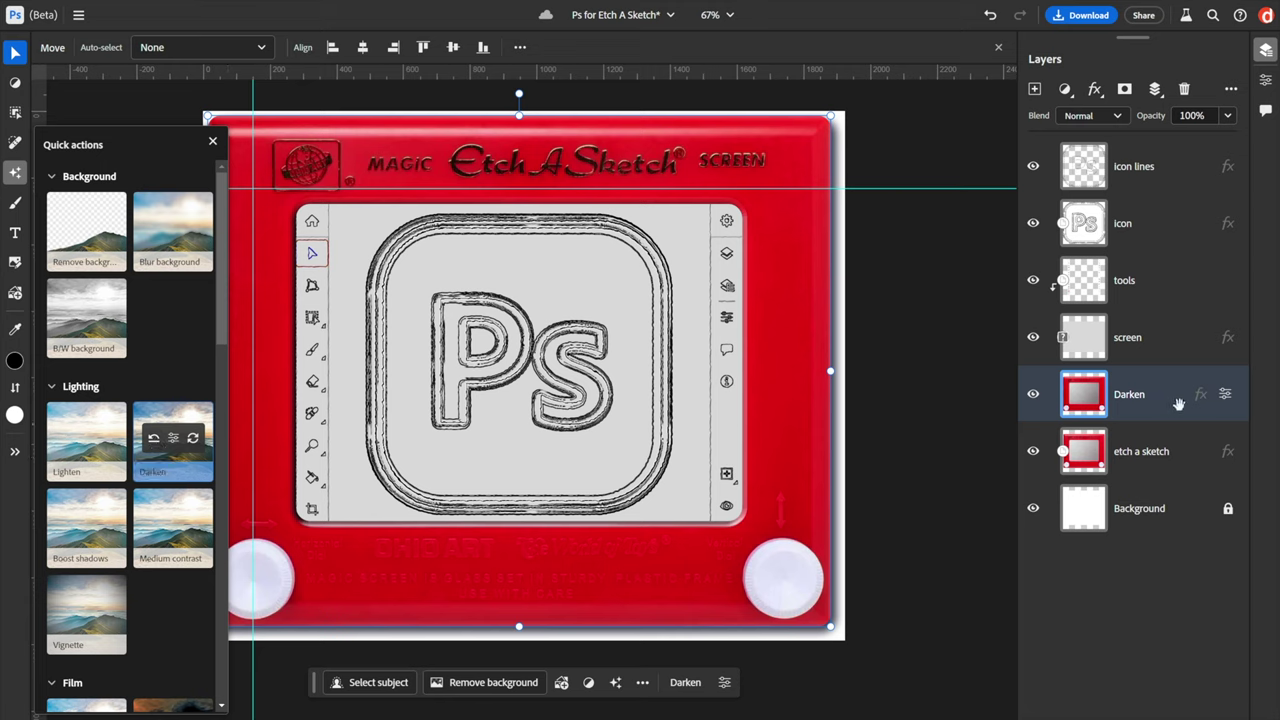
key(ctrl+z)
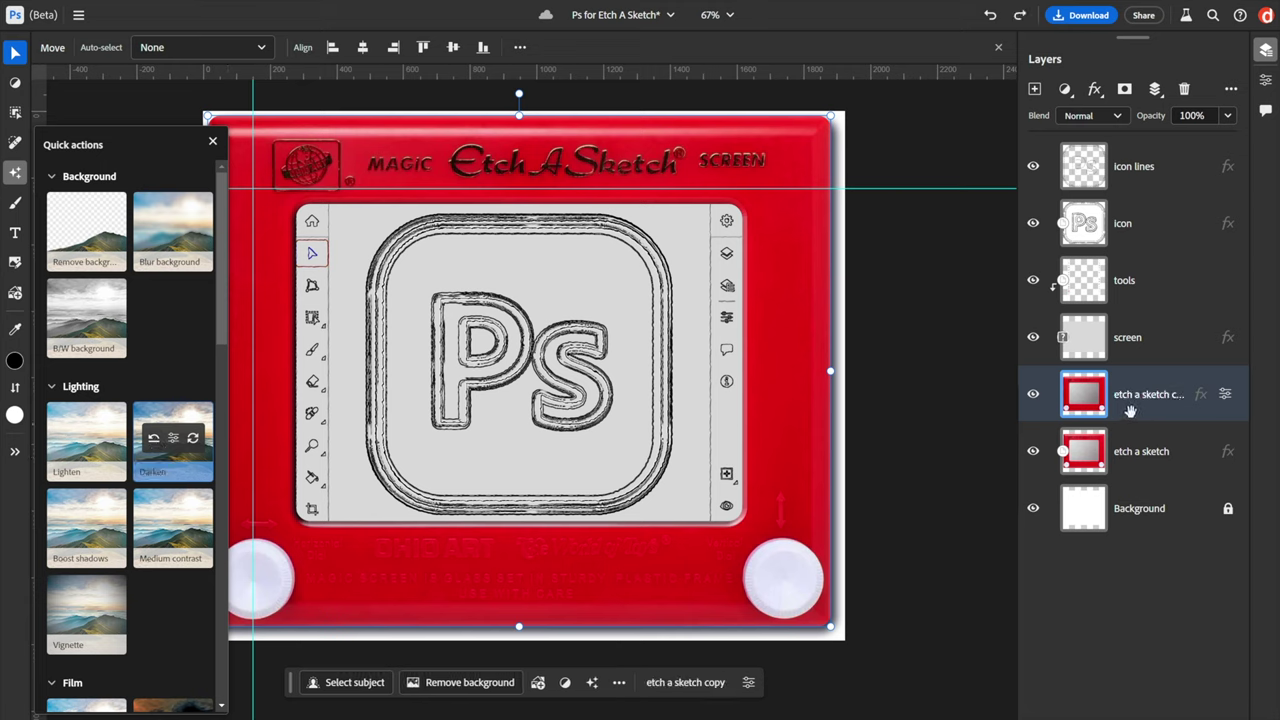
key(ctrl+z)
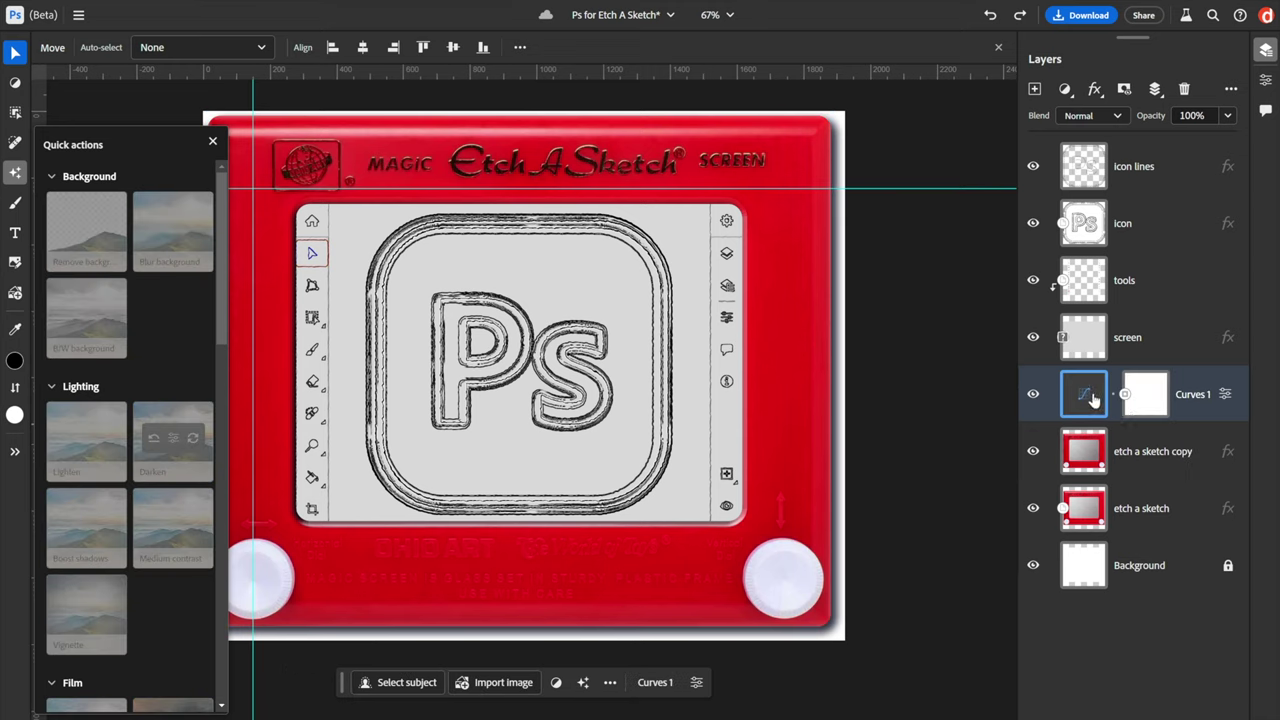
Drag a Curves 1 point down to darken, then undo it back to a straight line.
double_click(1093, 398)
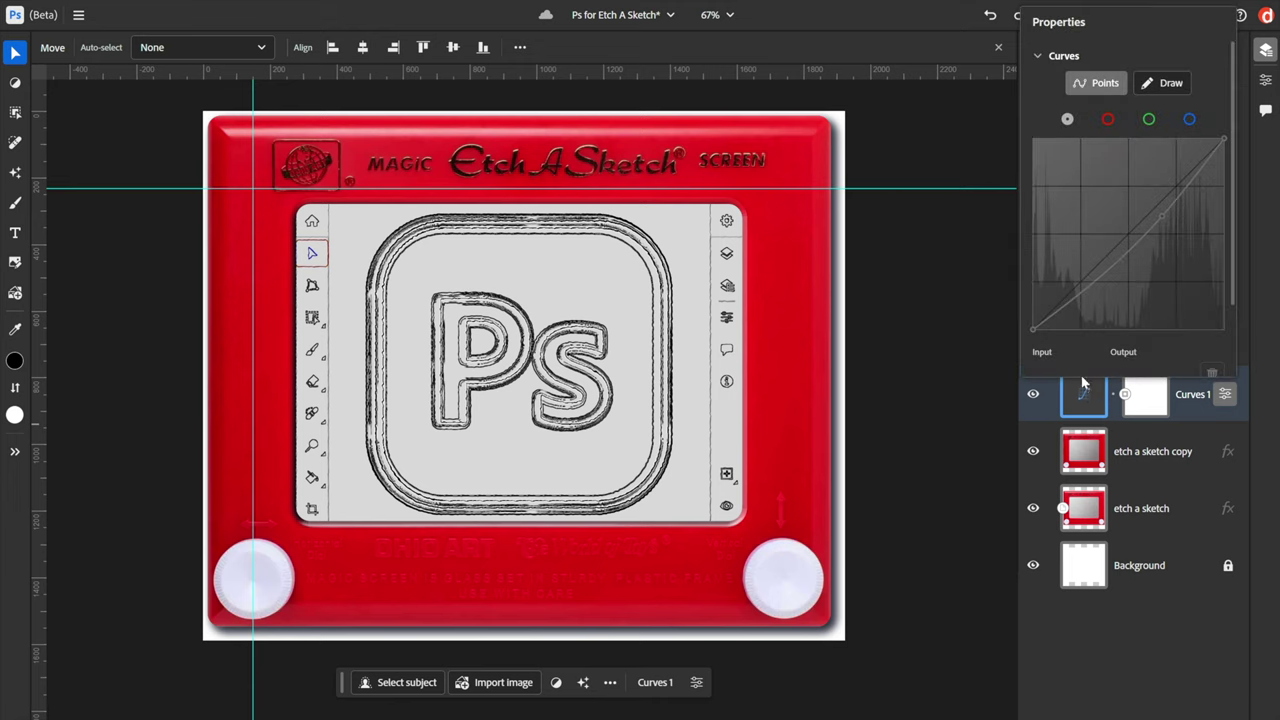
drag(1160, 214, 1168, 251)
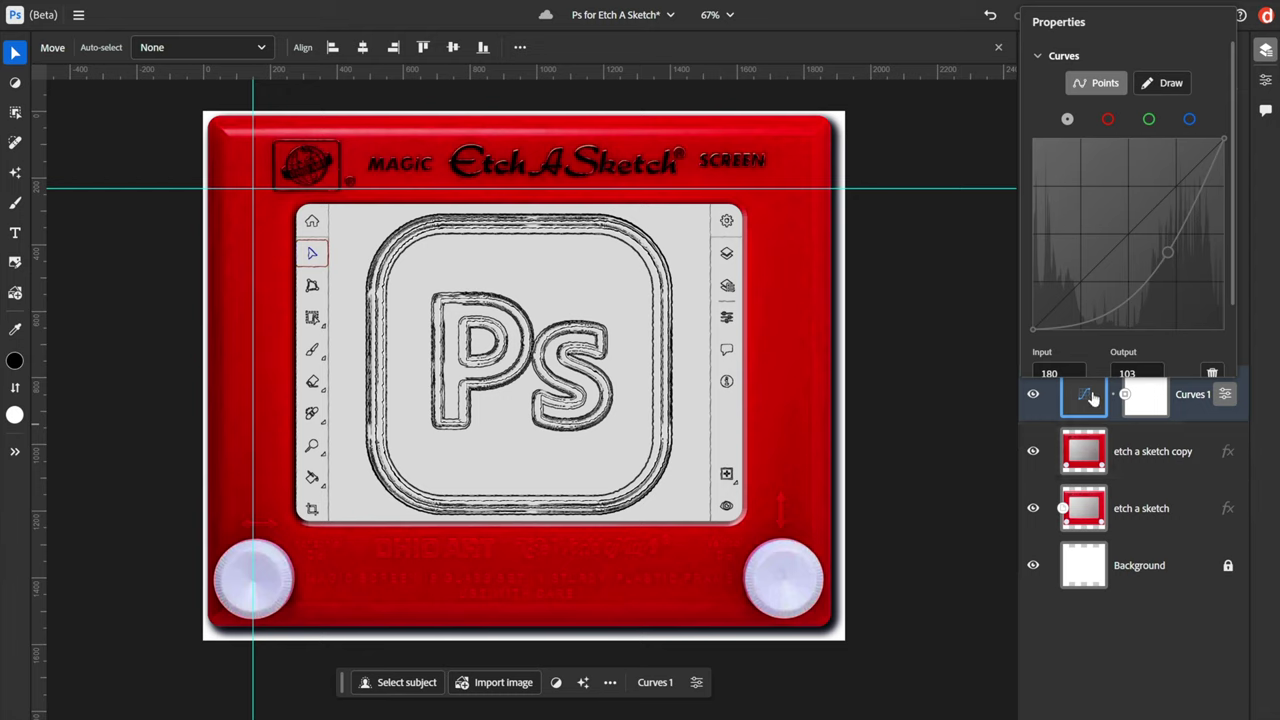
key(ctrl+z)
key(ctrl+z)
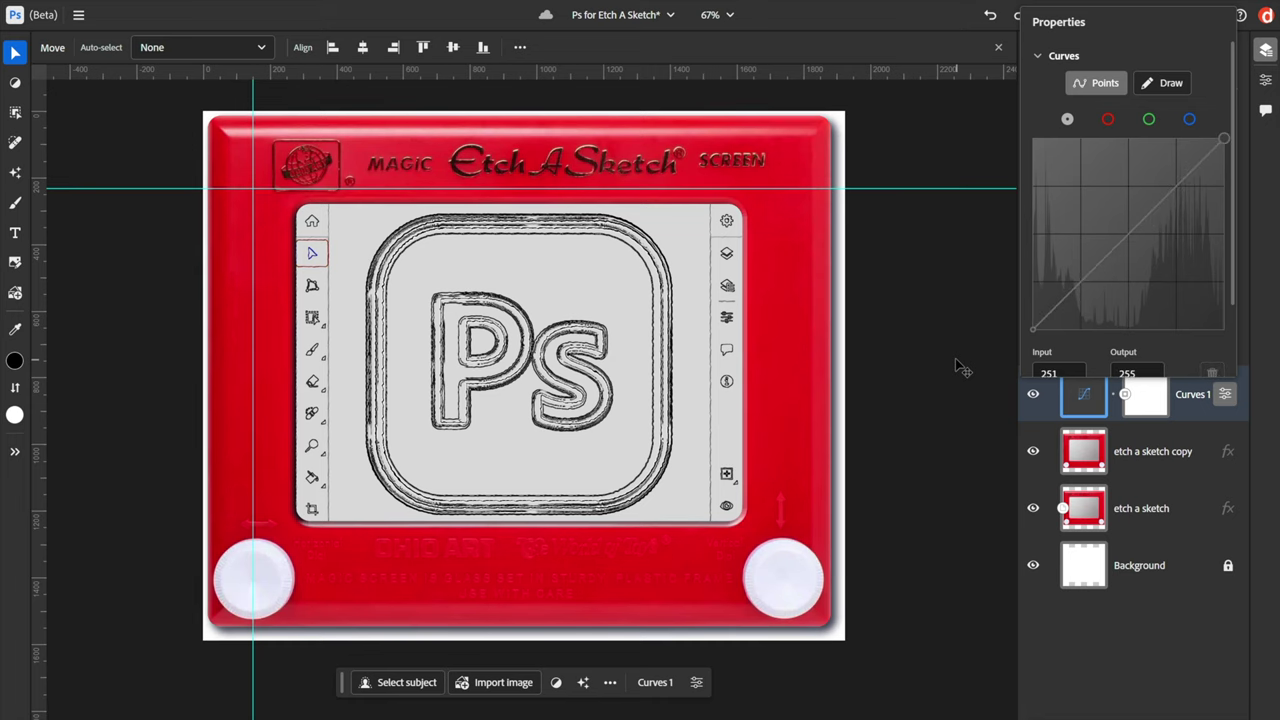
key(ctrl+z)
key(ctrl+z)
key(ctrl+z)
key(ctrl+z)
key(ctrl+z)
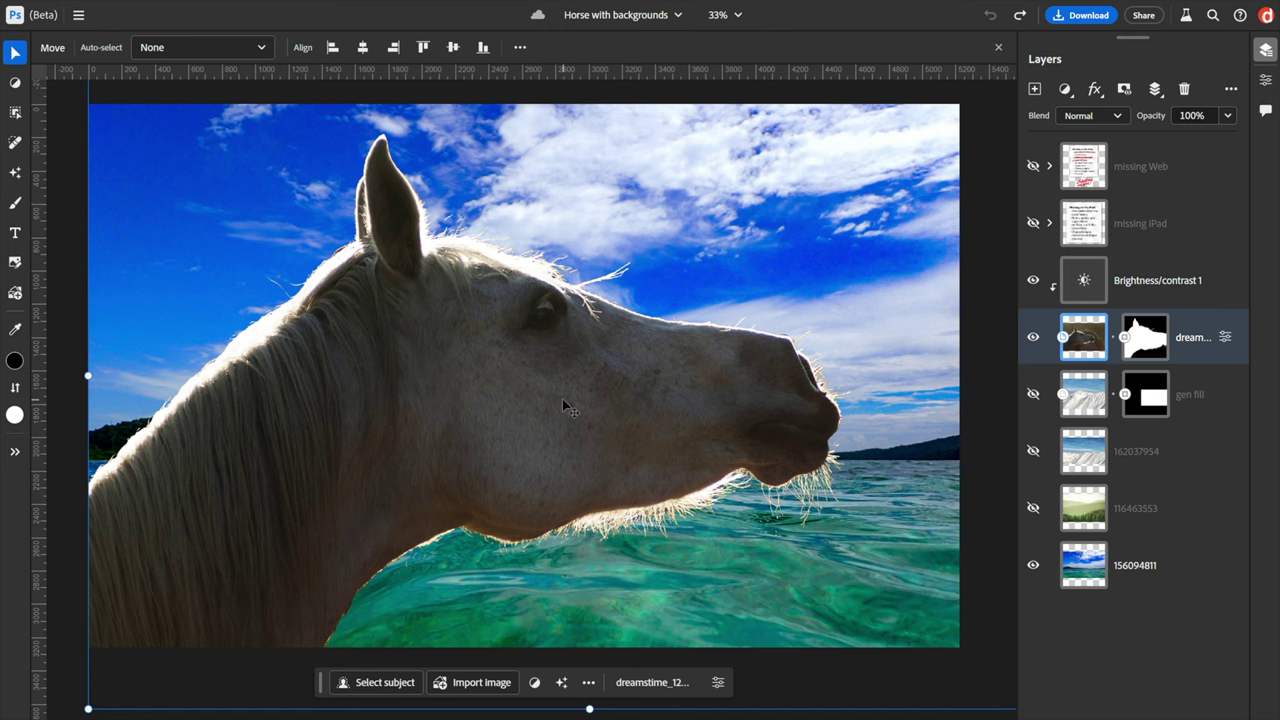
View the horse at 100% and open Quick actions, scrolling down to the Film presets.
key(ctrl+1)
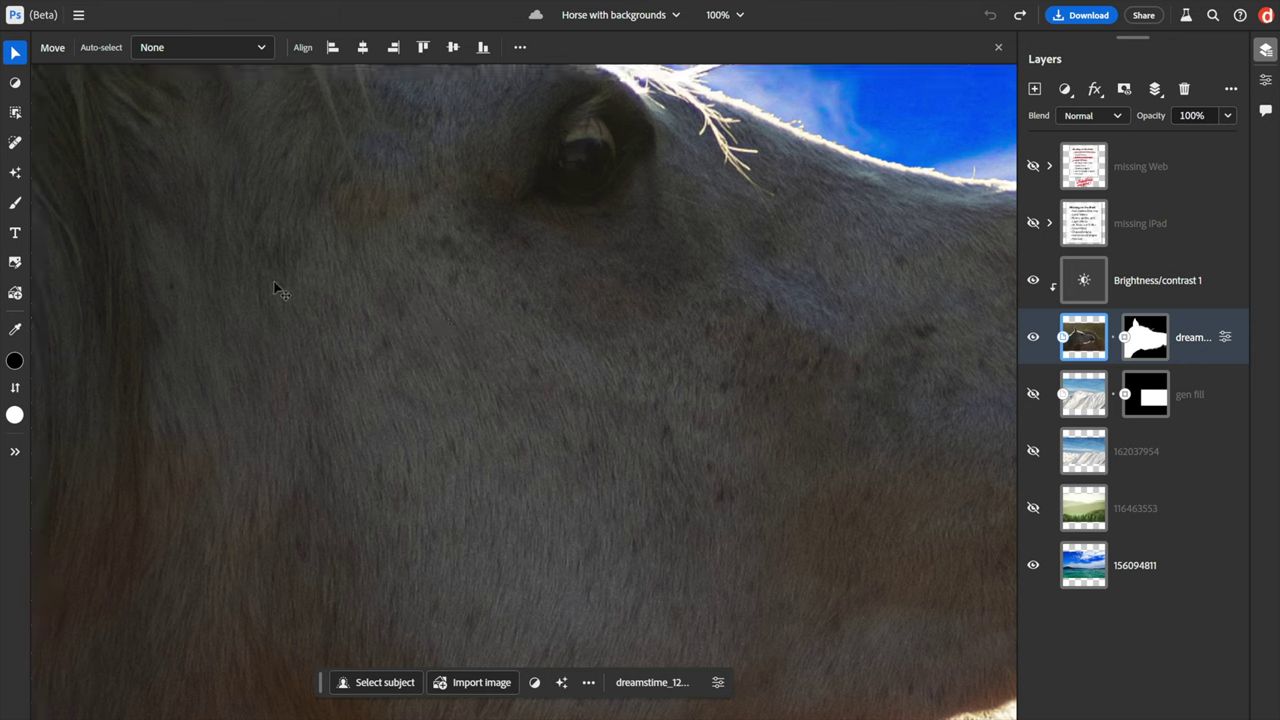
click(16, 175)
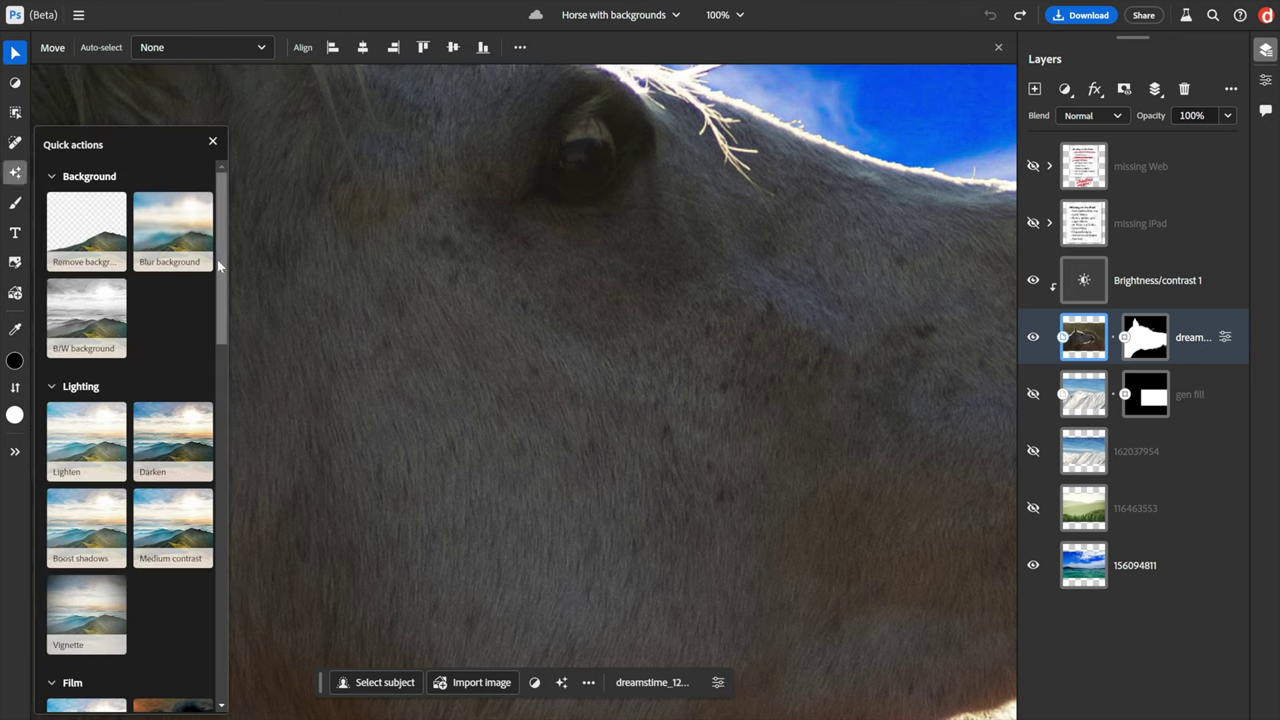
drag(221, 270, 218, 420)
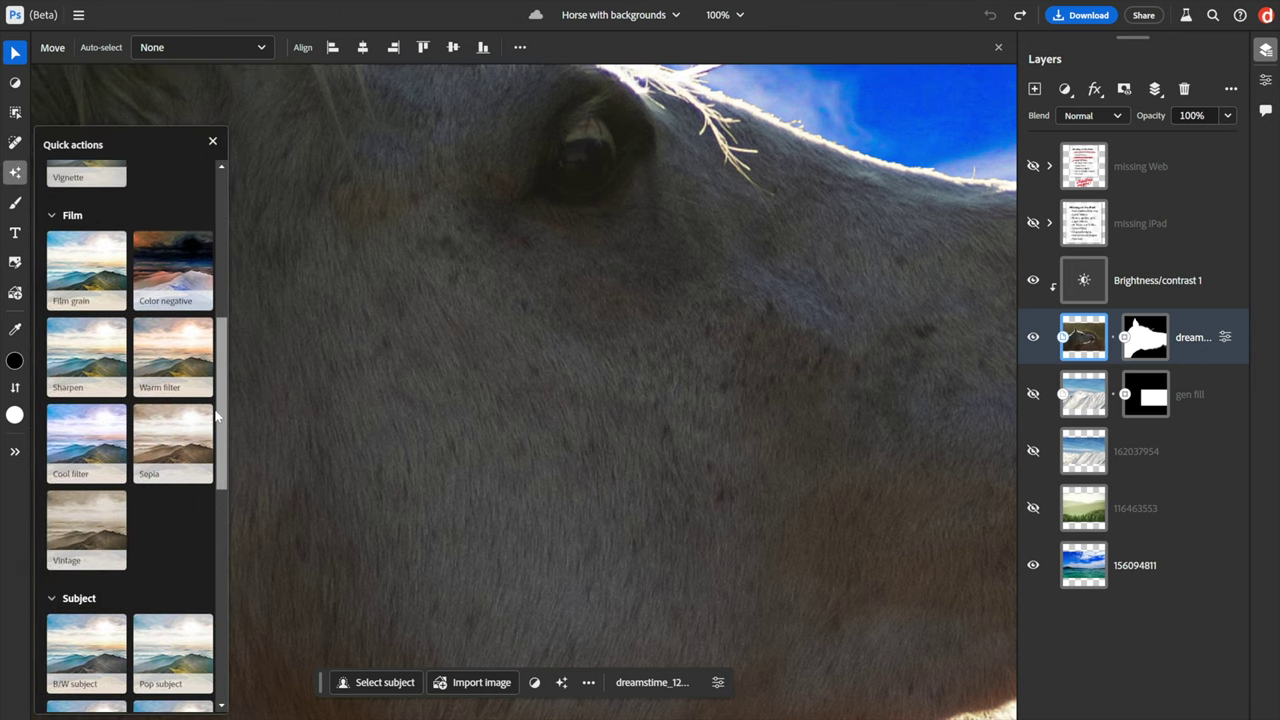
Apply the Sharpen quick action to the horse, compare it on and off at the eye, then delete it.
click(78, 360)
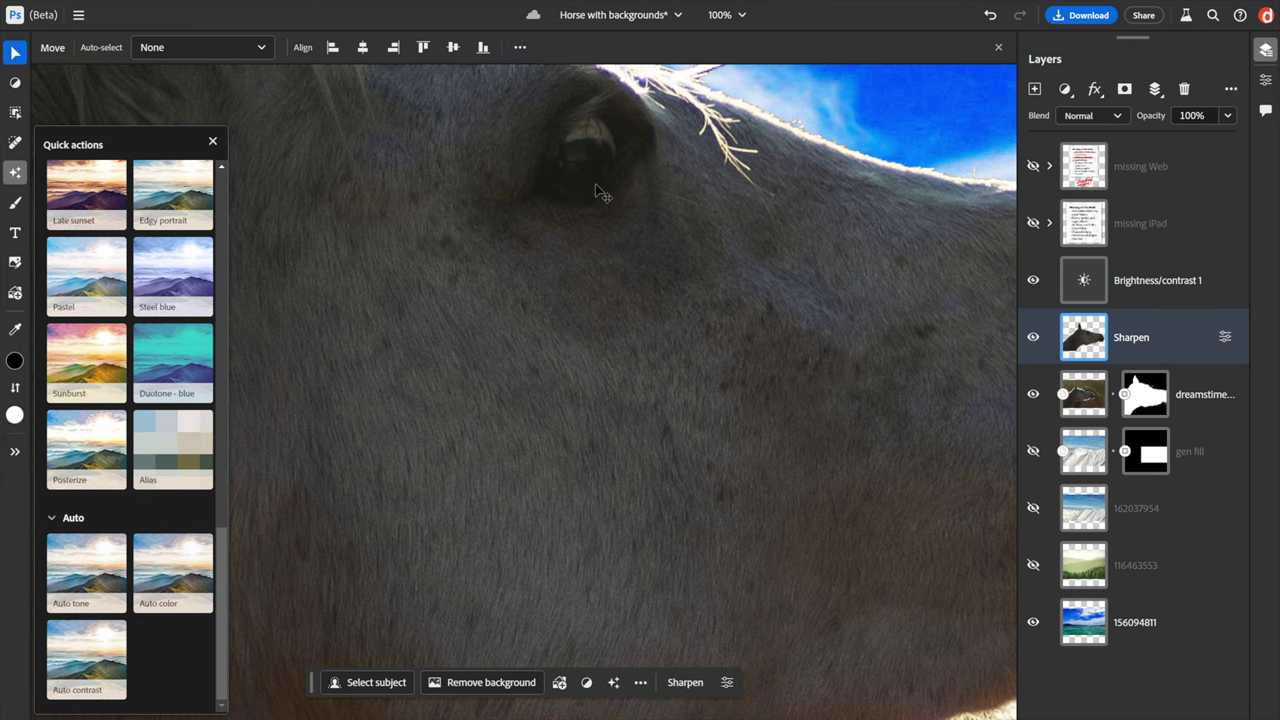
drag(595, 172, 534, 383)
scroll(535, 391, up, 3)
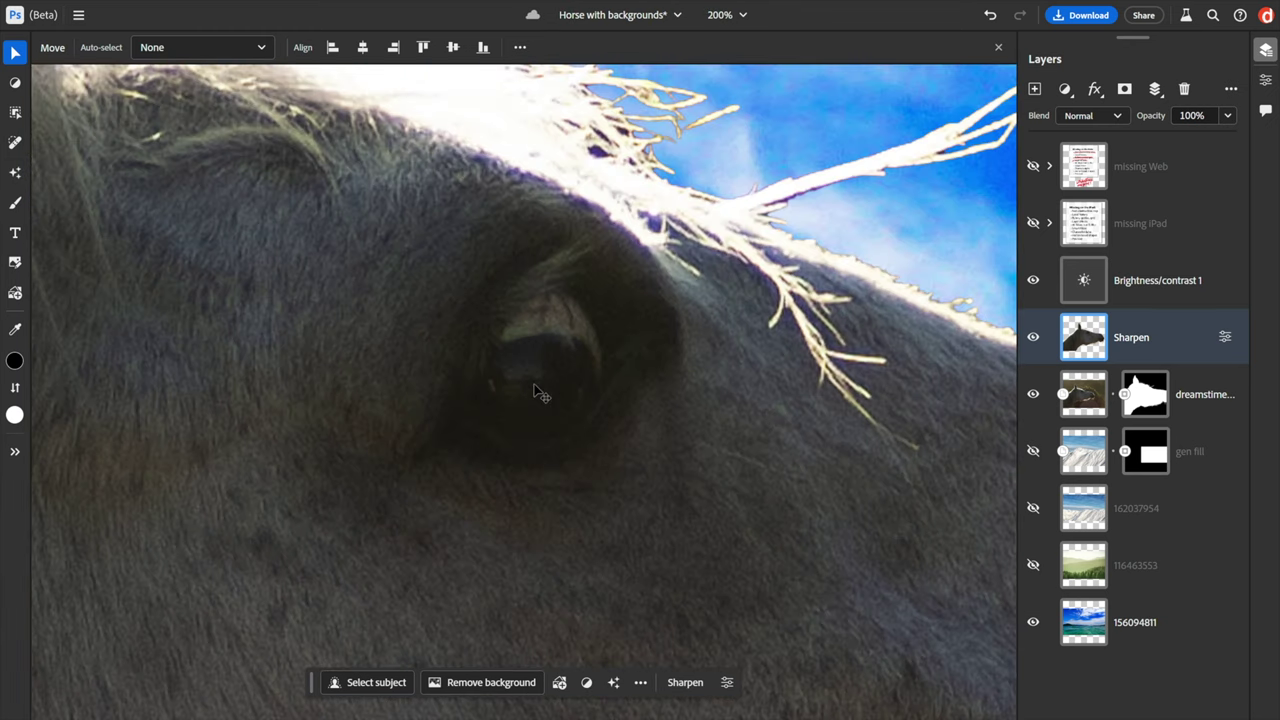
click(1033, 338)
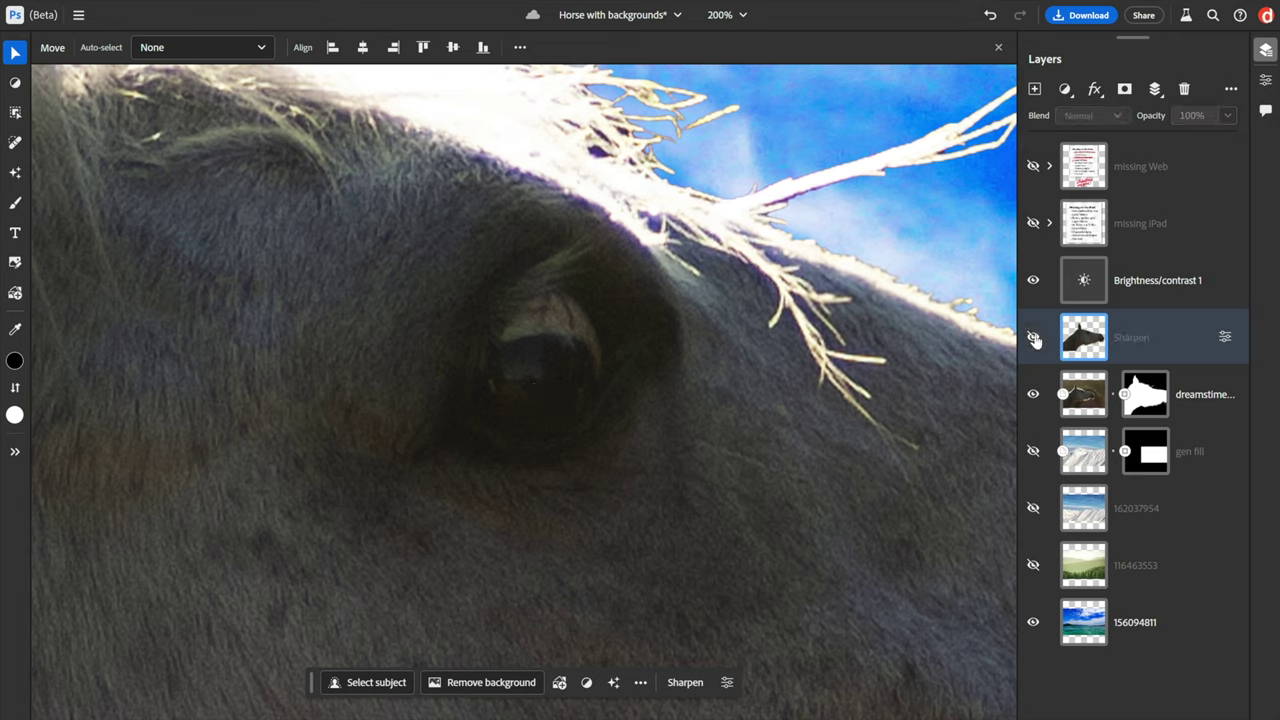
click(1034, 339)
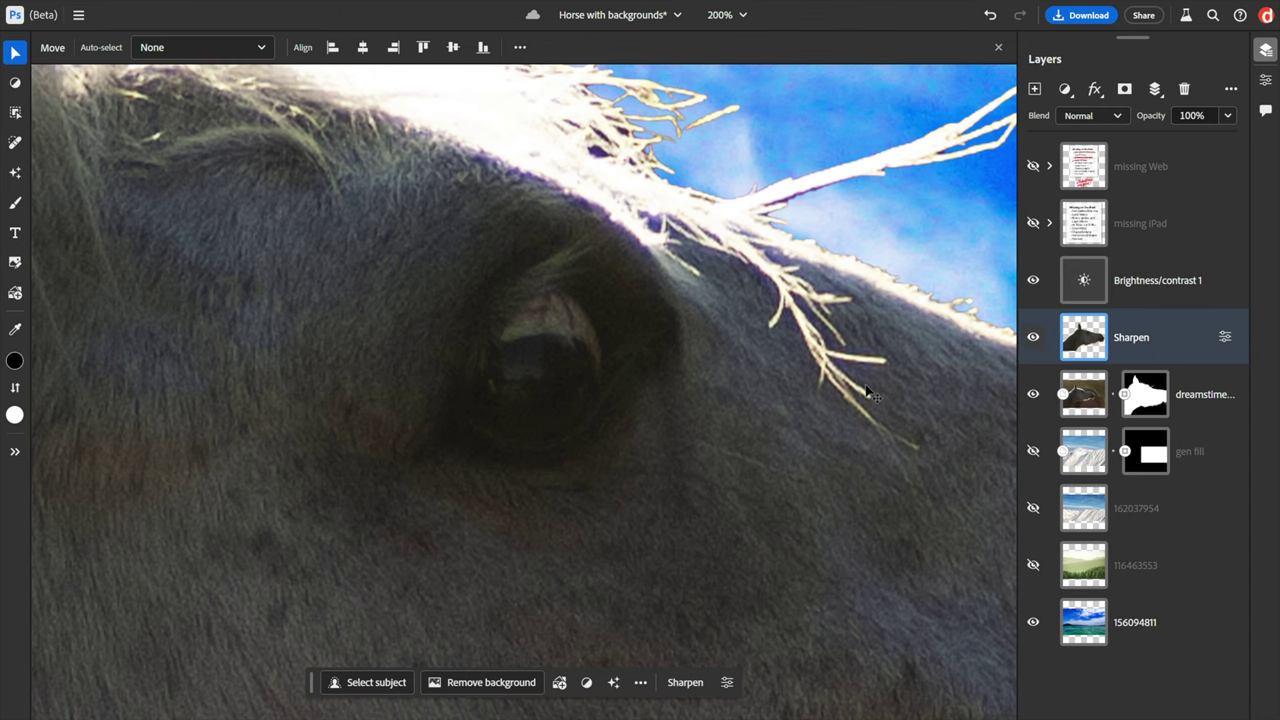
key(Delete)
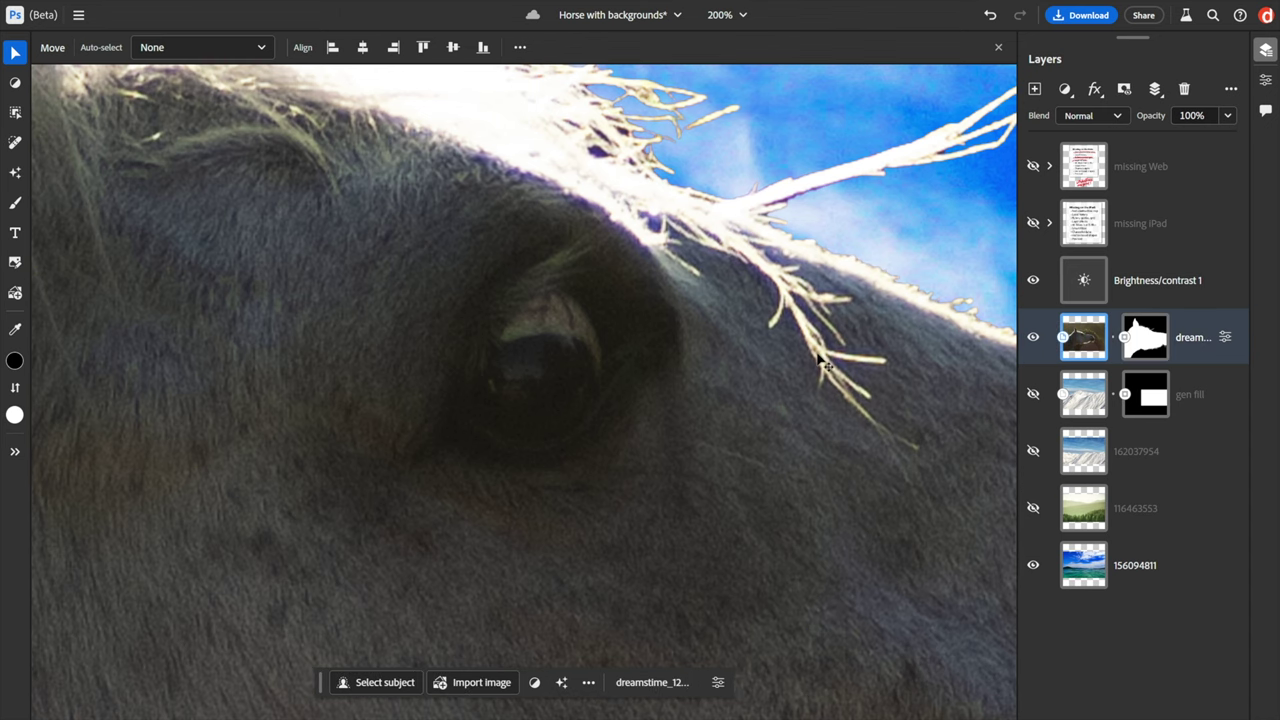
Fit the whole horse composite on screen and turn on rulers.
key(ctrl+0)
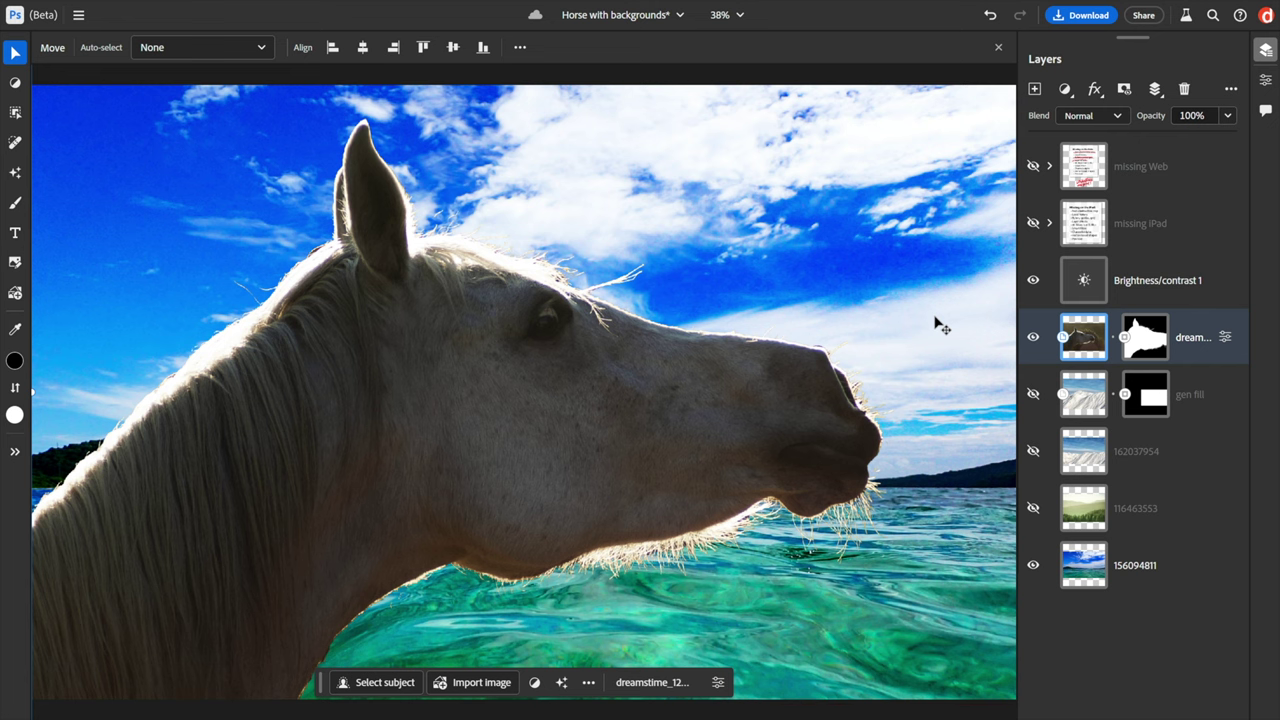
scroll(940, 325, up, 3)
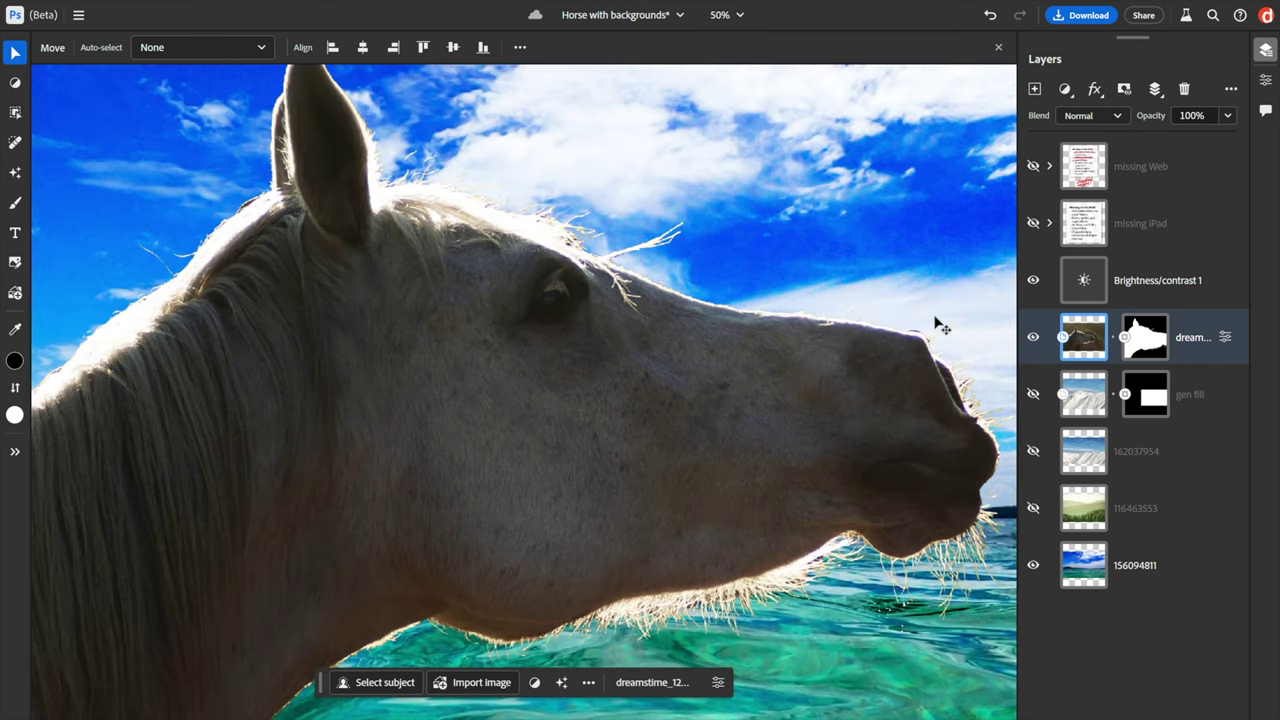
scroll(940, 325, down, 1)
scroll(940, 325, down, 2)
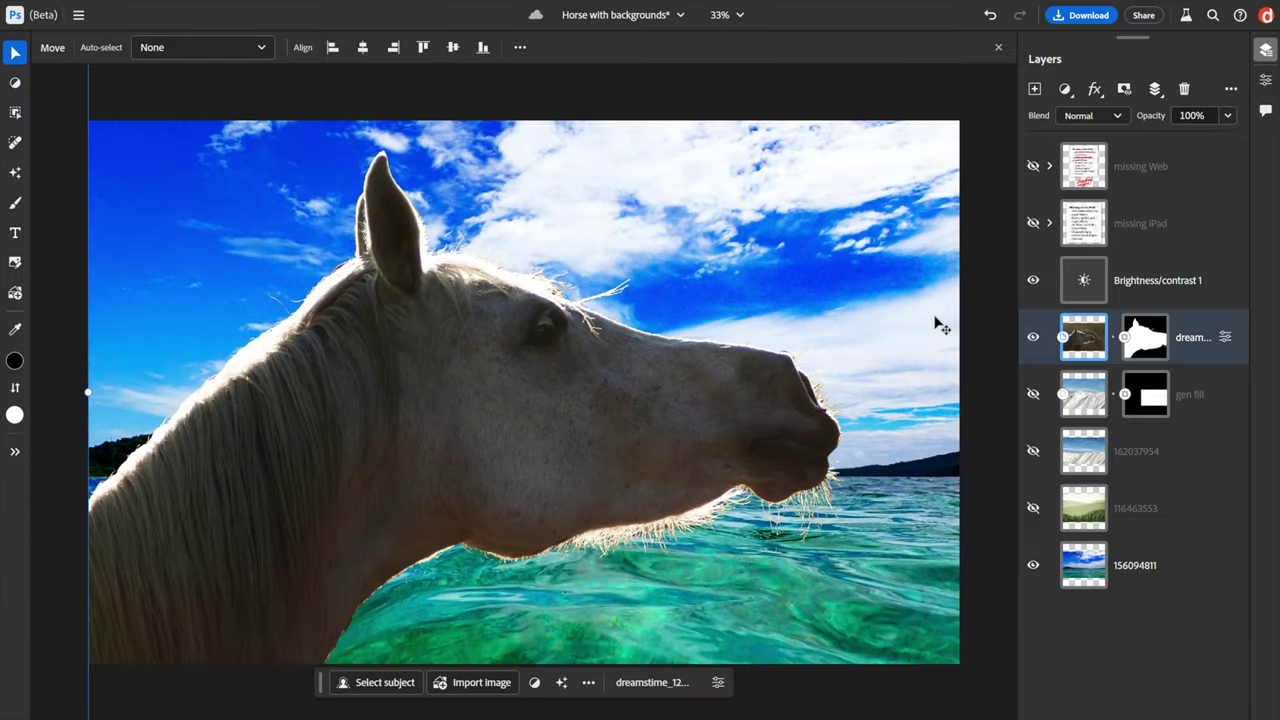
key(ctrl+r)
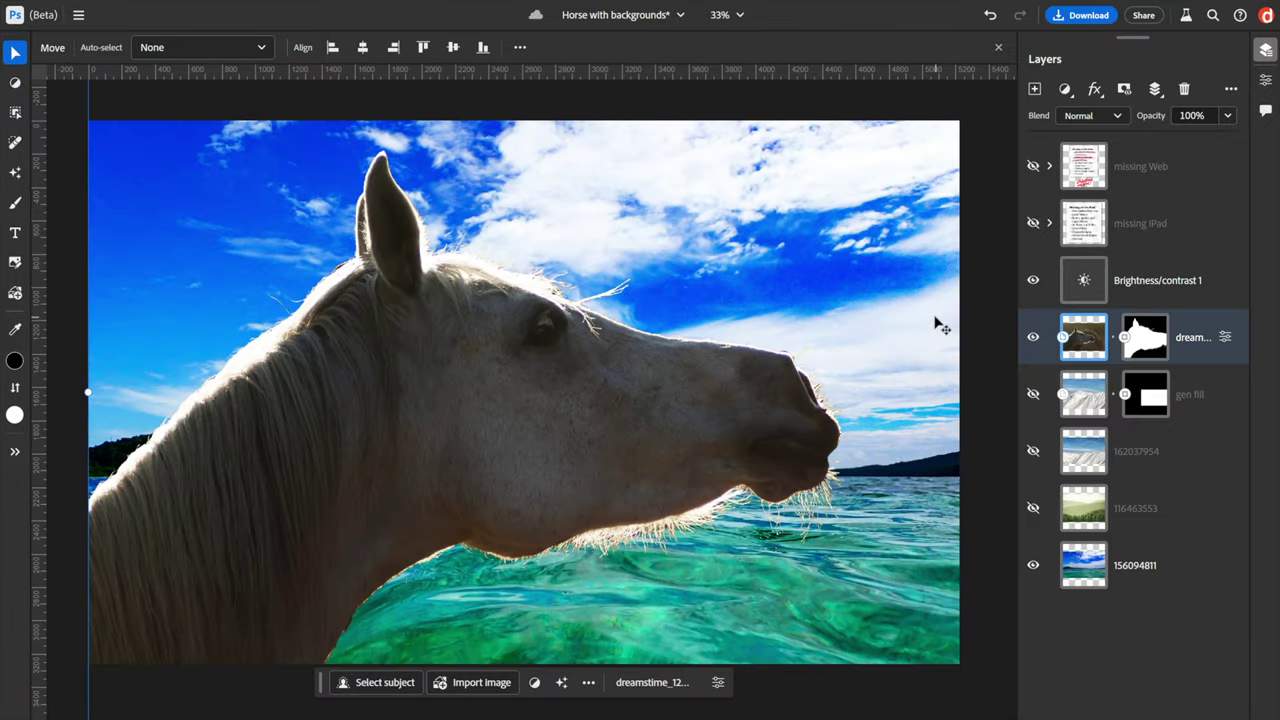
Try moving the horse down to reveal more sky, then undo the move.
drag(520, 80, 485, 200)
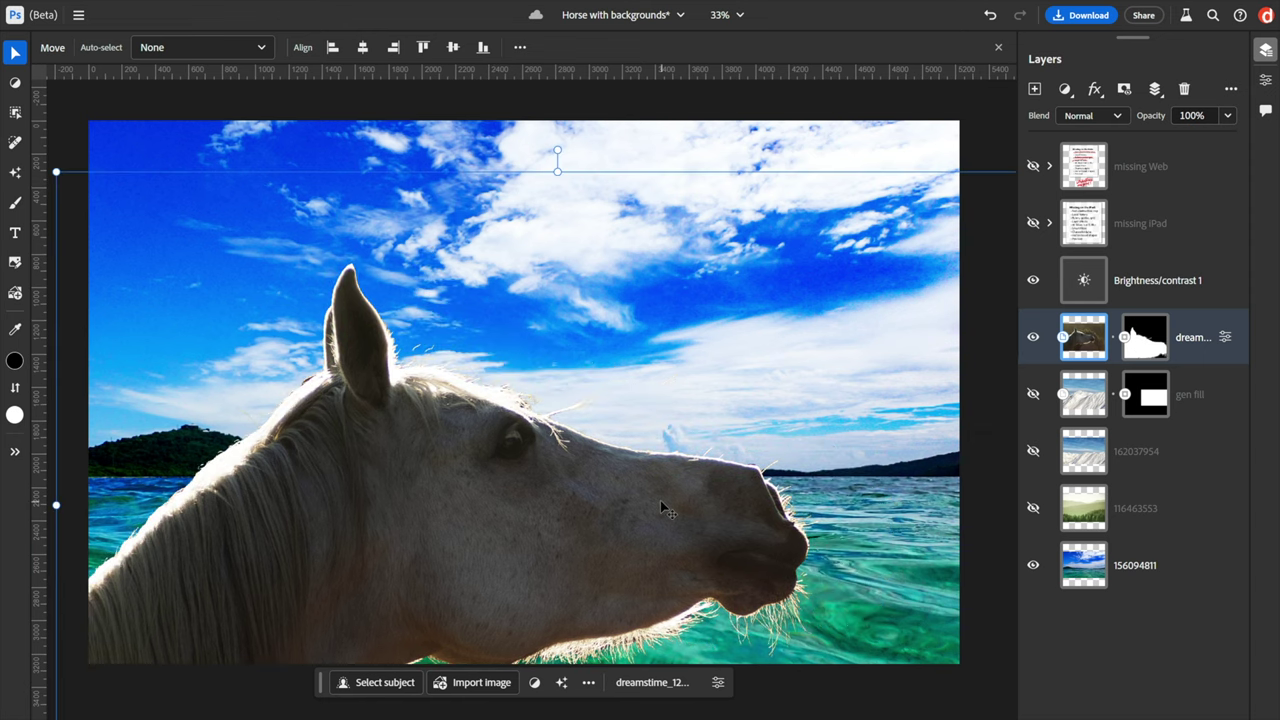
key(ctrl+z)
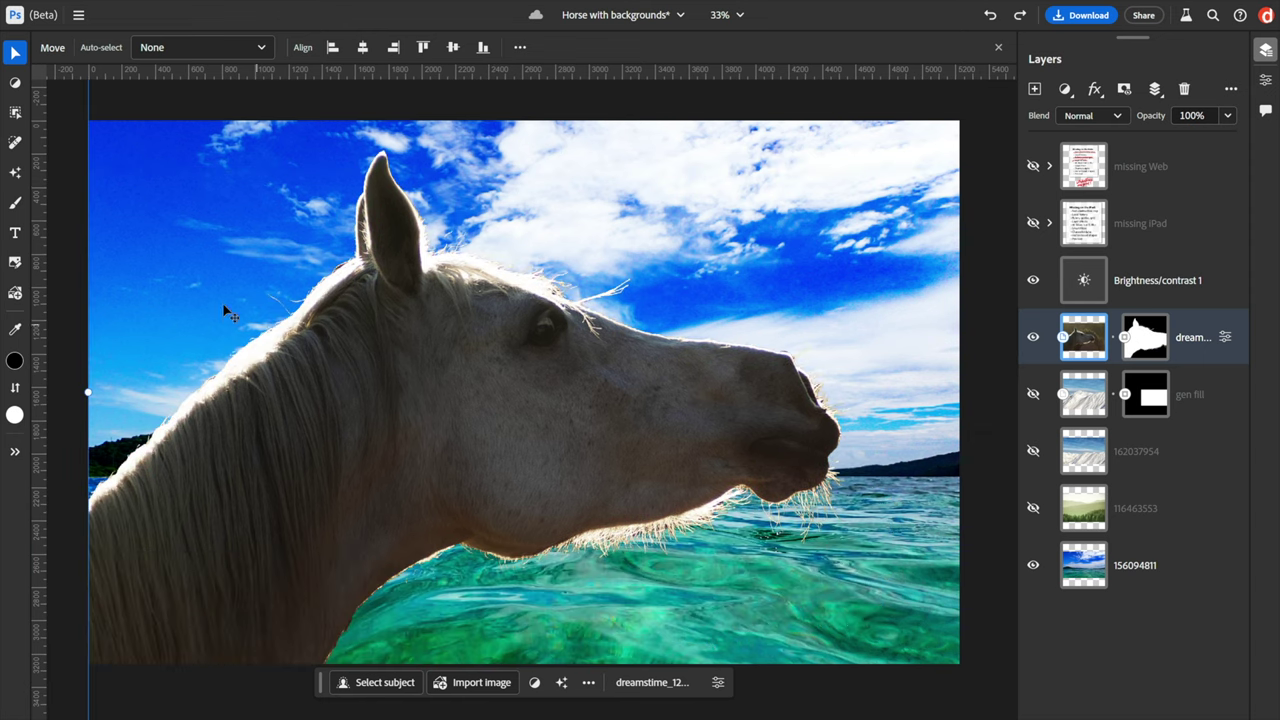
click(15, 83)
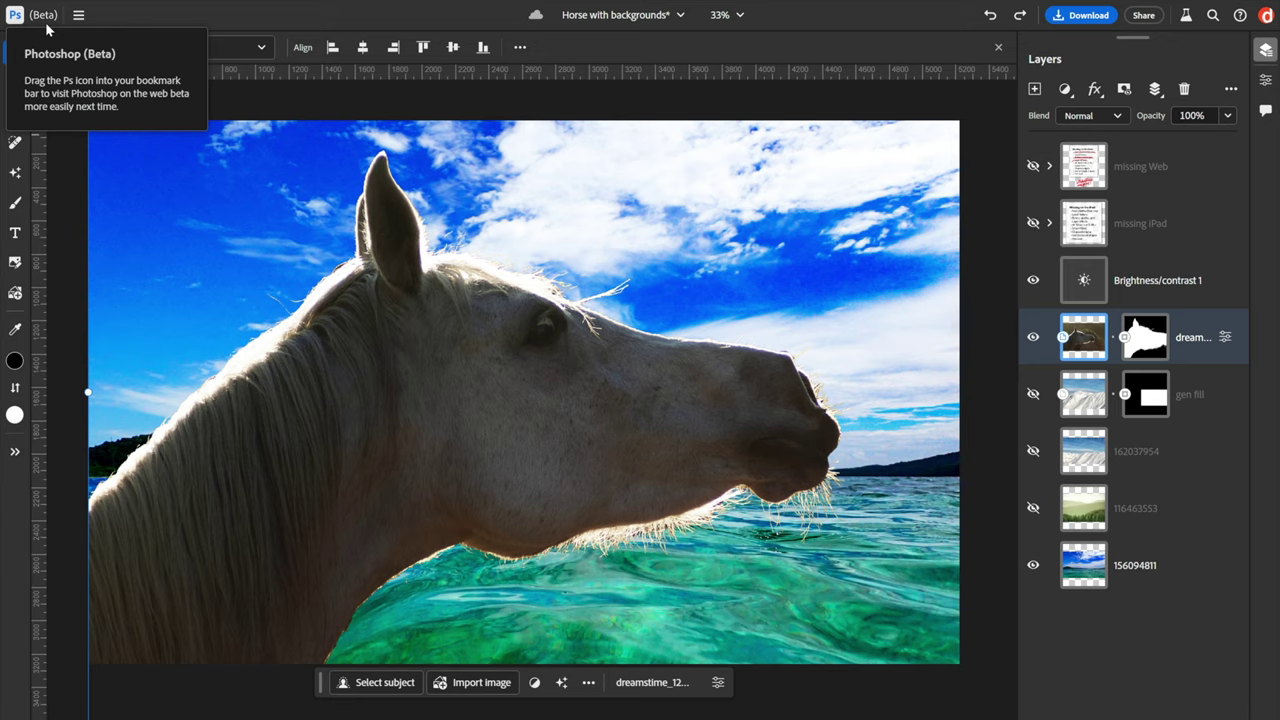